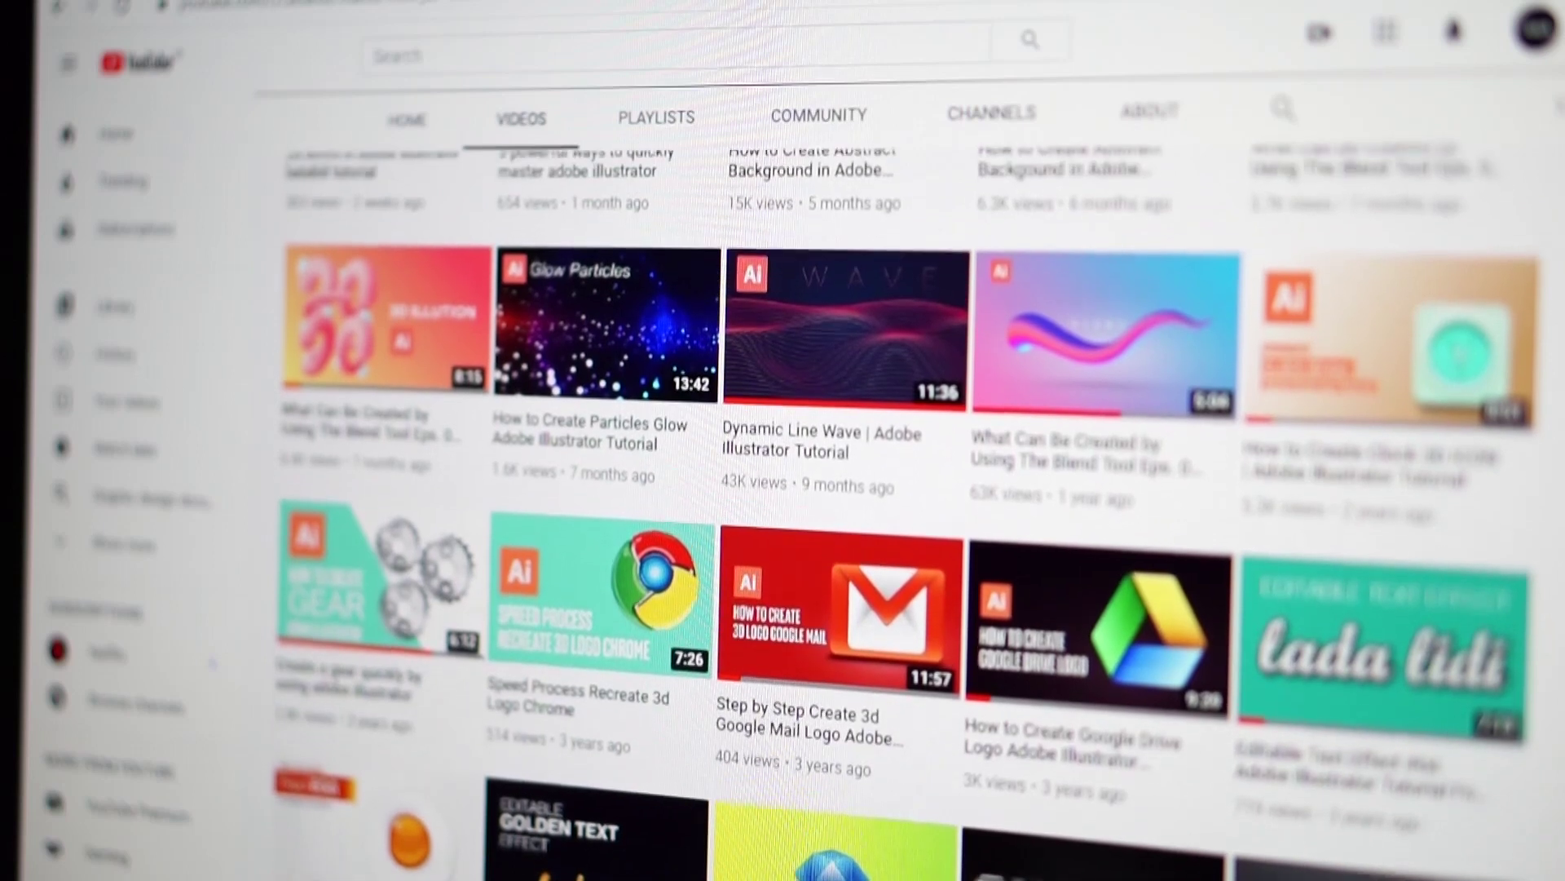
scroll(905, 506, up, 2)
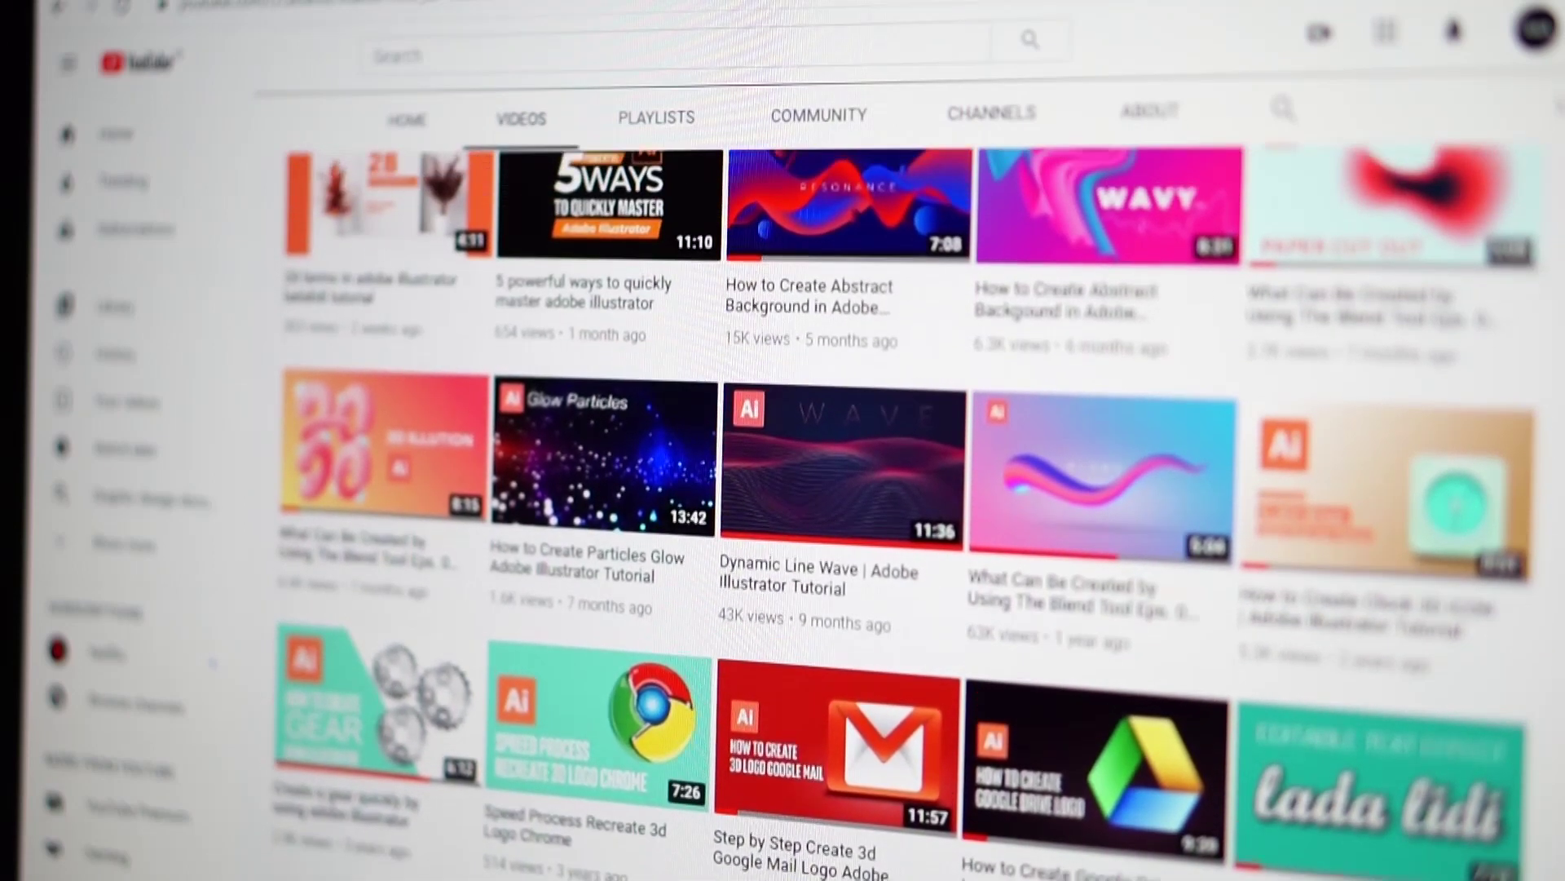
scroll(905, 506, up, 2)
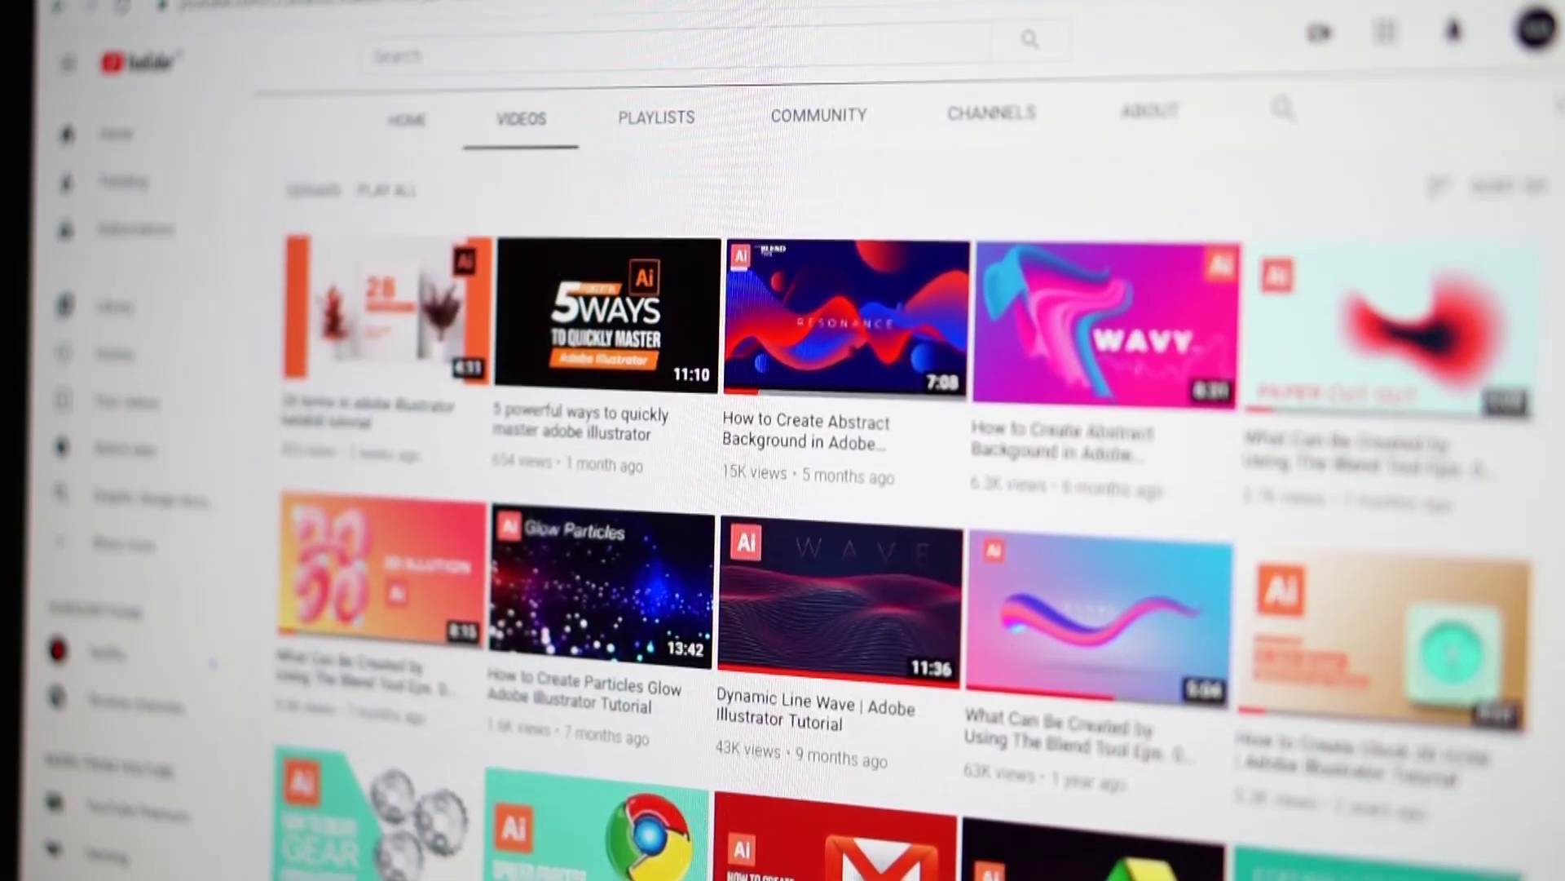
scroll(905, 505, up, 2)
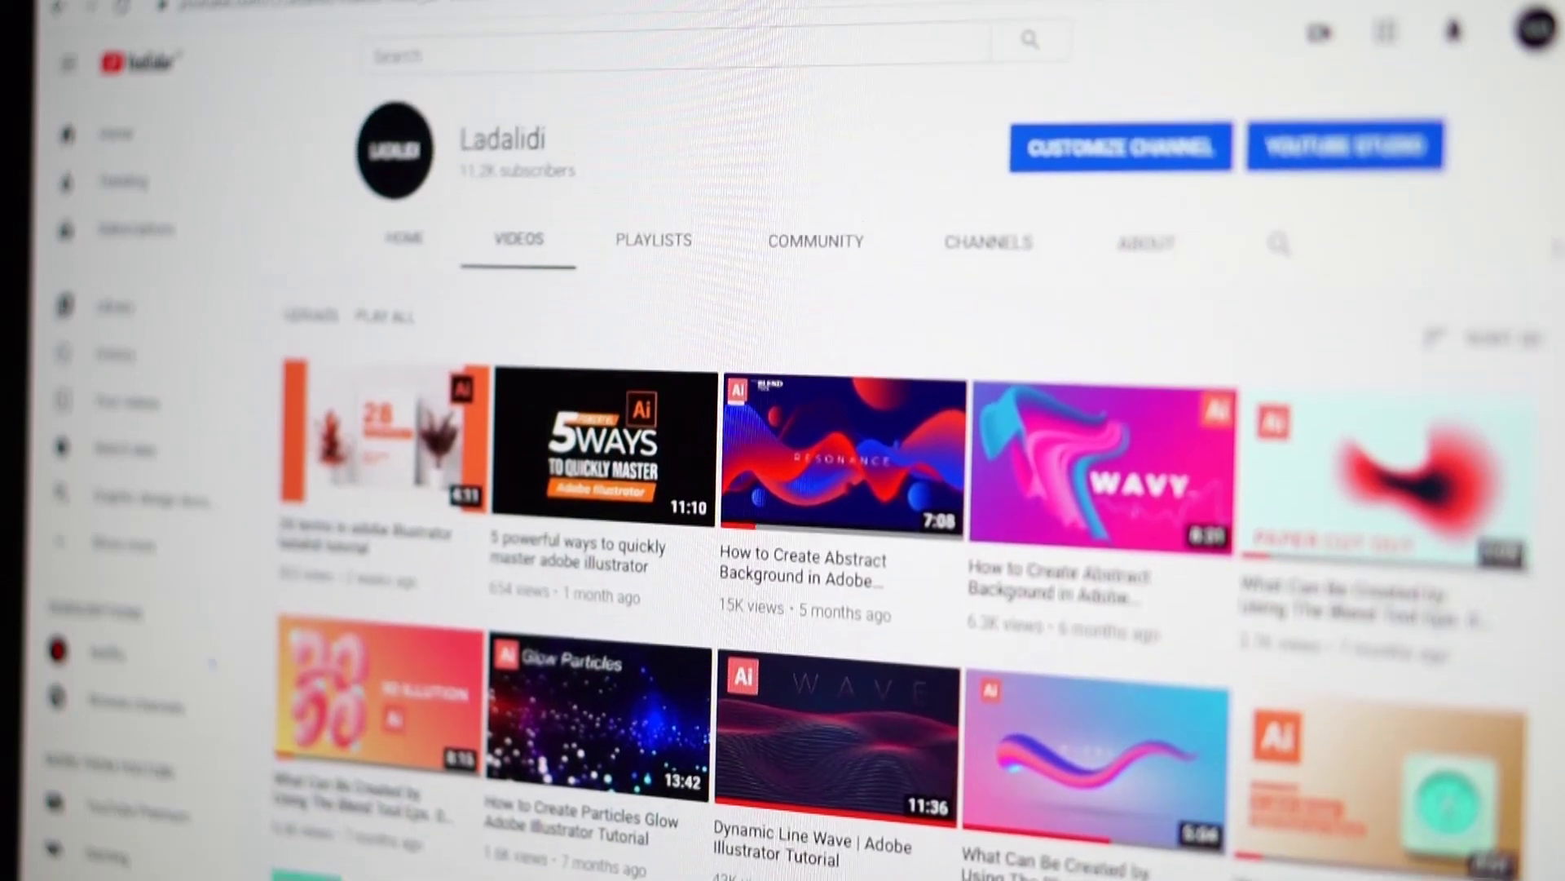
scroll(905, 506, up, 2)
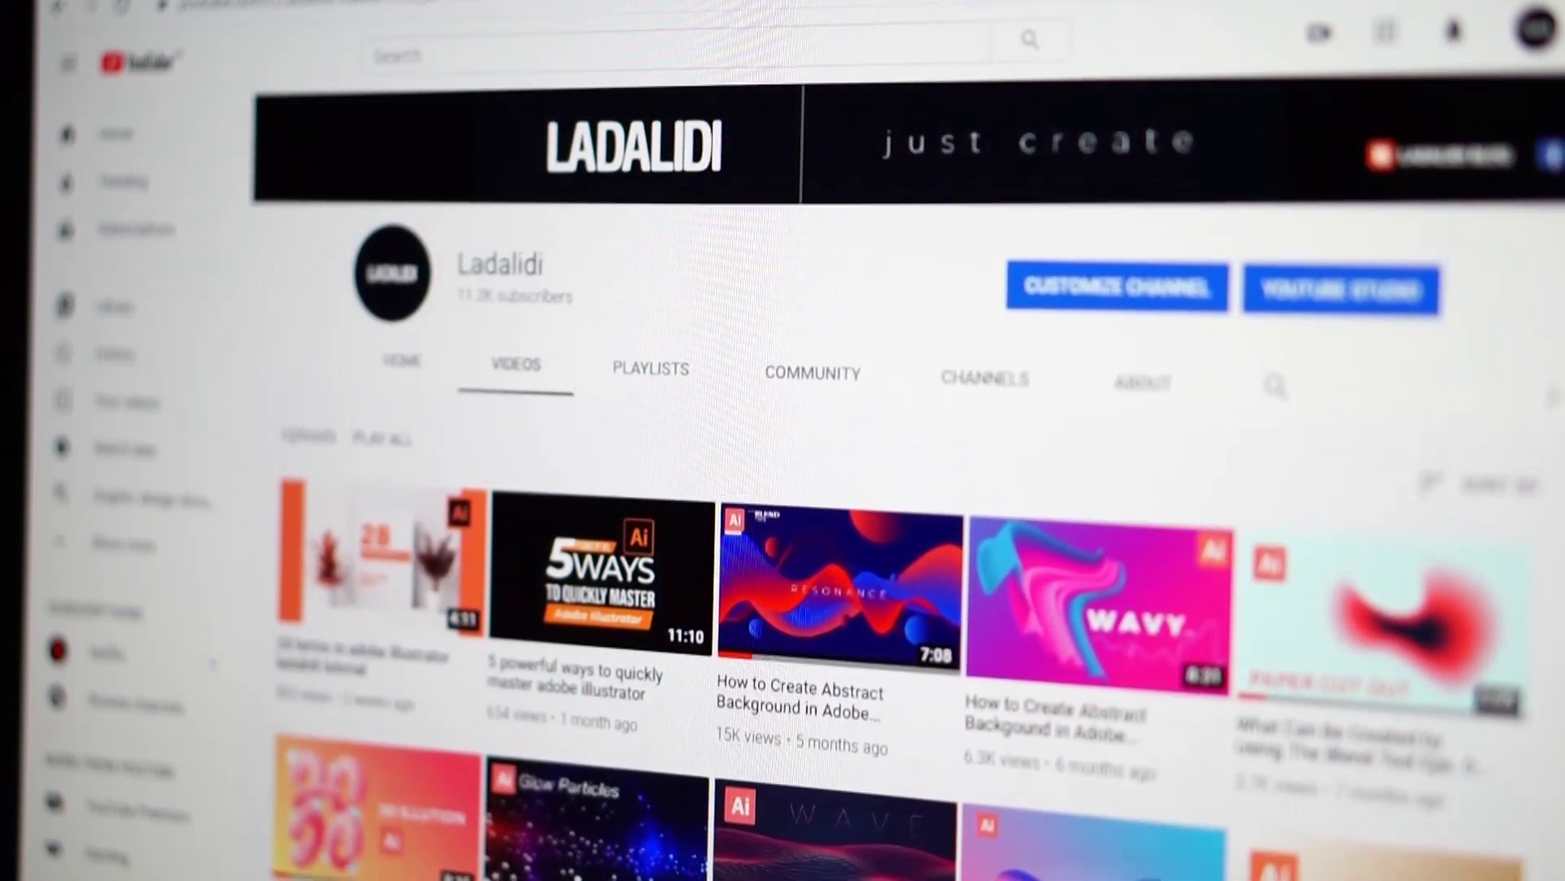
scroll(905, 506, up, 2)
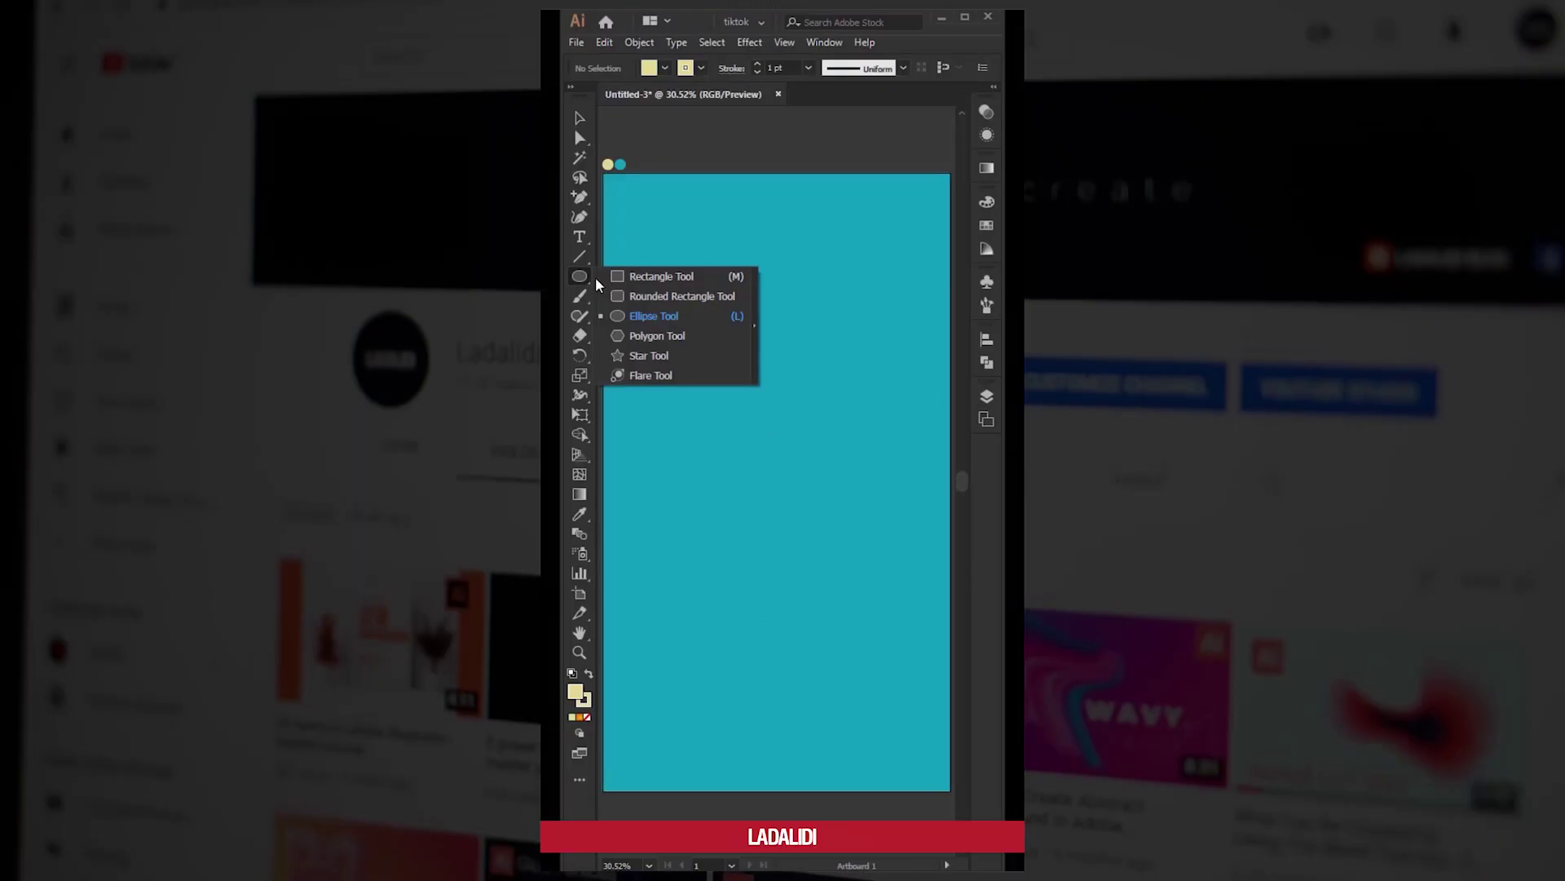
Create a pointed petal outline with a pale yellow stroke and repeat it radially into a flower using an effect.
mouse_move(652, 334)
mouse_down()
mouse_move(761, 419)
mouse_move(709, 353)
mouse_up()
click(856, 347)
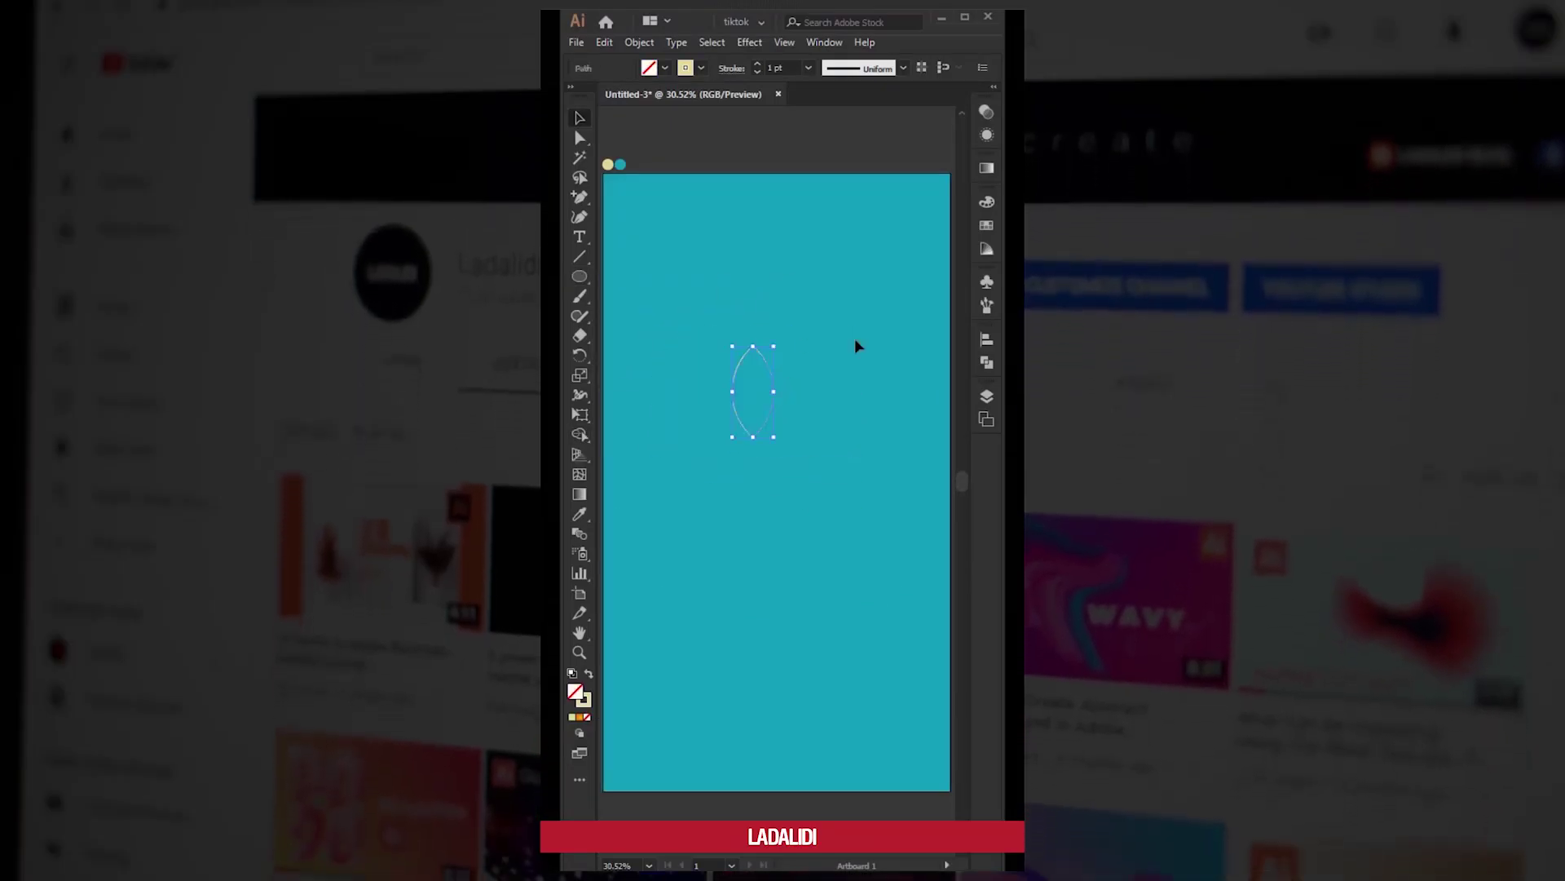
click(749, 42)
click(803, 374)
click(797, 633)
Offset the paths of the flower outlines so every petal becomes a double-lined band.
click(639, 42)
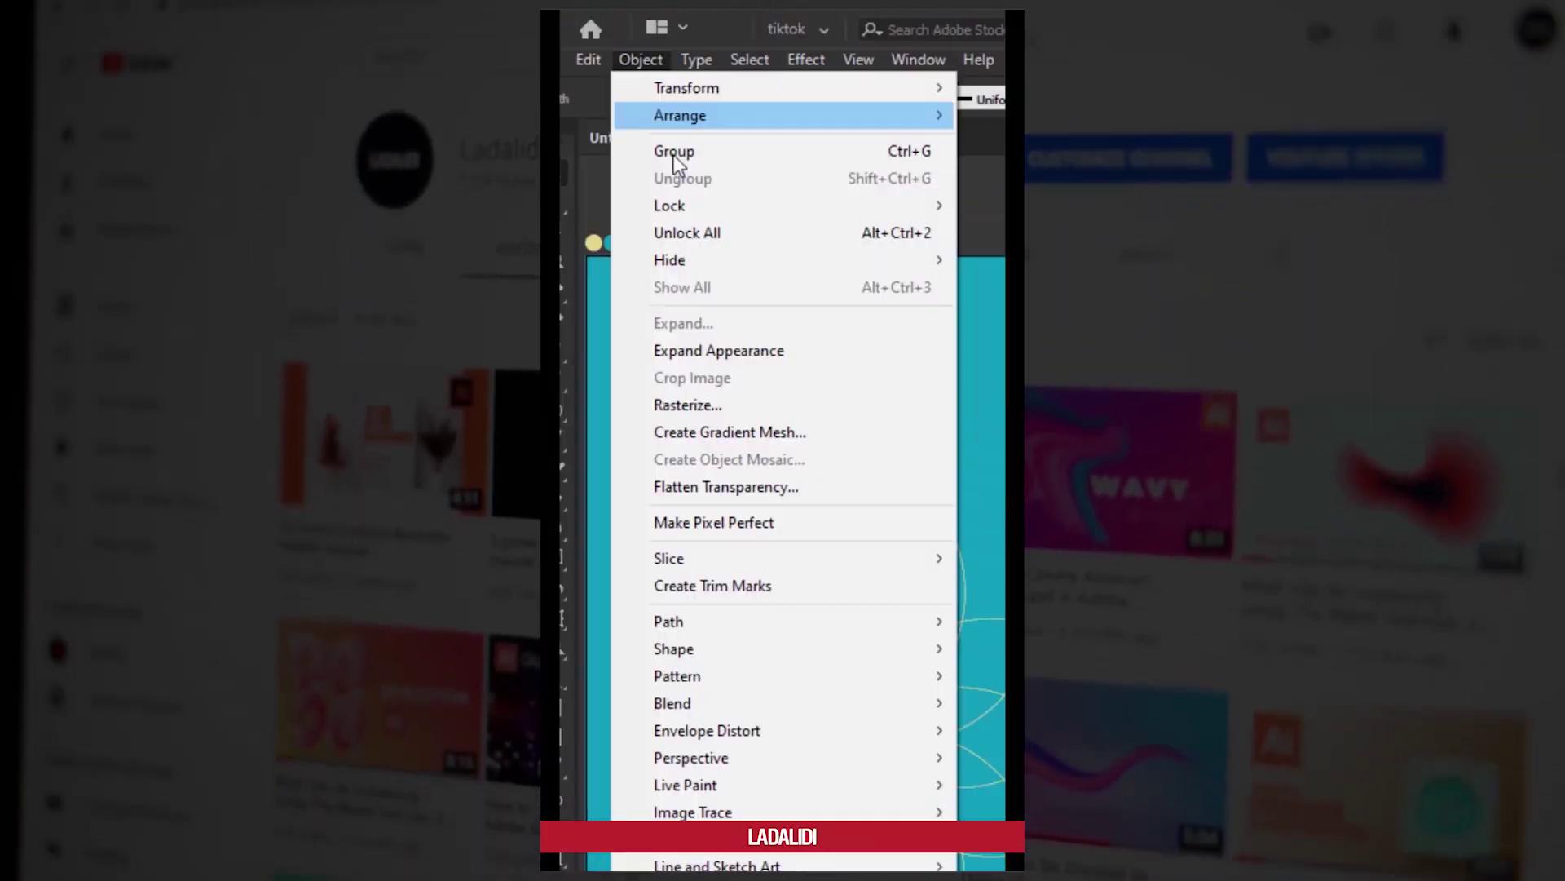
mouse_move(677, 621)
click(989, 696)
click(786, 392)
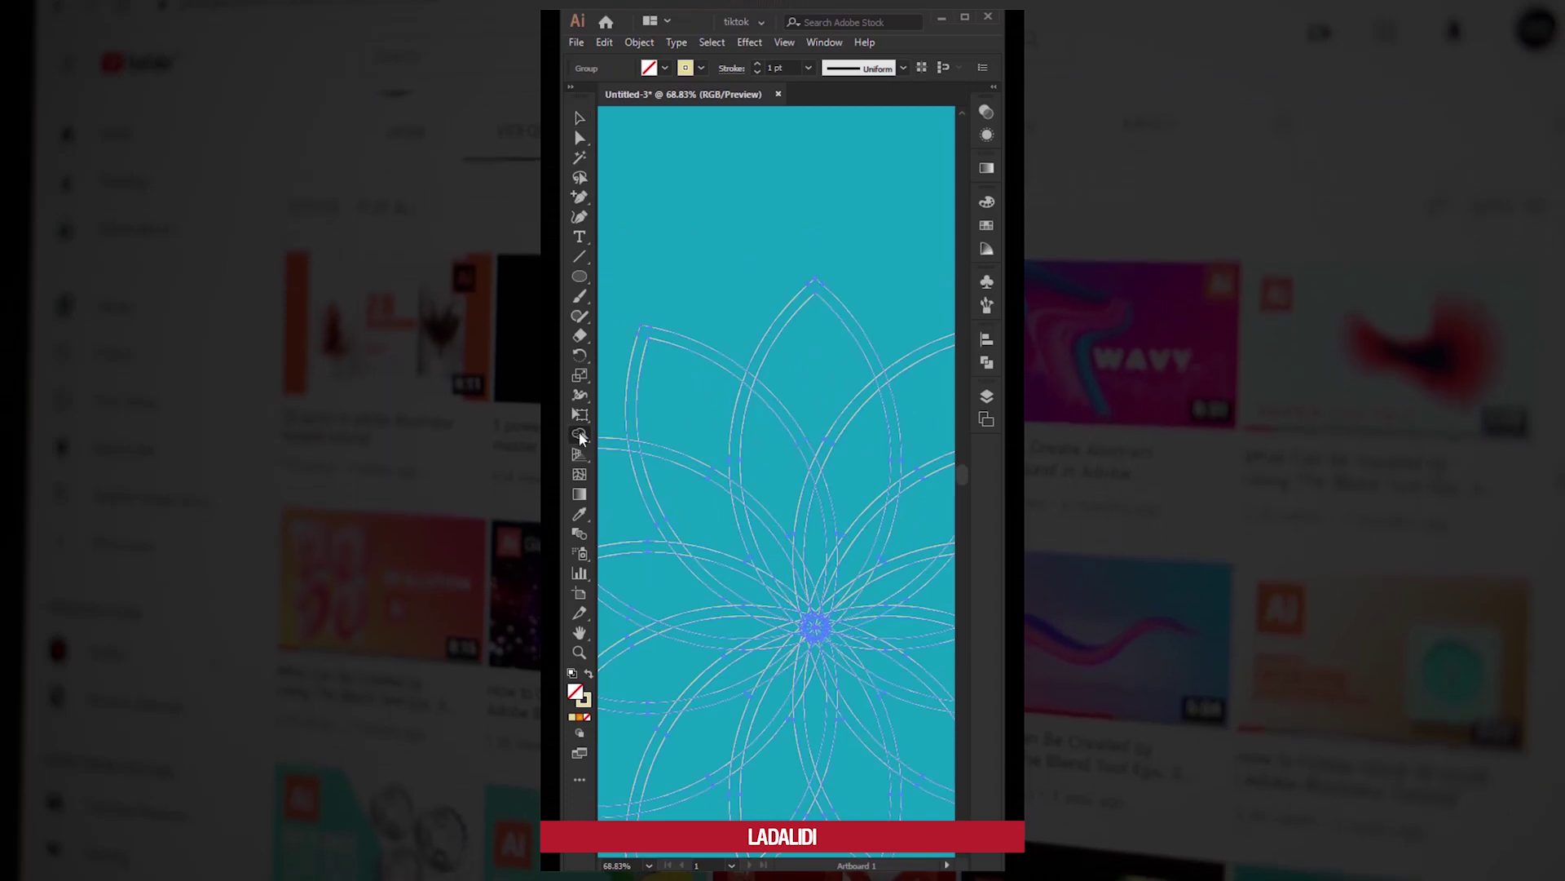
Swap the flower's fill and stroke and merge overlapping petal band segments into an interlaced pattern with the Shape Builder.
click(580, 435)
key(shift+x)
key(ctrl+1)
scroll(853, 652, down, 3)
scroll(761, 487, left, 5)
scroll(832, 338, up, 4)
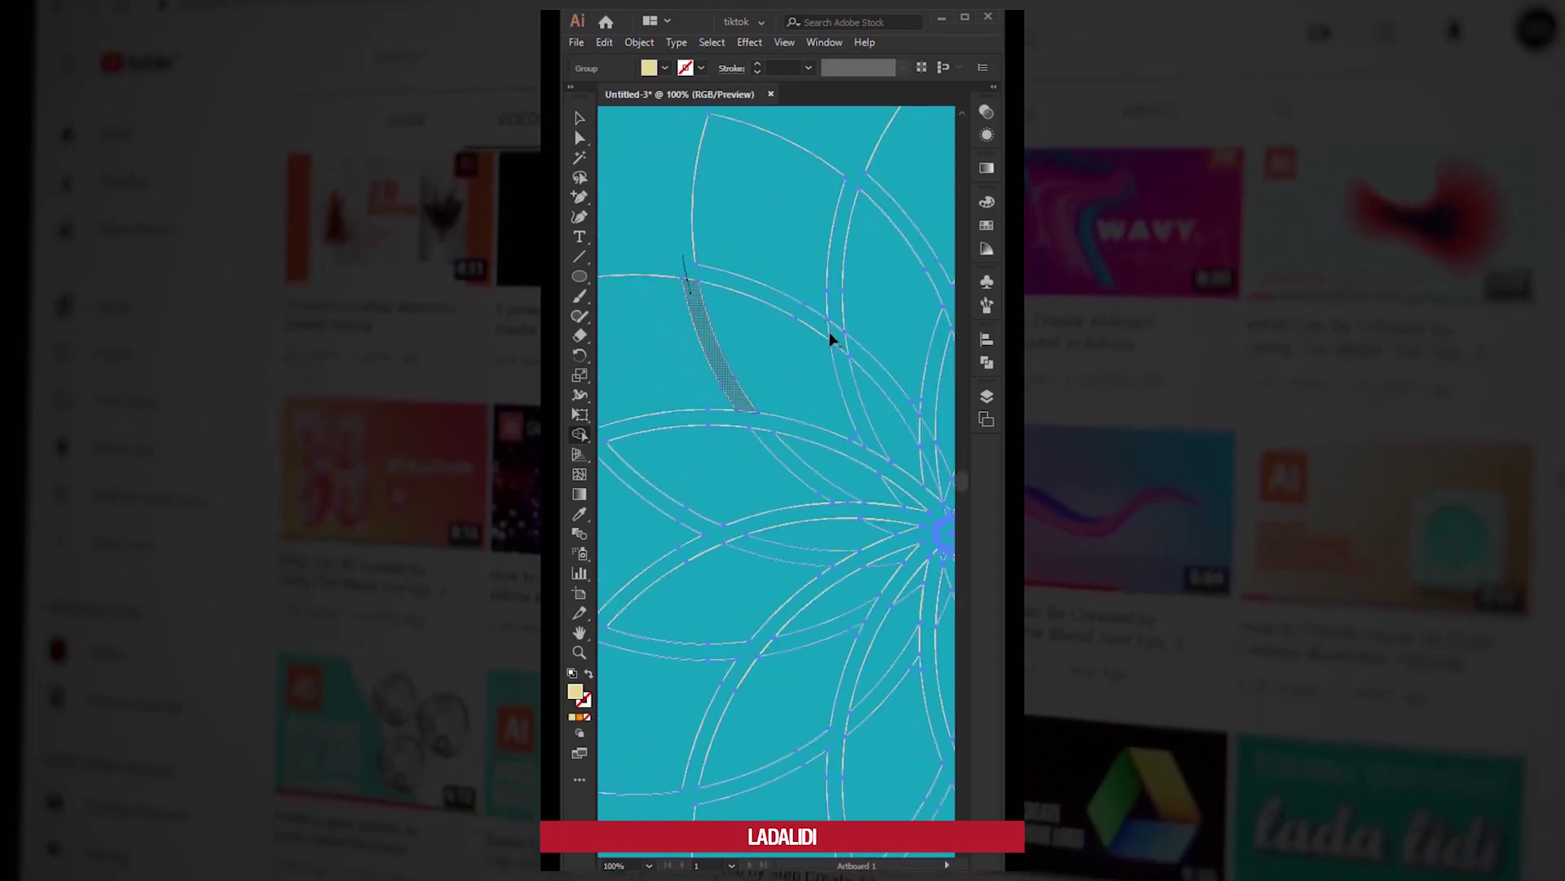
drag(831, 338, 864, 297)
Clean up the small leftover overlaps at the tips of the petal bands with the Shape Builder.
scroll(767, 300, down, 3)
click(732, 251)
scroll(736, 240, up, 10)
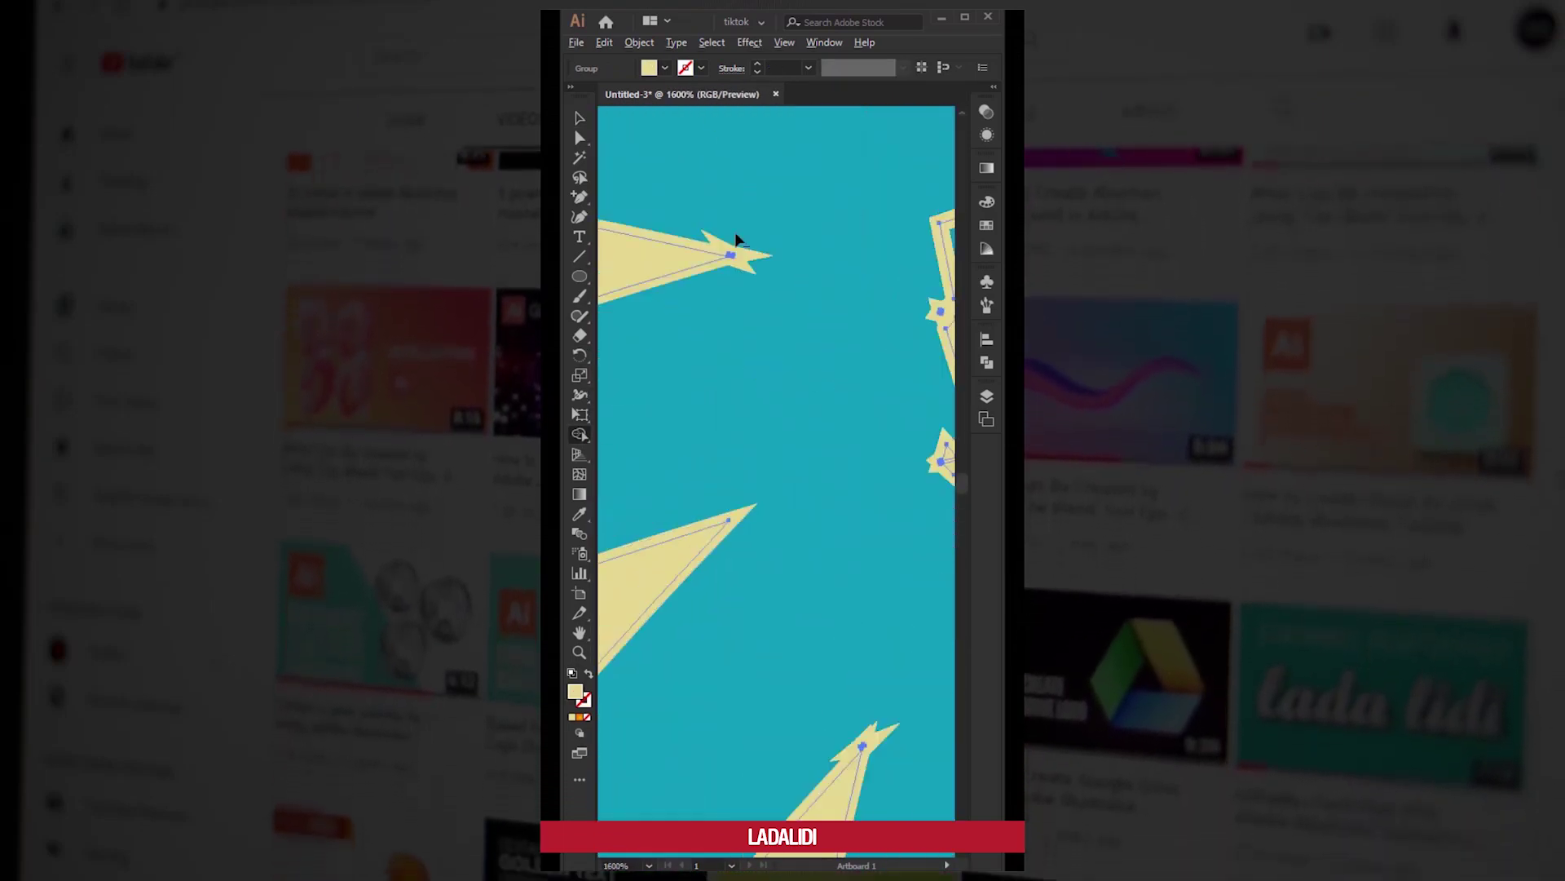
scroll(736, 239, down, 10)
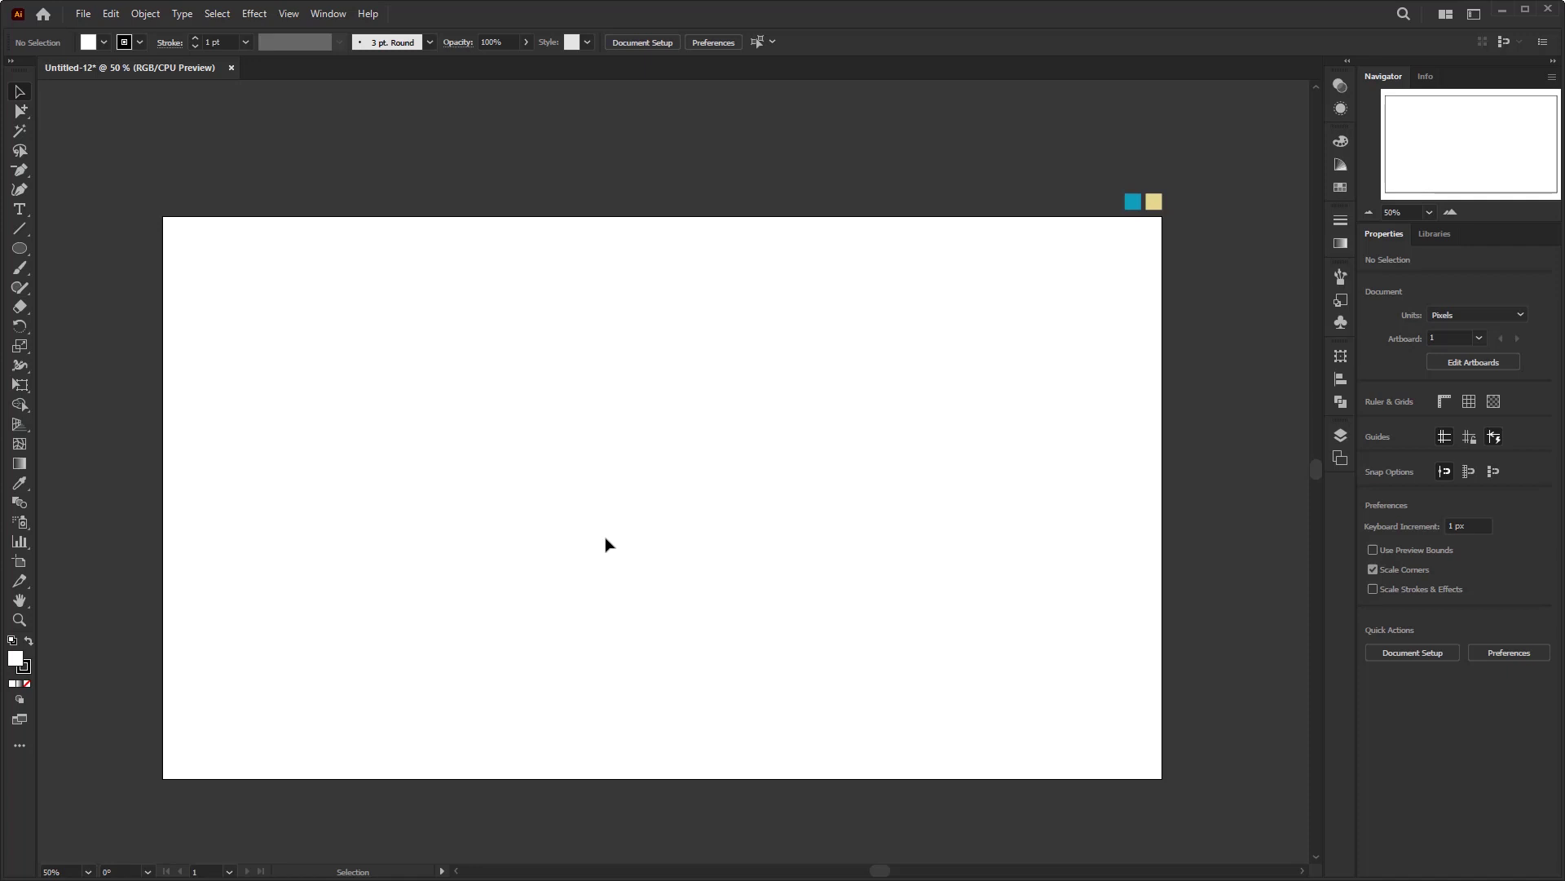
Rename Layer 1 as background.
click(1338, 436)
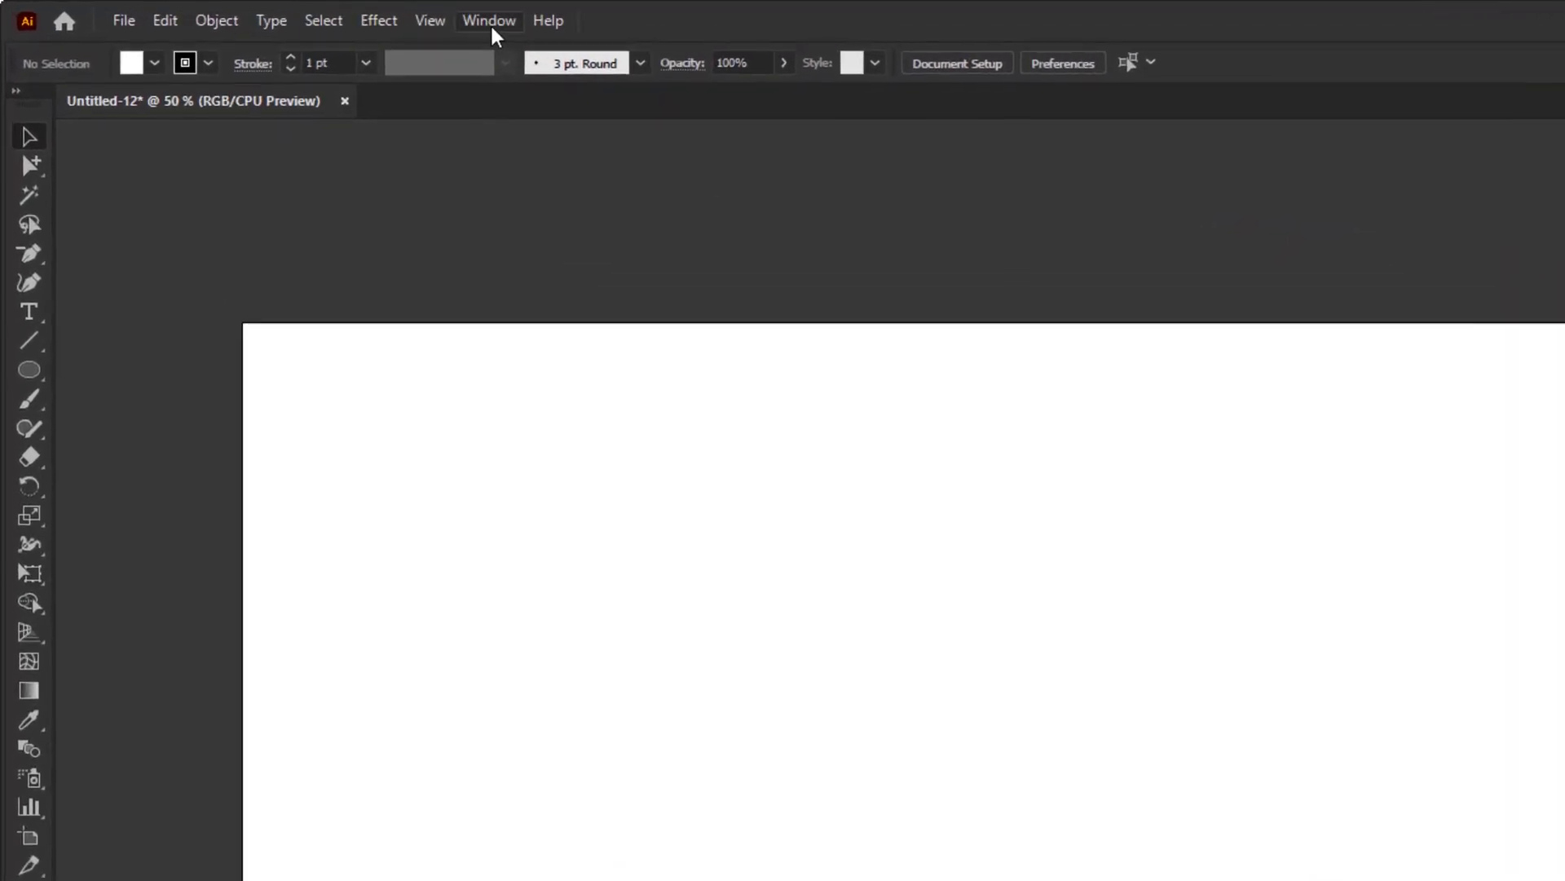
click(328, 15)
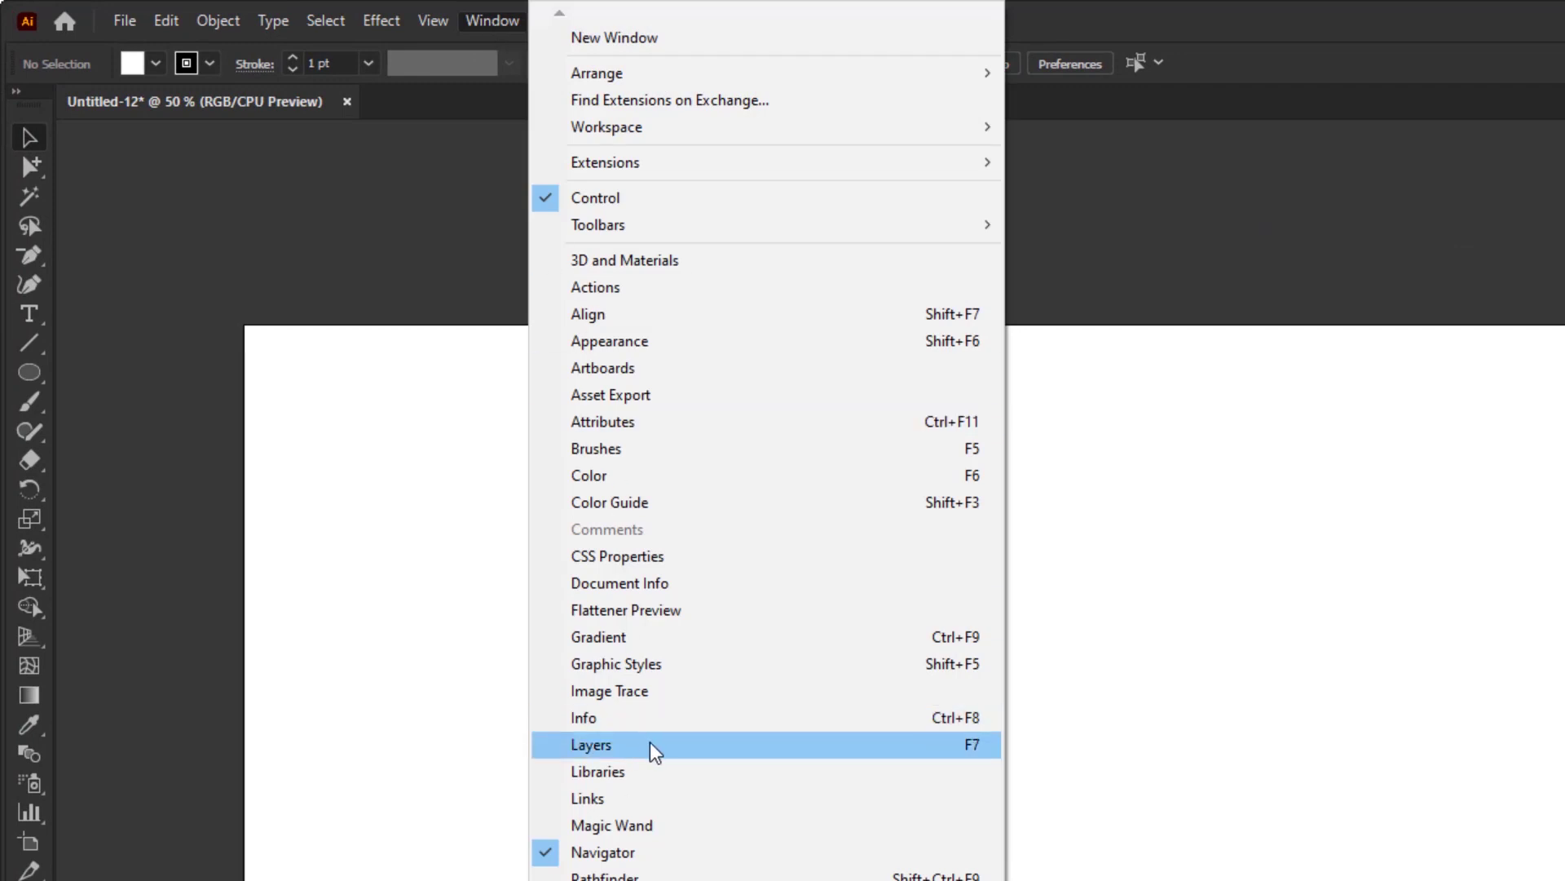
click(675, 743)
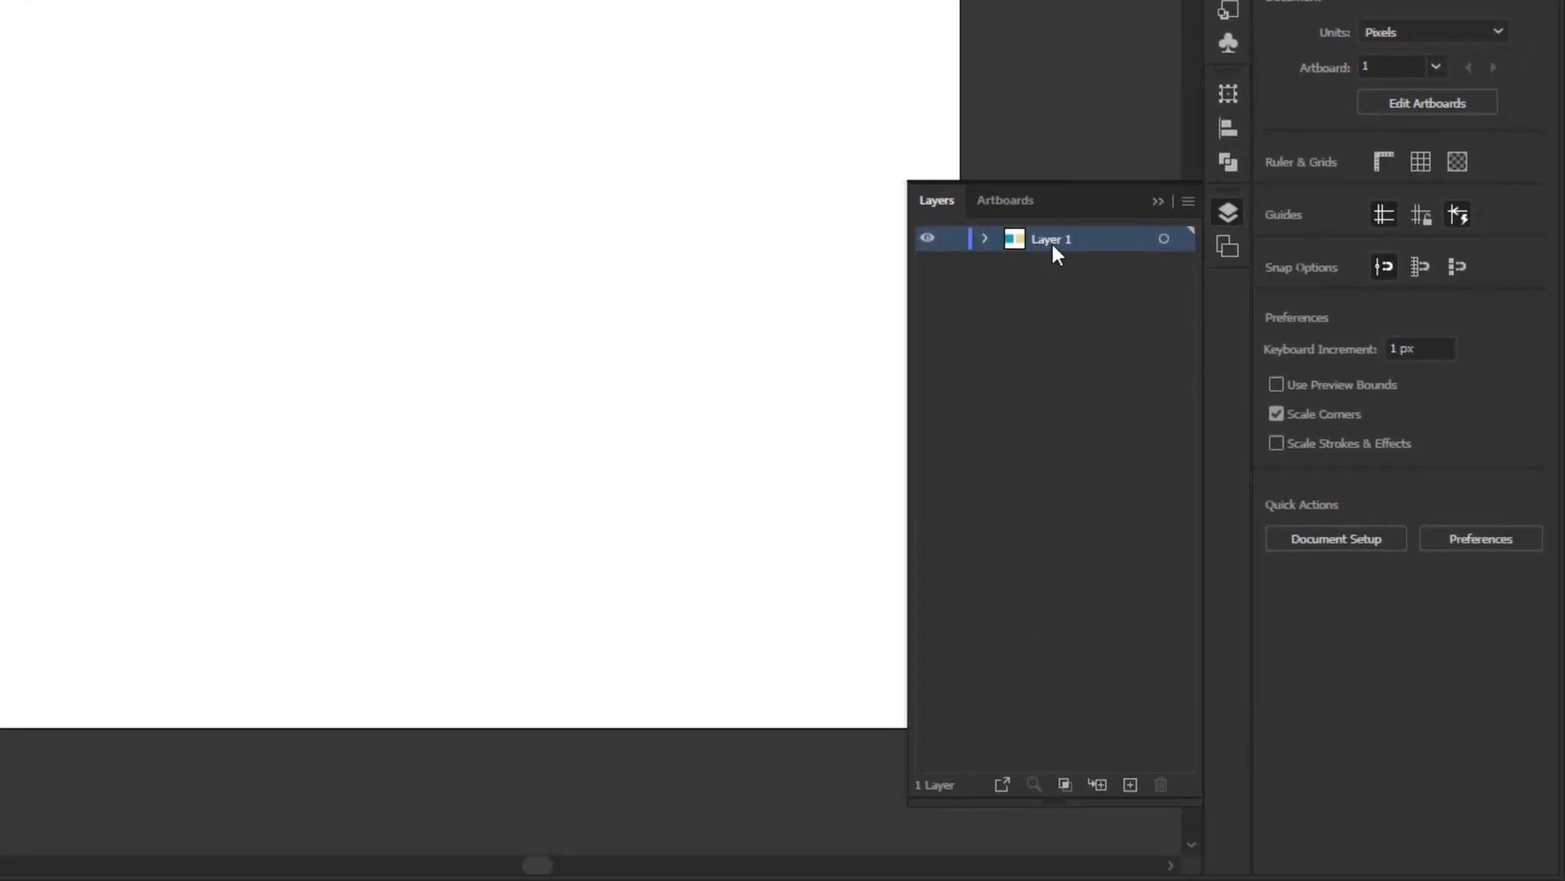
double_click(1053, 244)
text(background)
key(Return)
click(1158, 201)
Draw a 1920 × 1080 px rectangle covering the whole artboard.
click(29, 249)
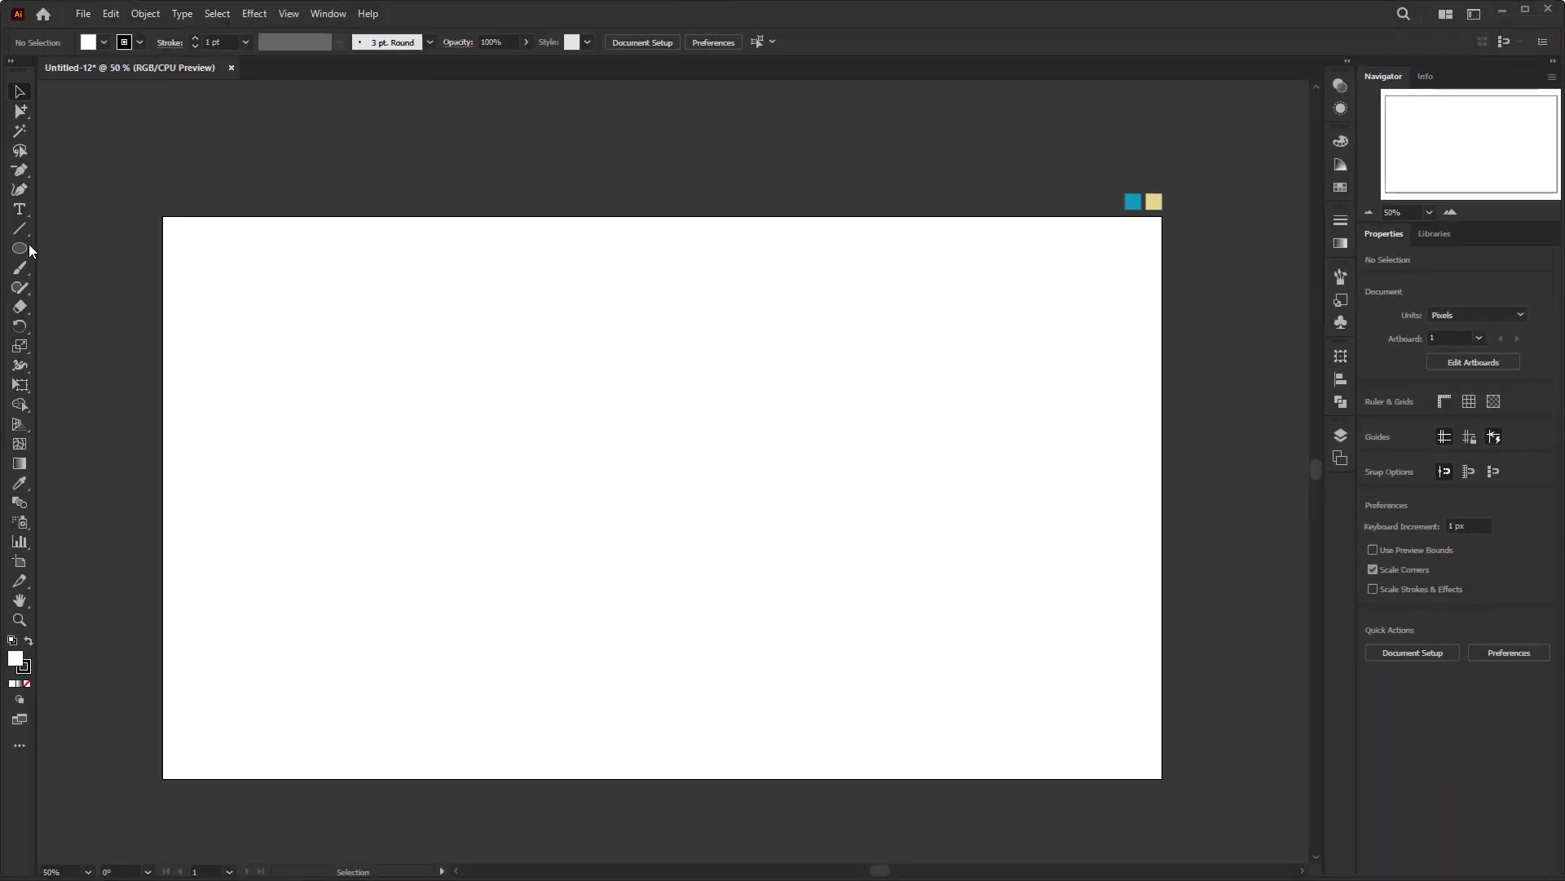
drag(30, 250, 100, 257)
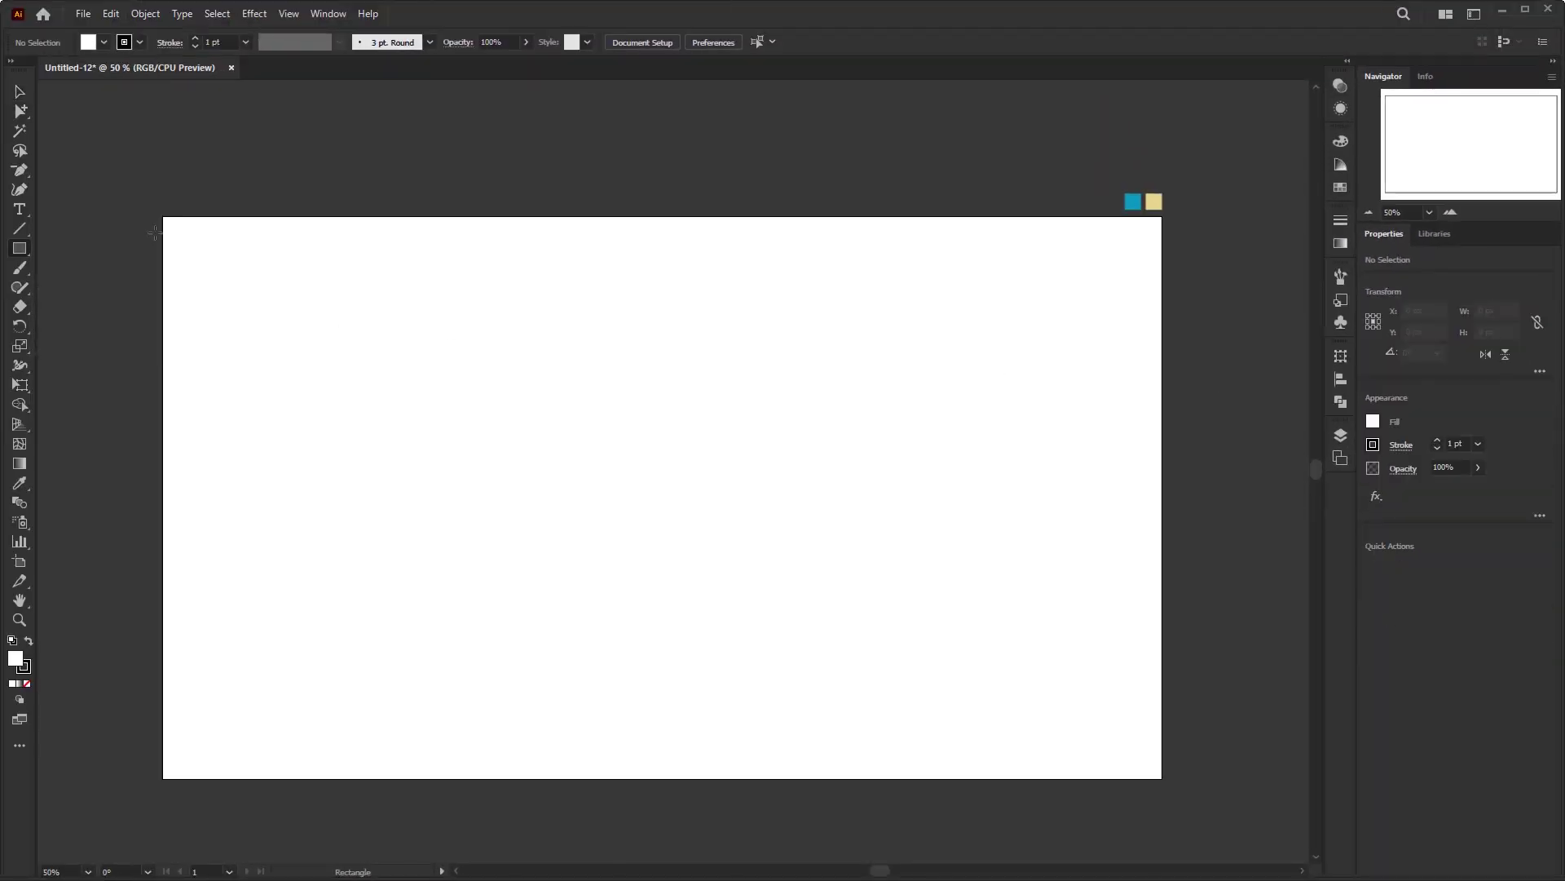
drag(163, 216, 1162, 778)
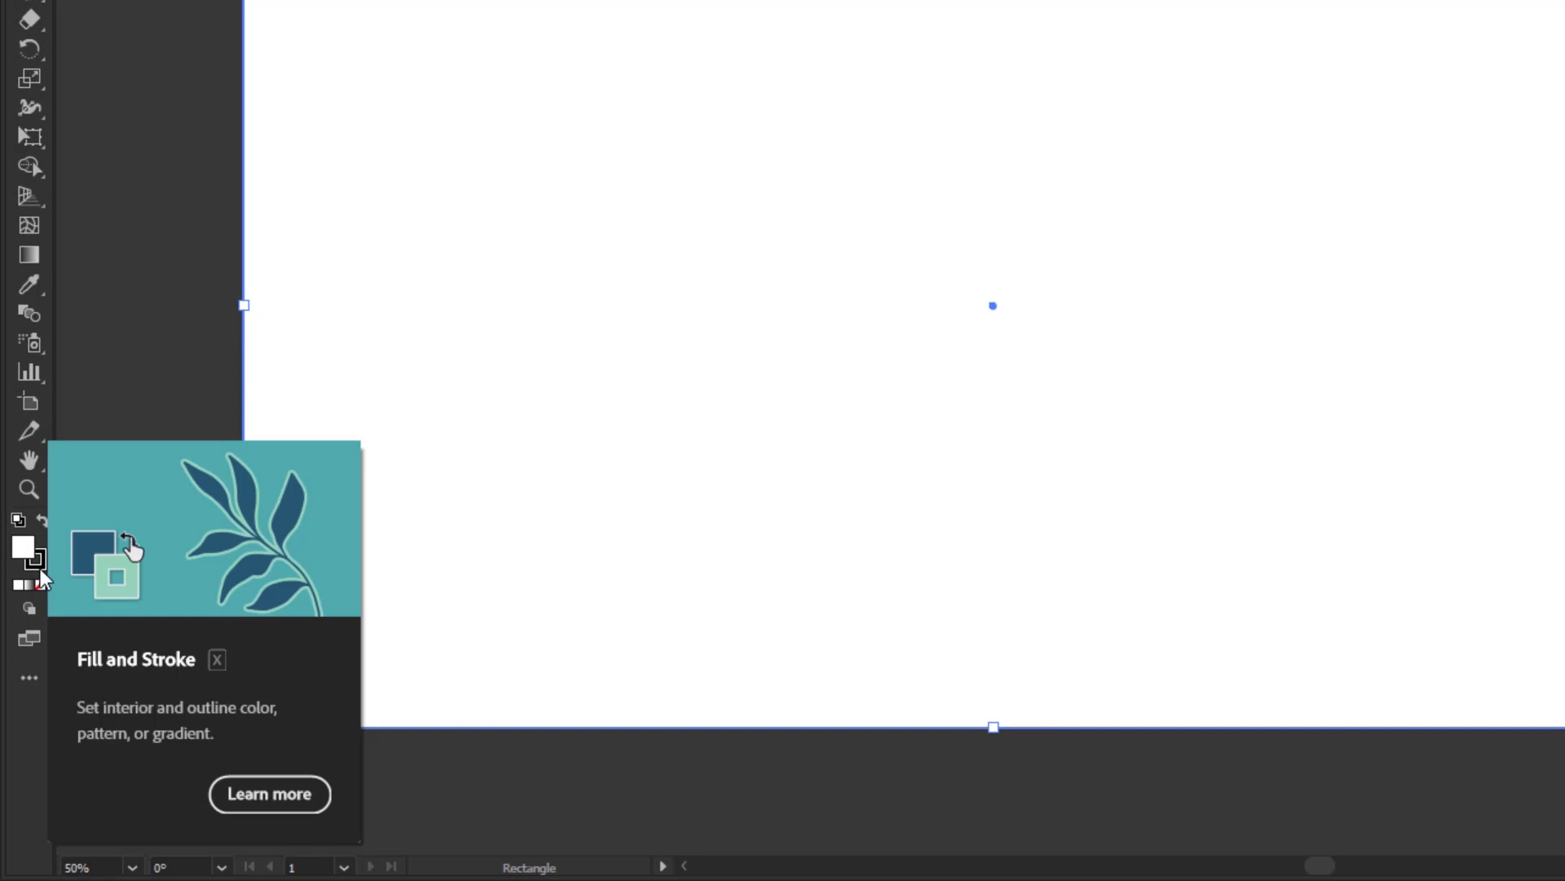
Remove the rectangle's stroke and set its fill to the blue 119EBC.
click(41, 566)
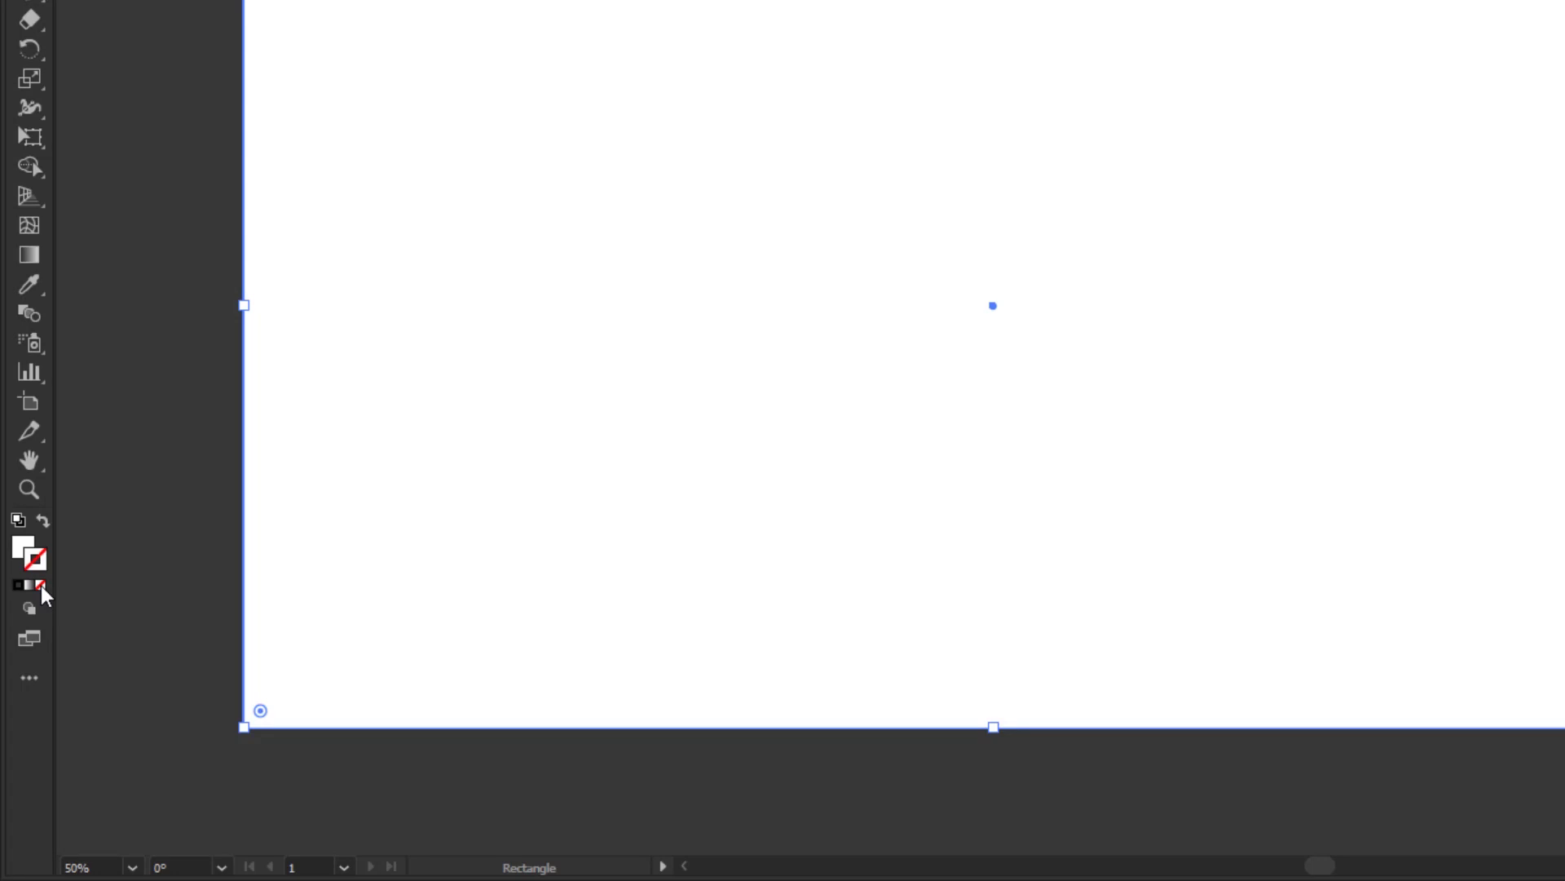
click(23, 546)
double_click(27, 558)
text(119EBC)
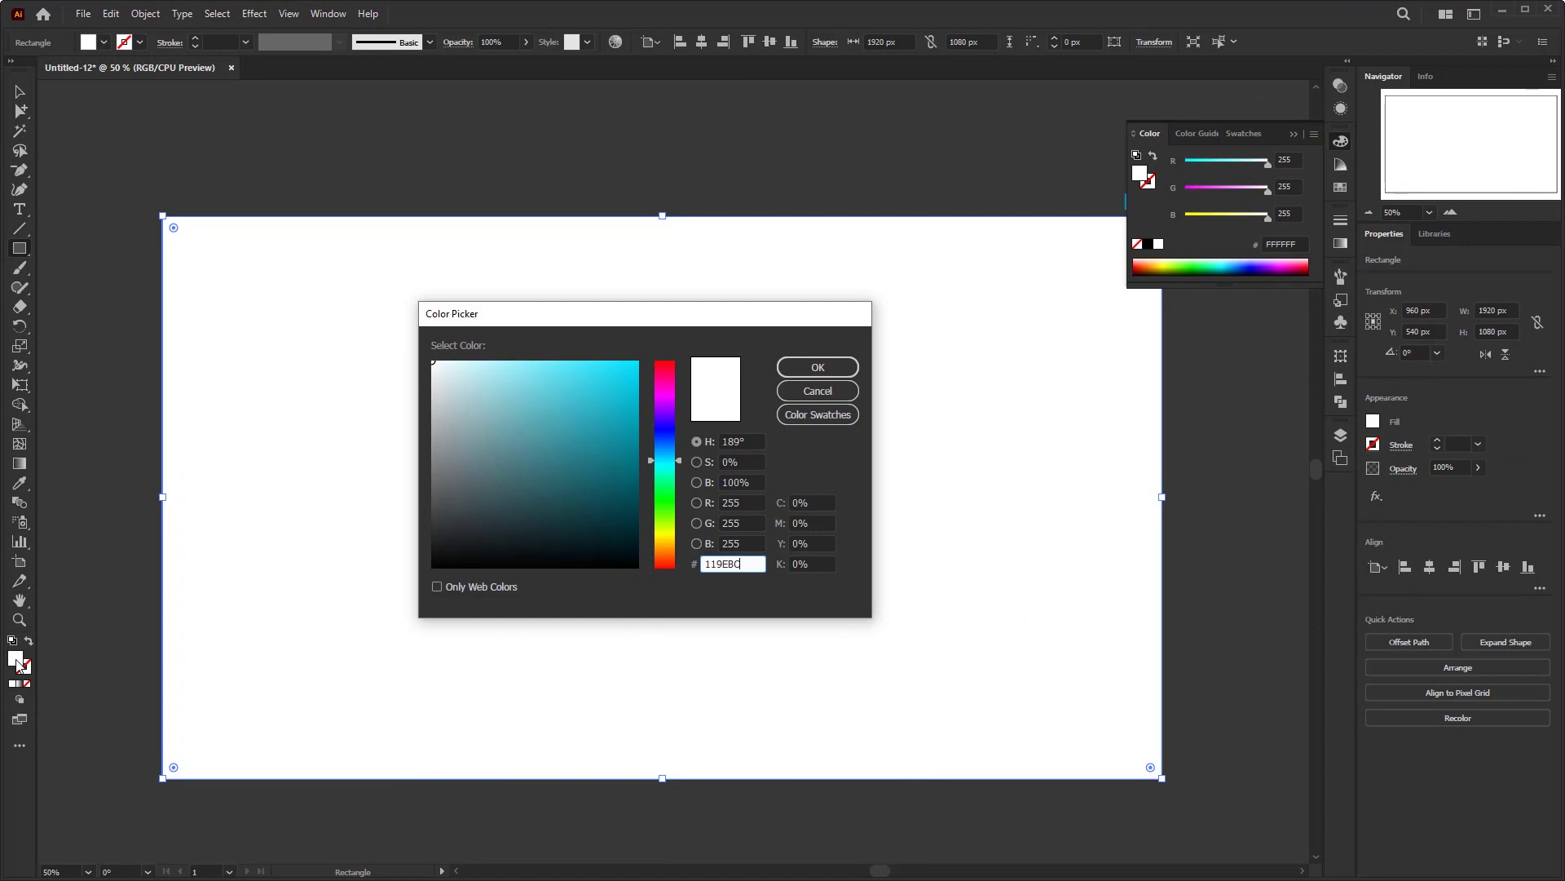
click(745, 546)
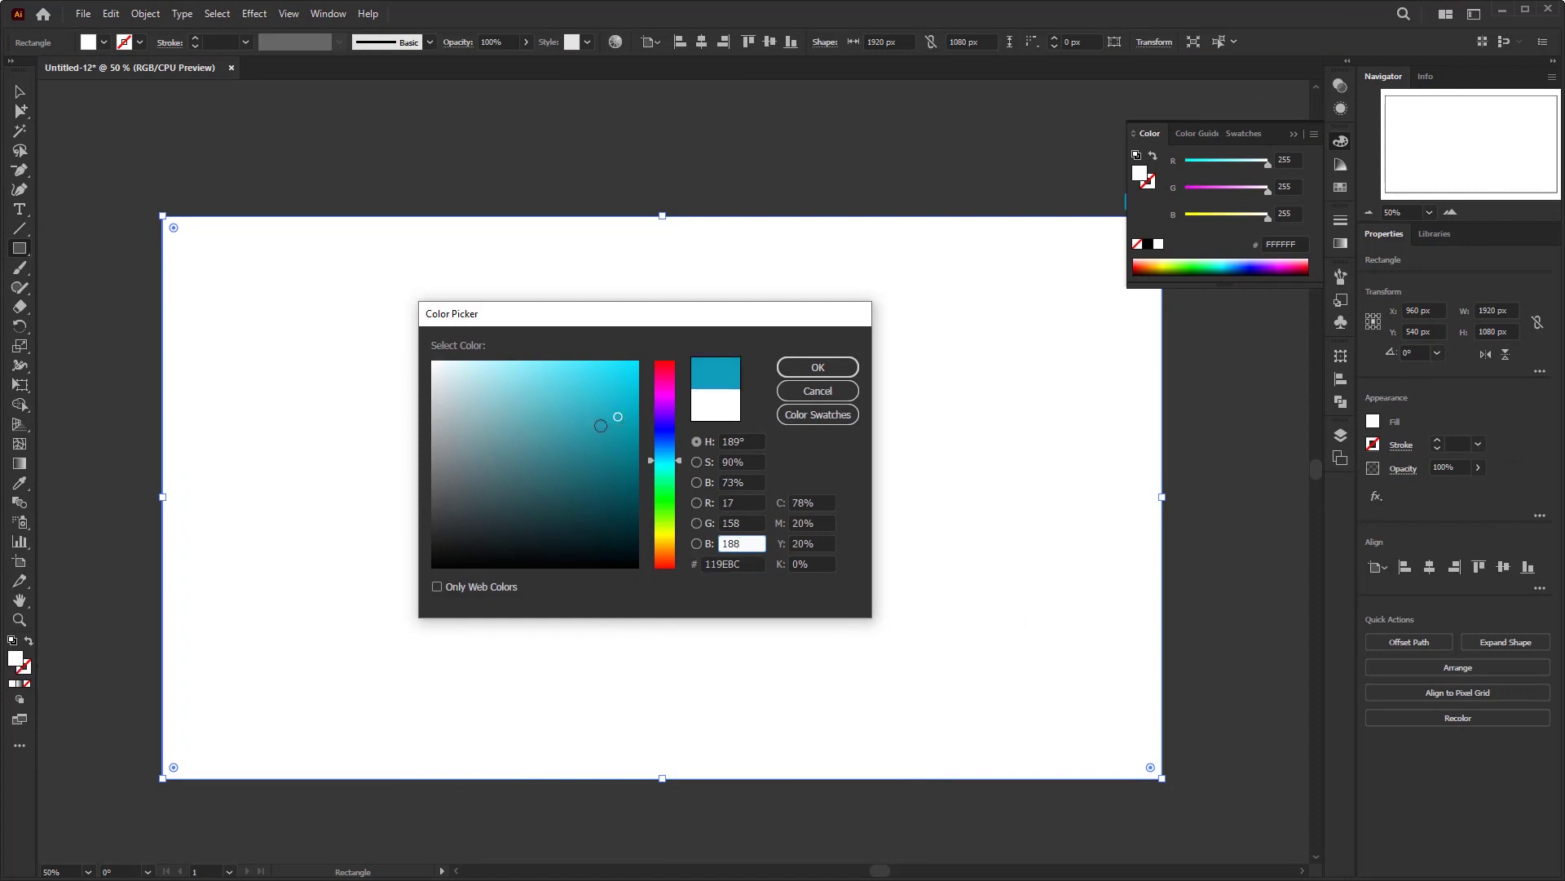
click(818, 368)
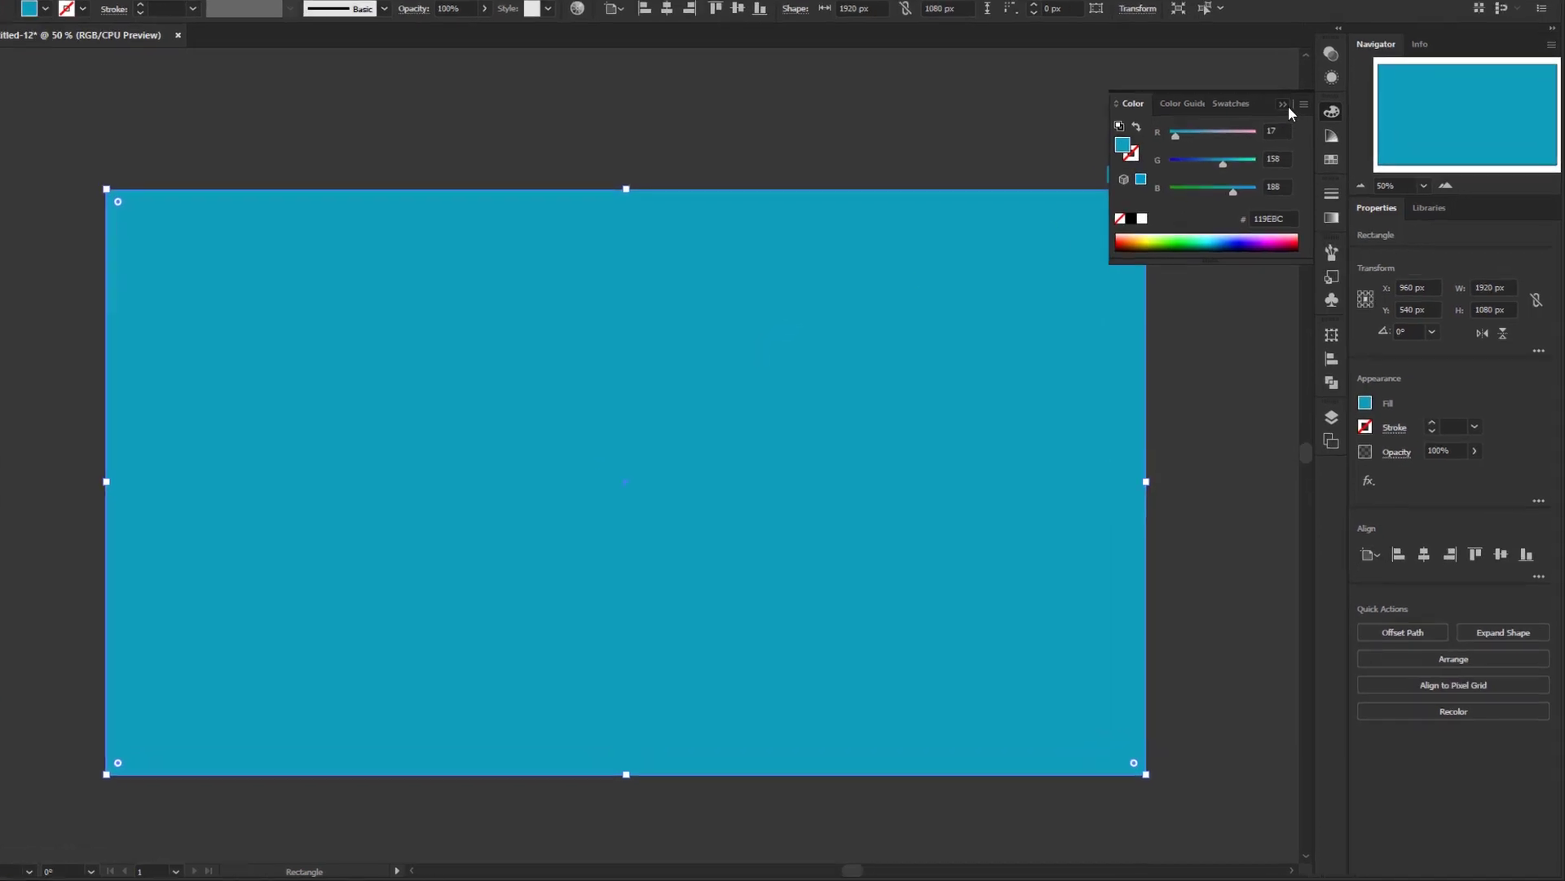
Lock the background layer and add a new layer named flower above it.
click(1331, 417)
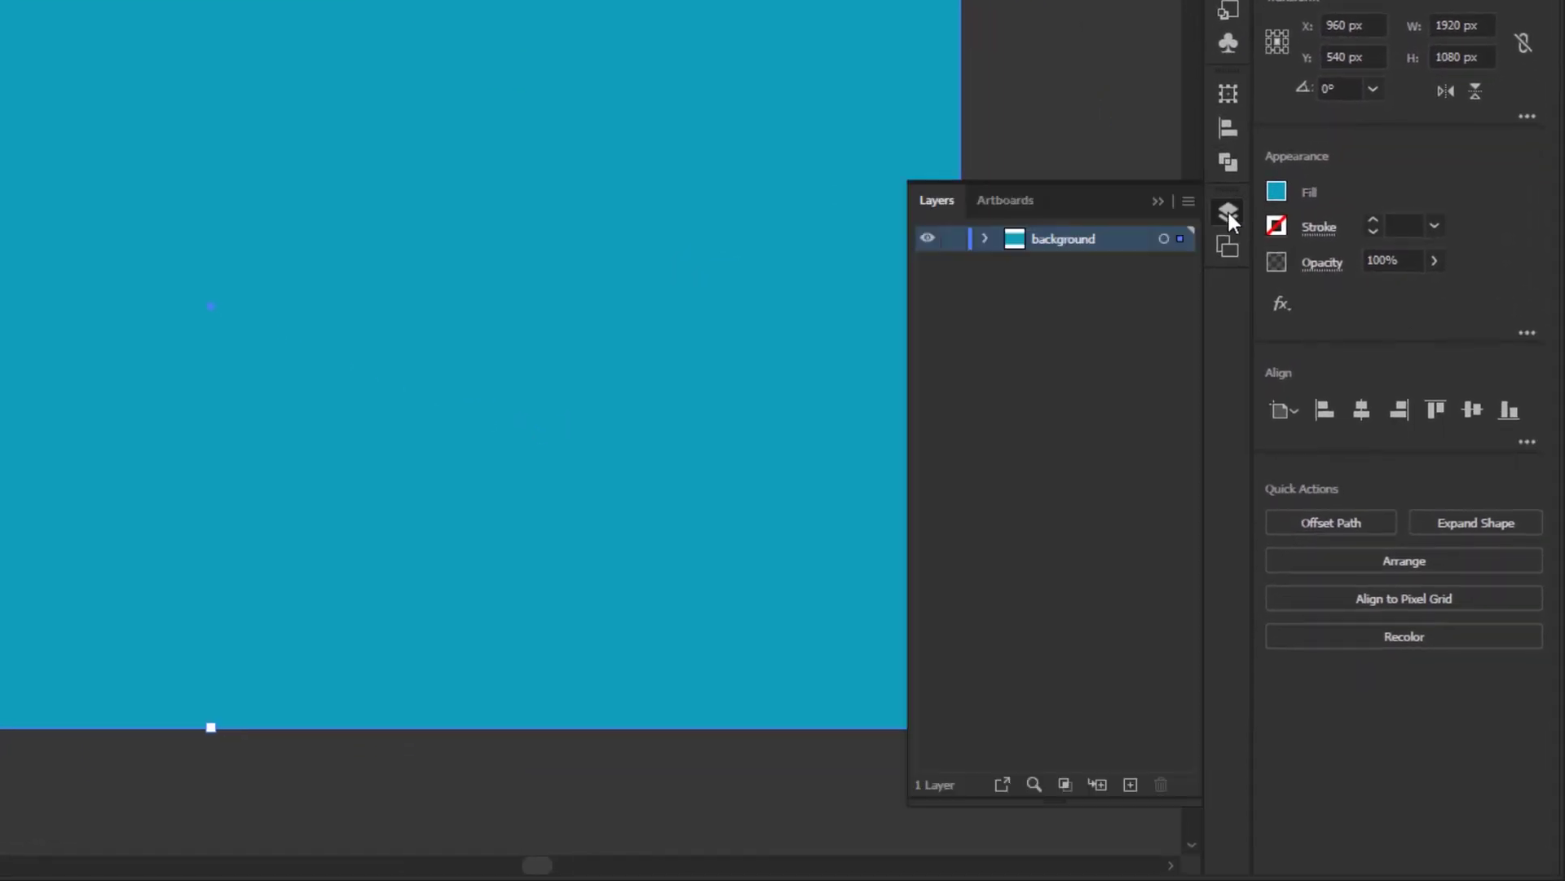
click(953, 238)
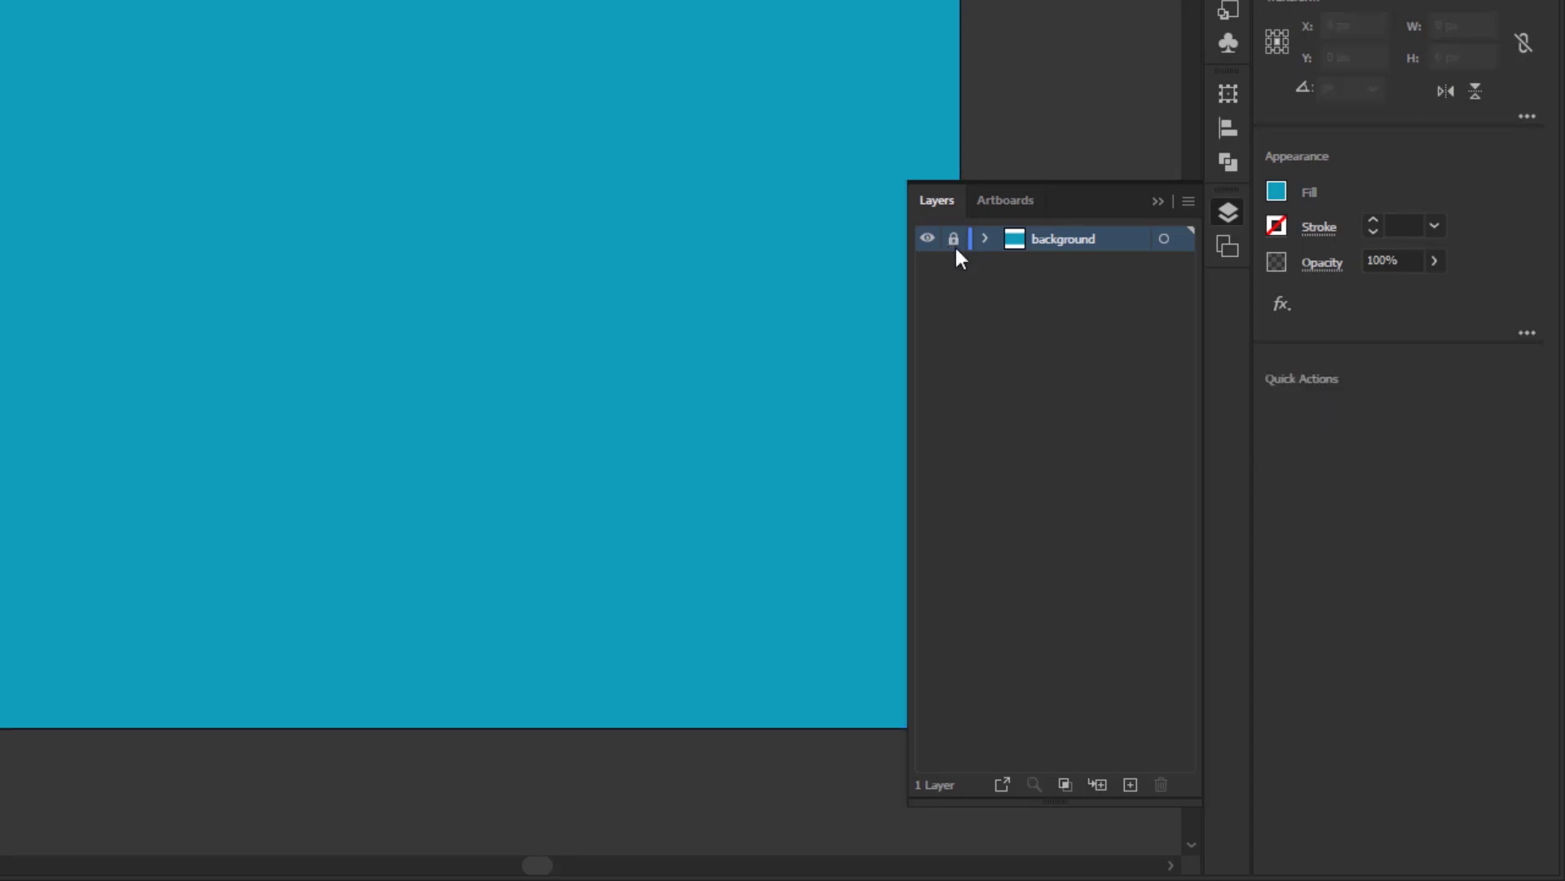
click(1134, 784)
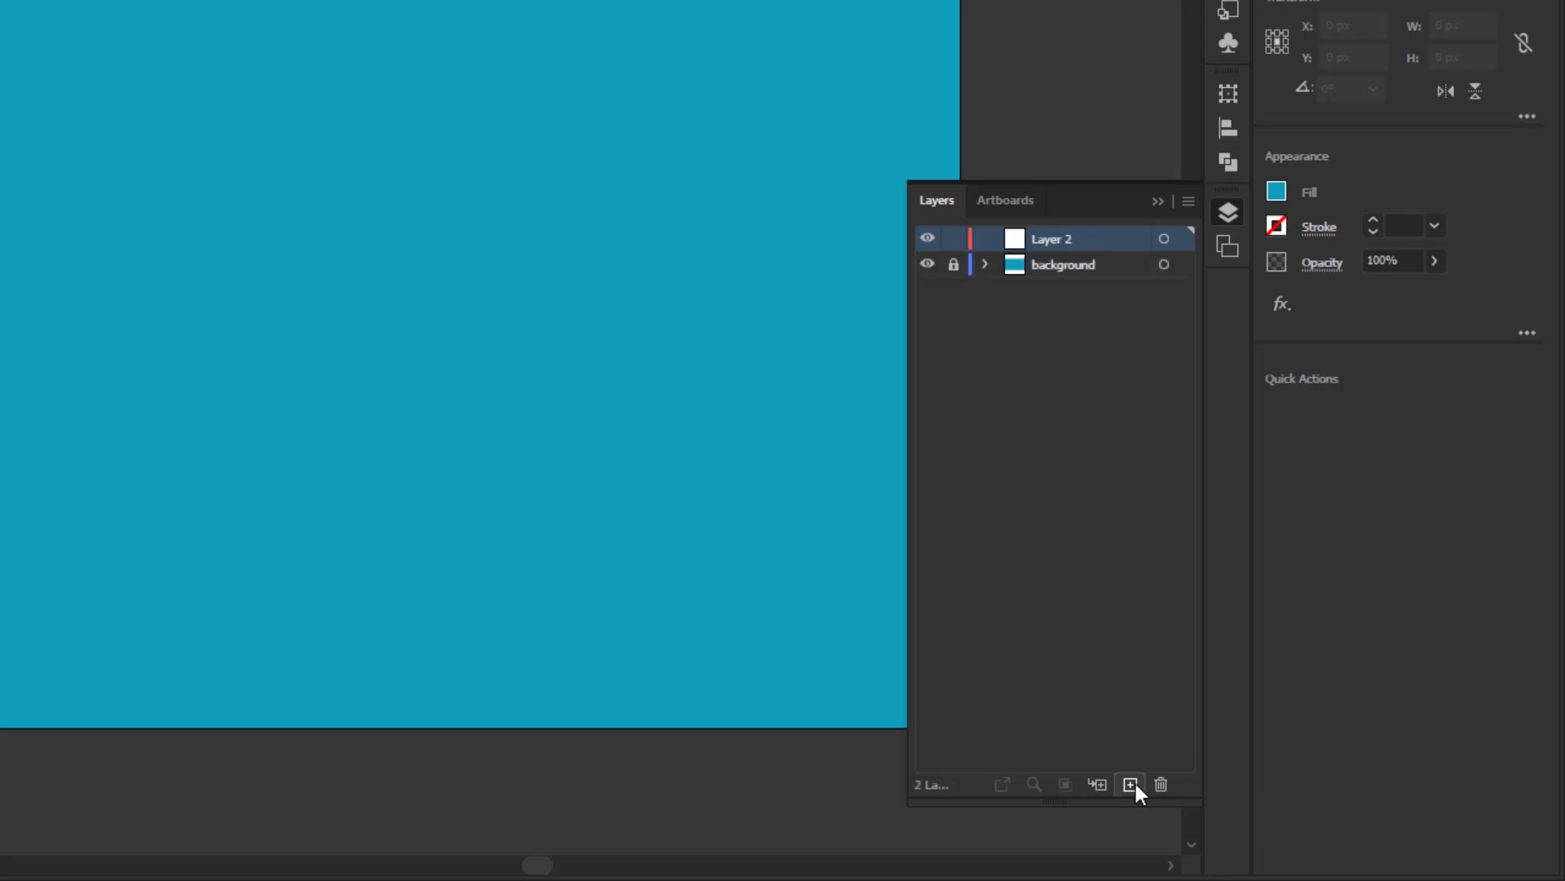
double_click(1058, 240)
text(flow)
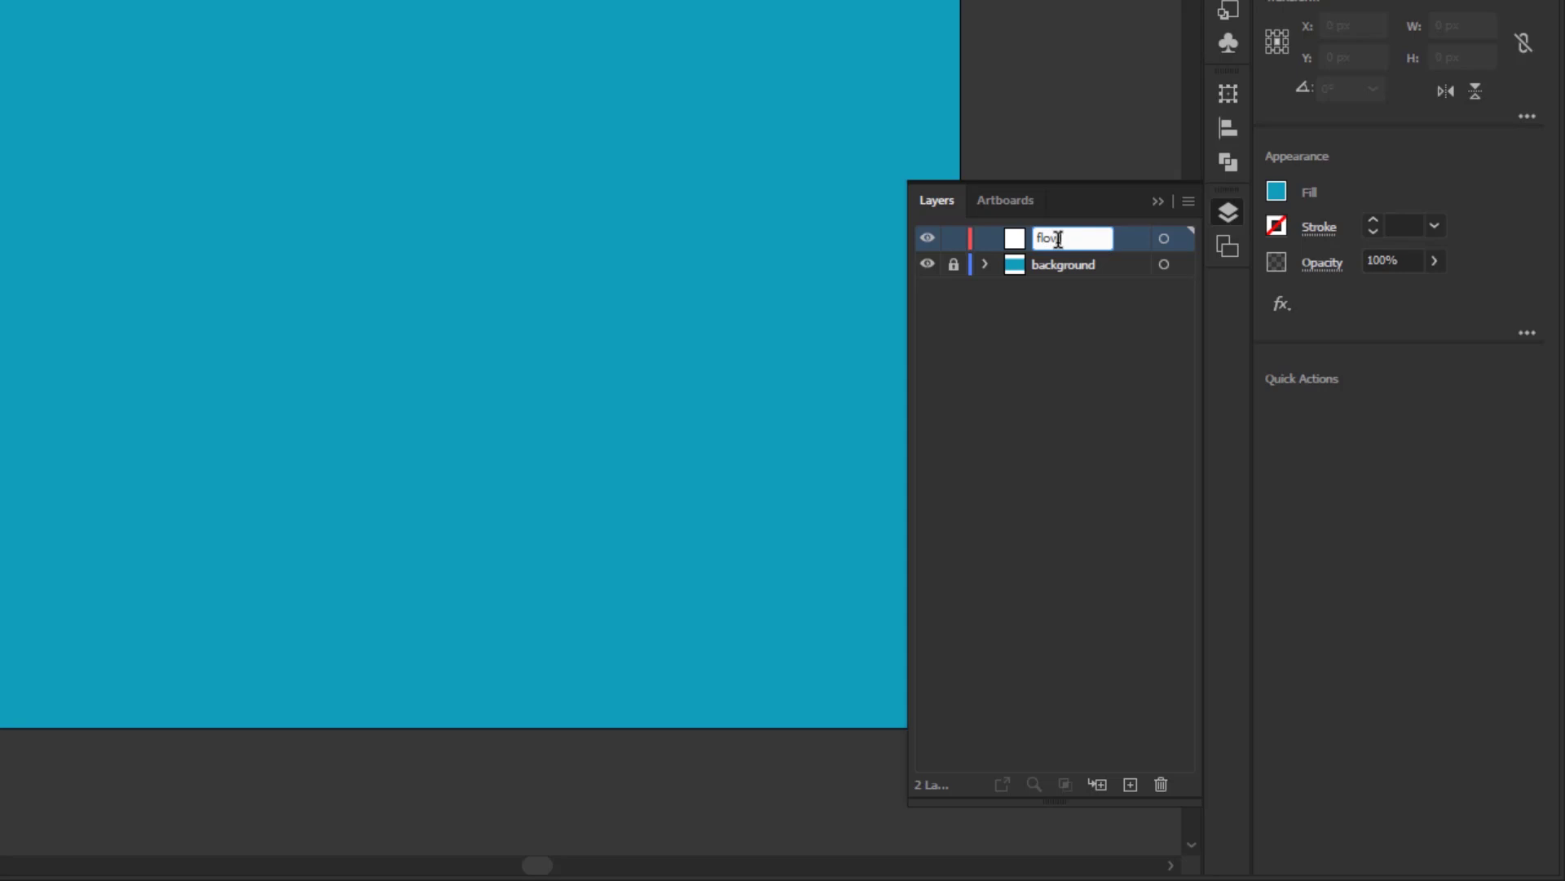
key(Return)
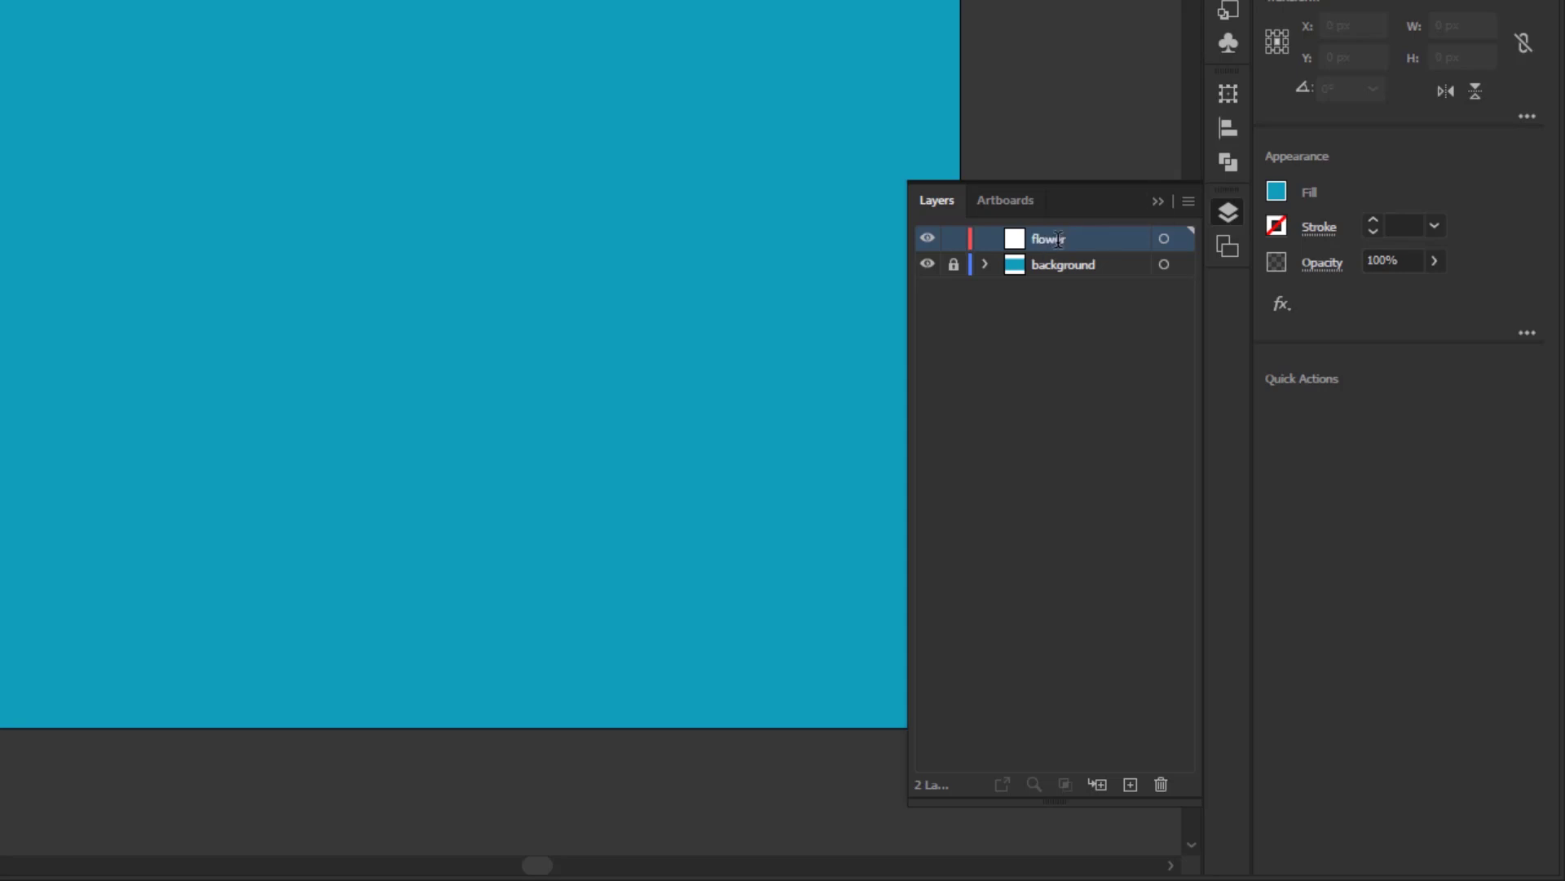
key(F7)
Restore the default white fill and black stroke and draw a circle about 513 px in diameter on the artboard's left half.
key(v)
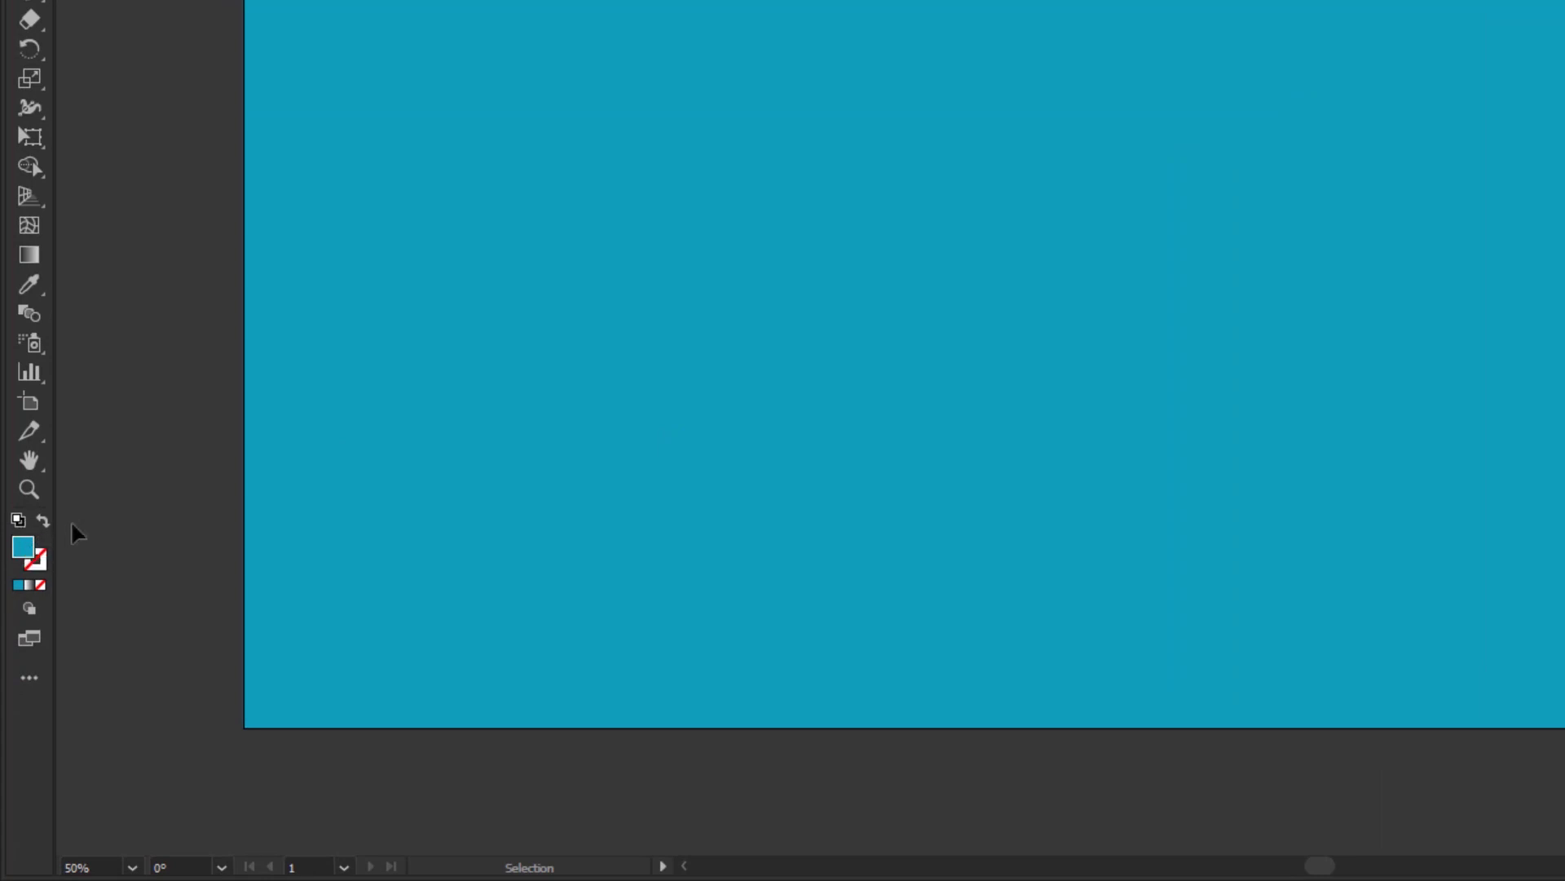
click(18, 520)
click(46, 379)
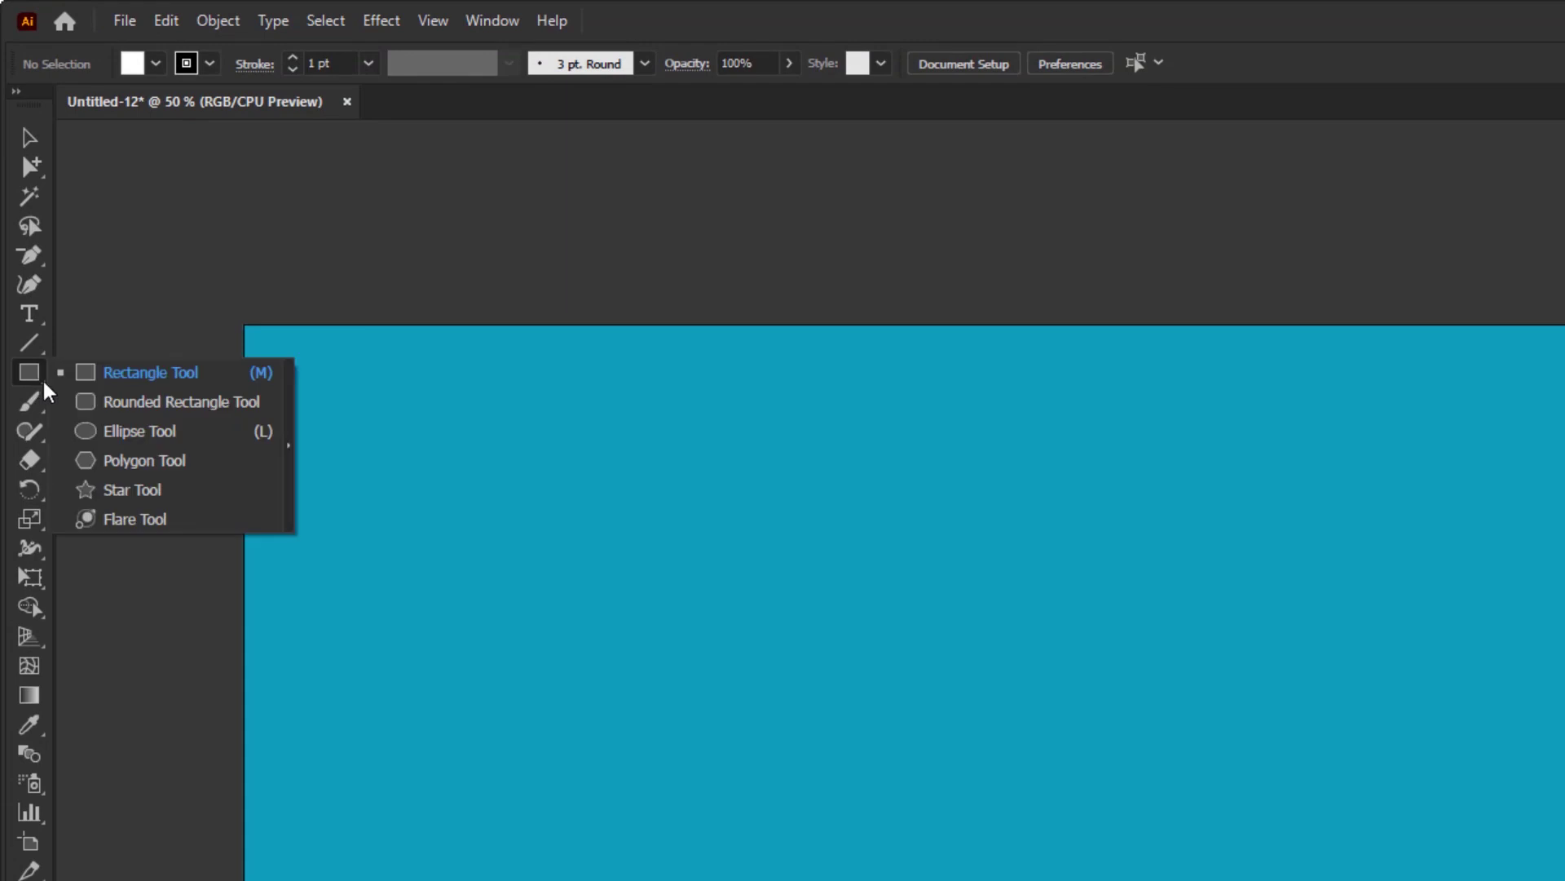
click(184, 431)
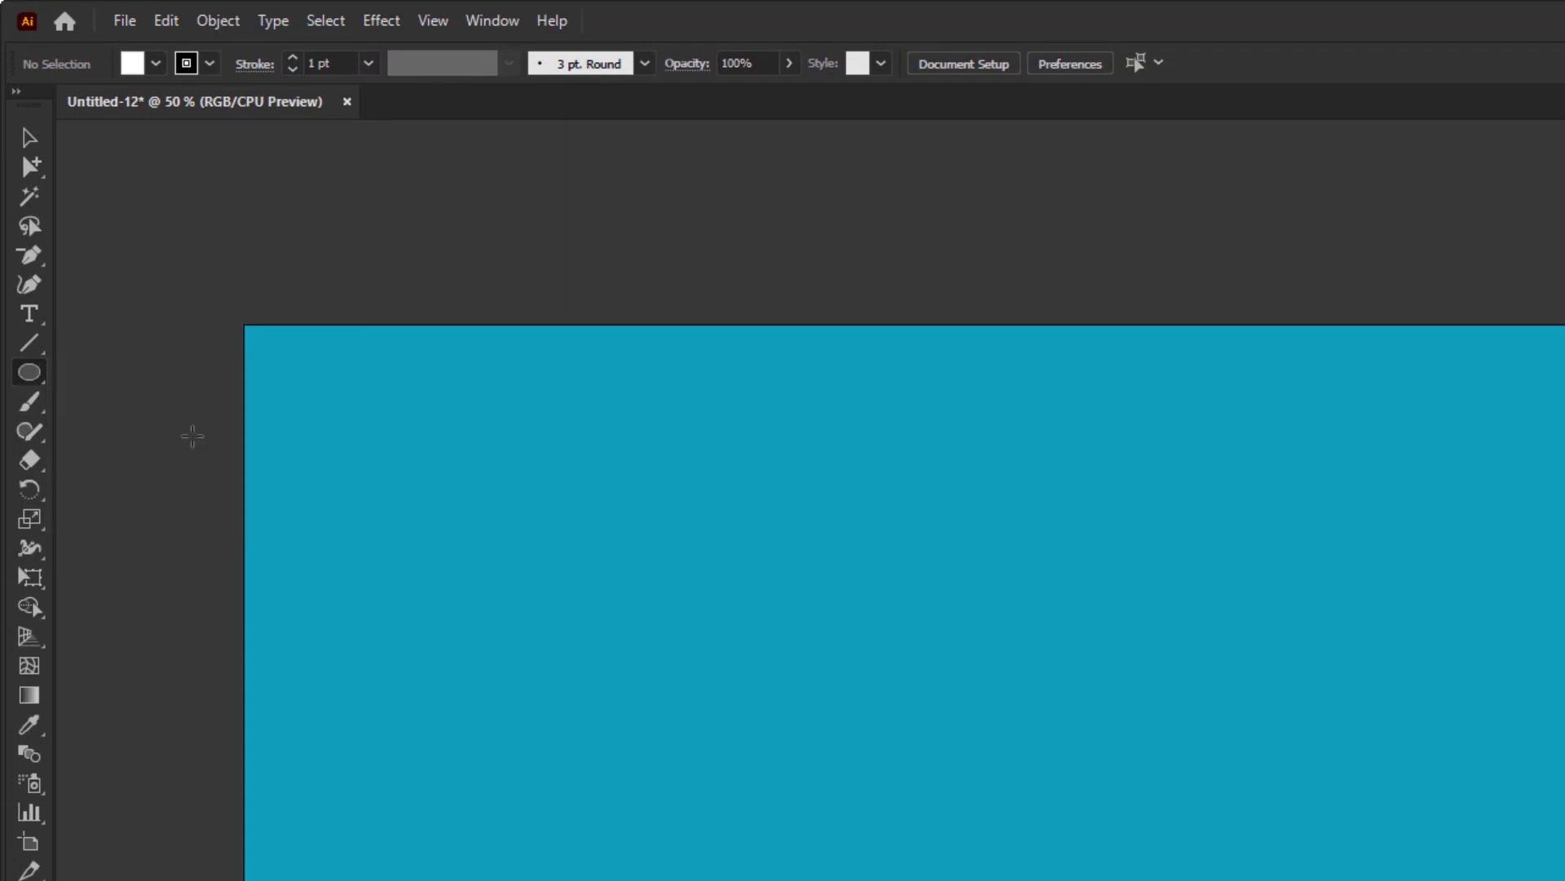
drag(541, 453, 915, 880)
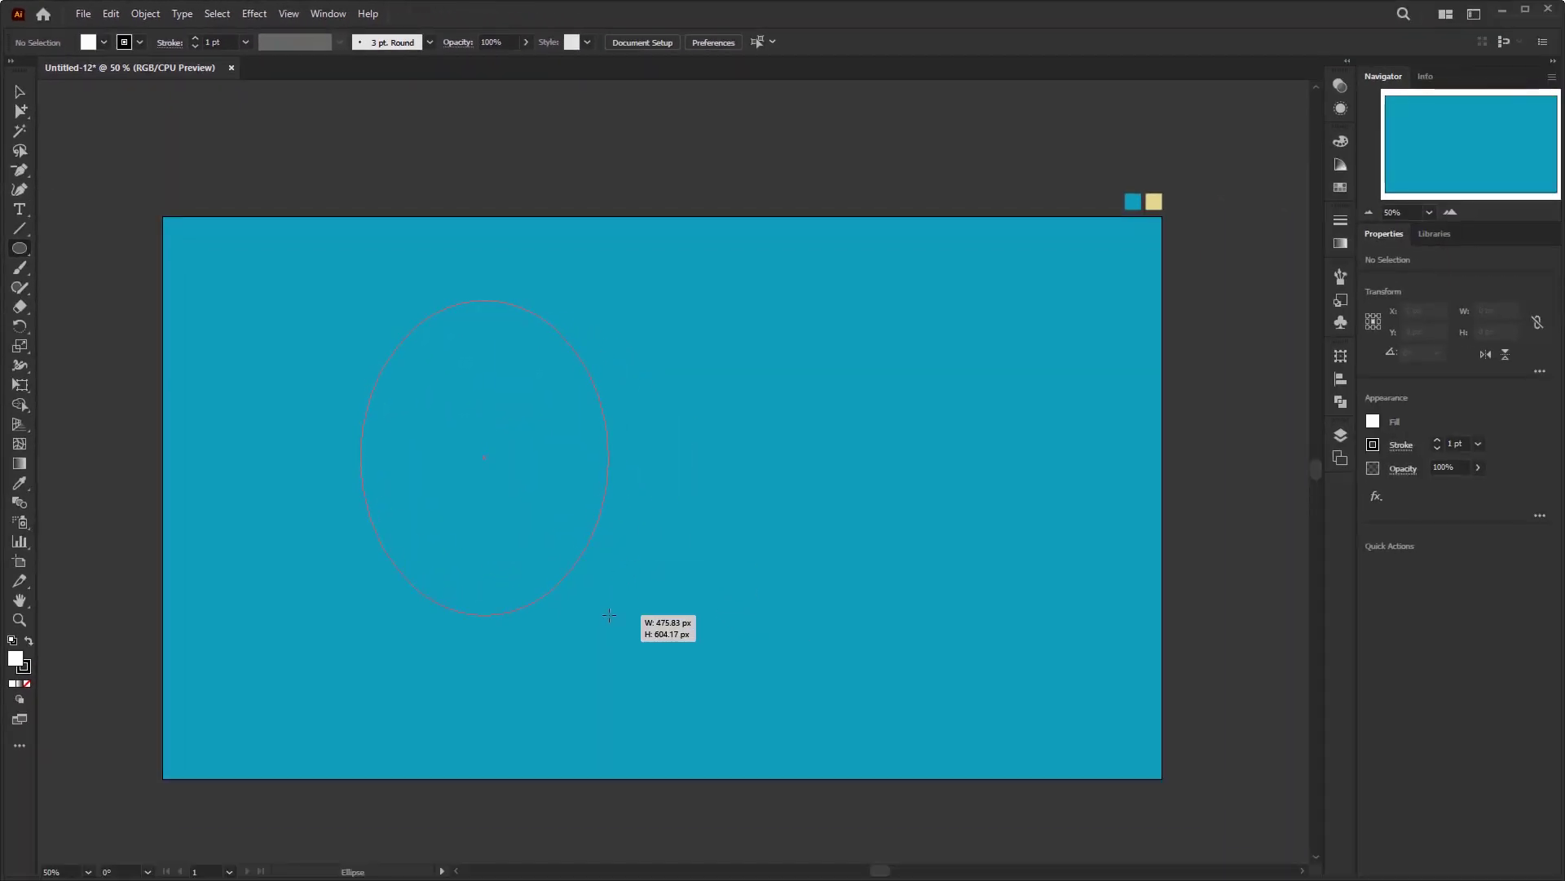
drag(609, 615, 628, 555)
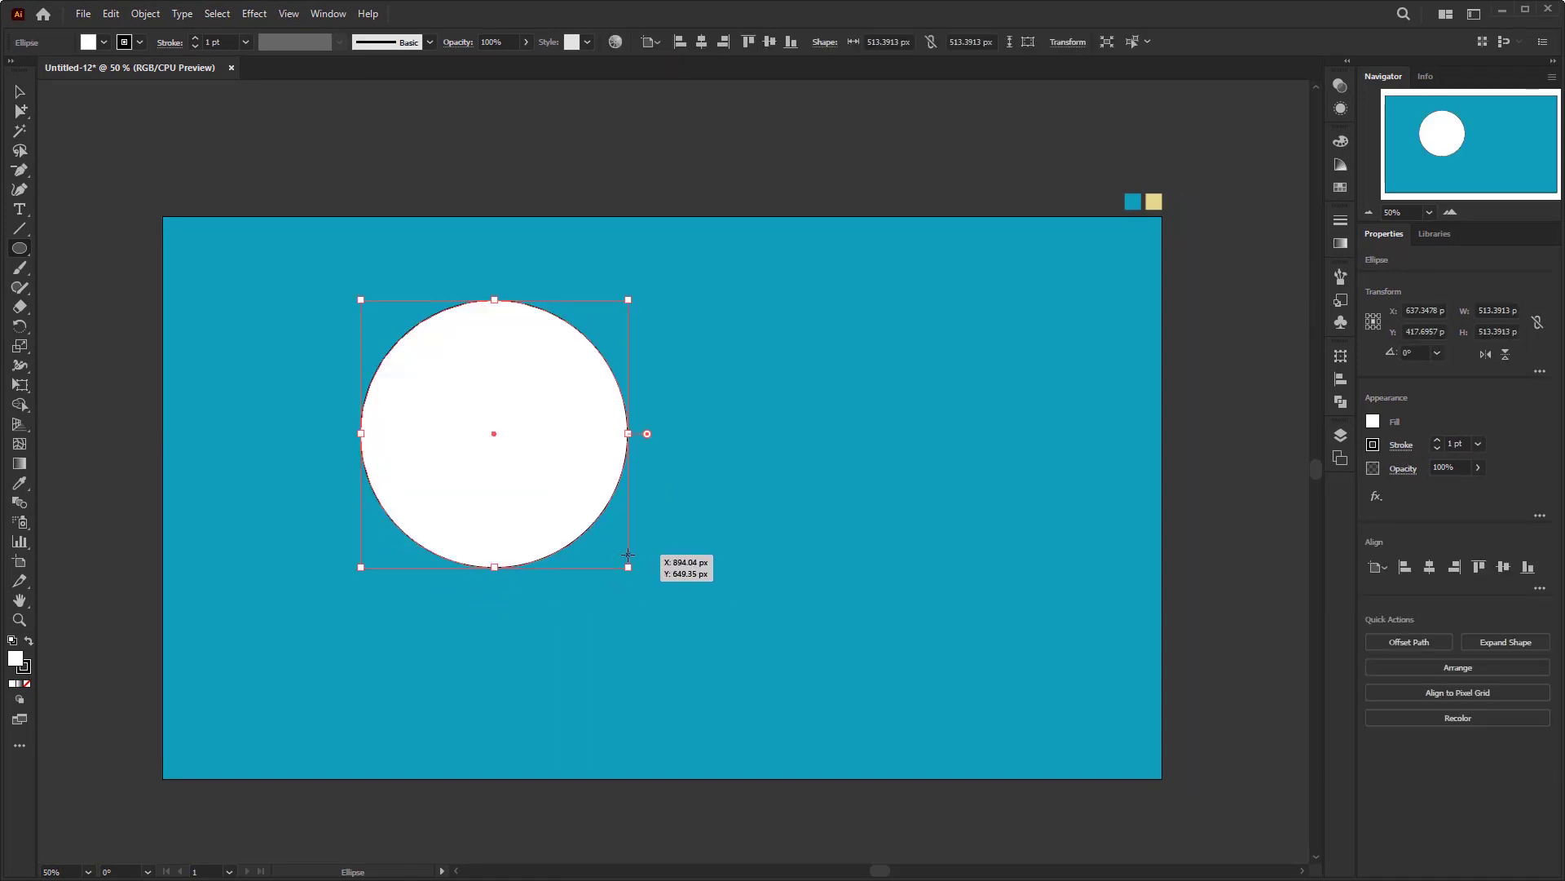
Duplicate the circle about 323 px horizontally to the right so the two overlap, and select both circles.
click(19, 92)
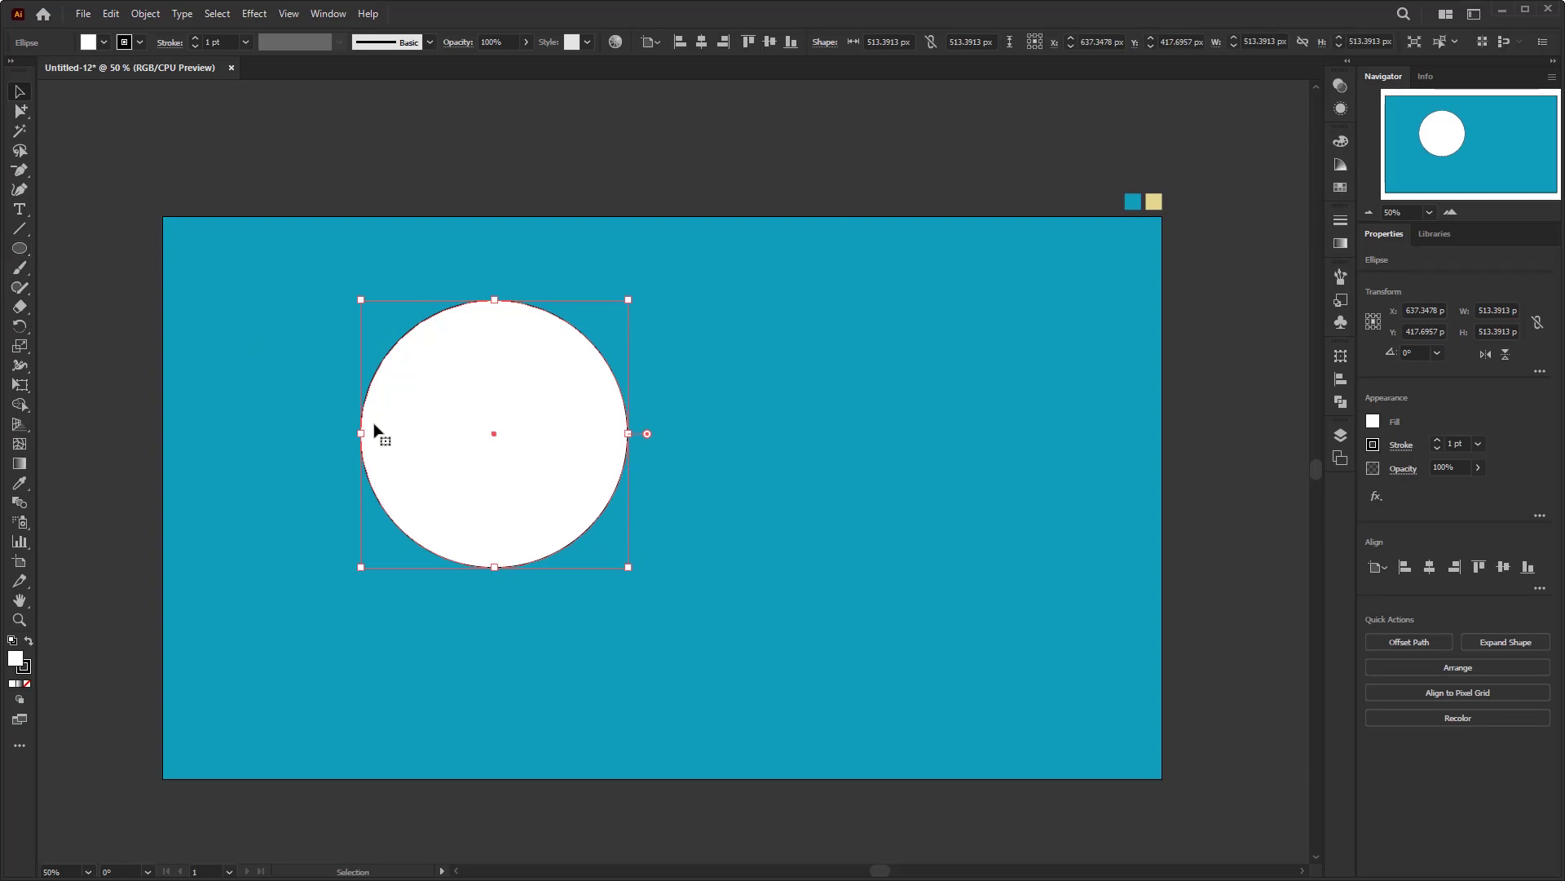
drag(427, 442, 594, 446)
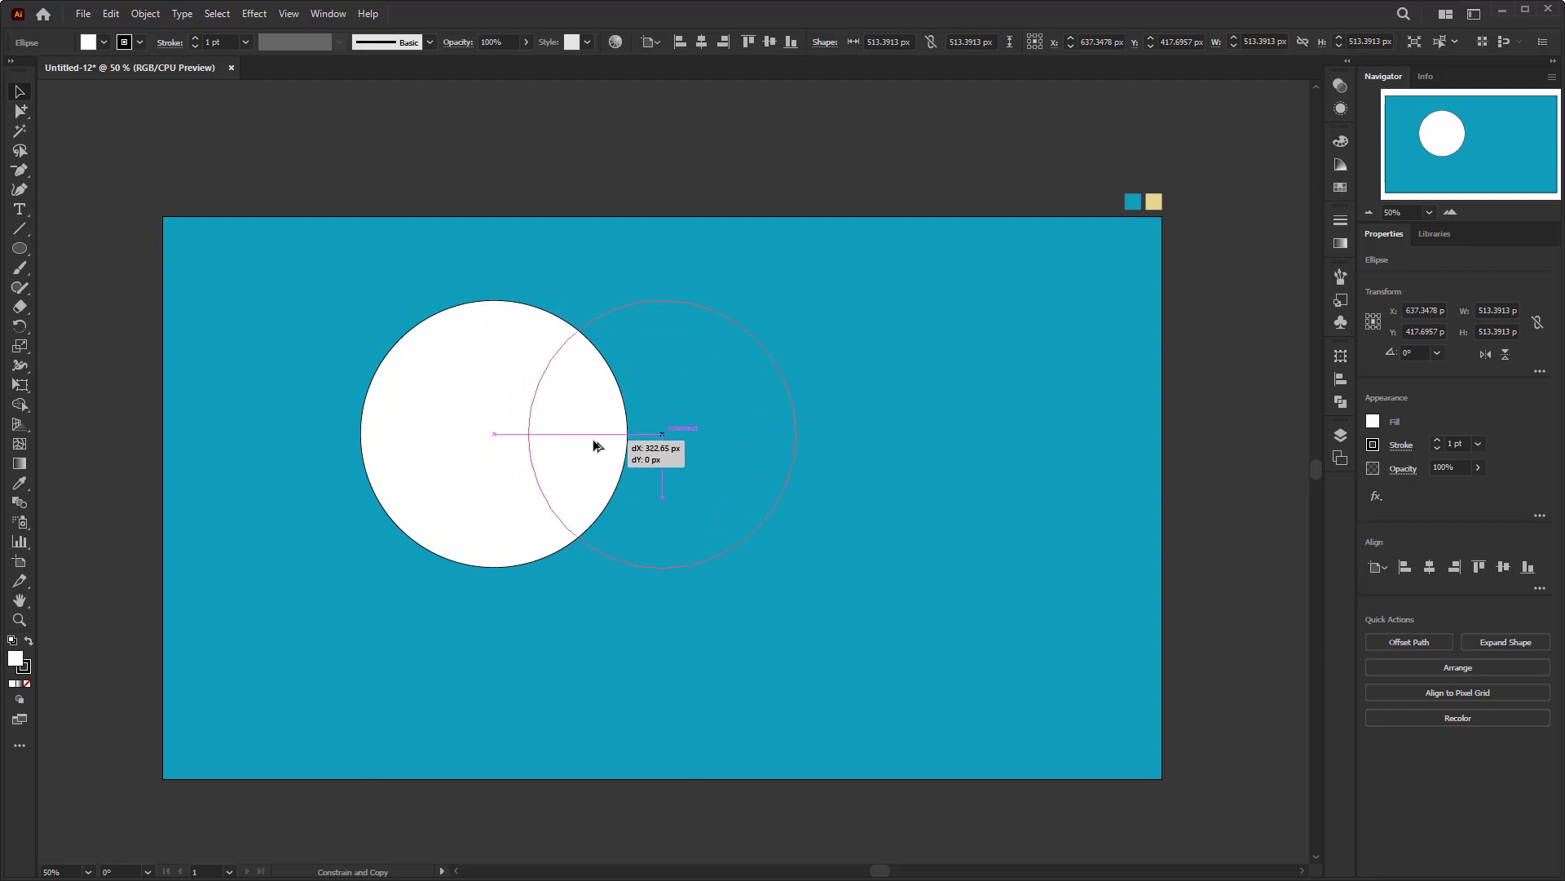
drag(598, 445, 598, 441)
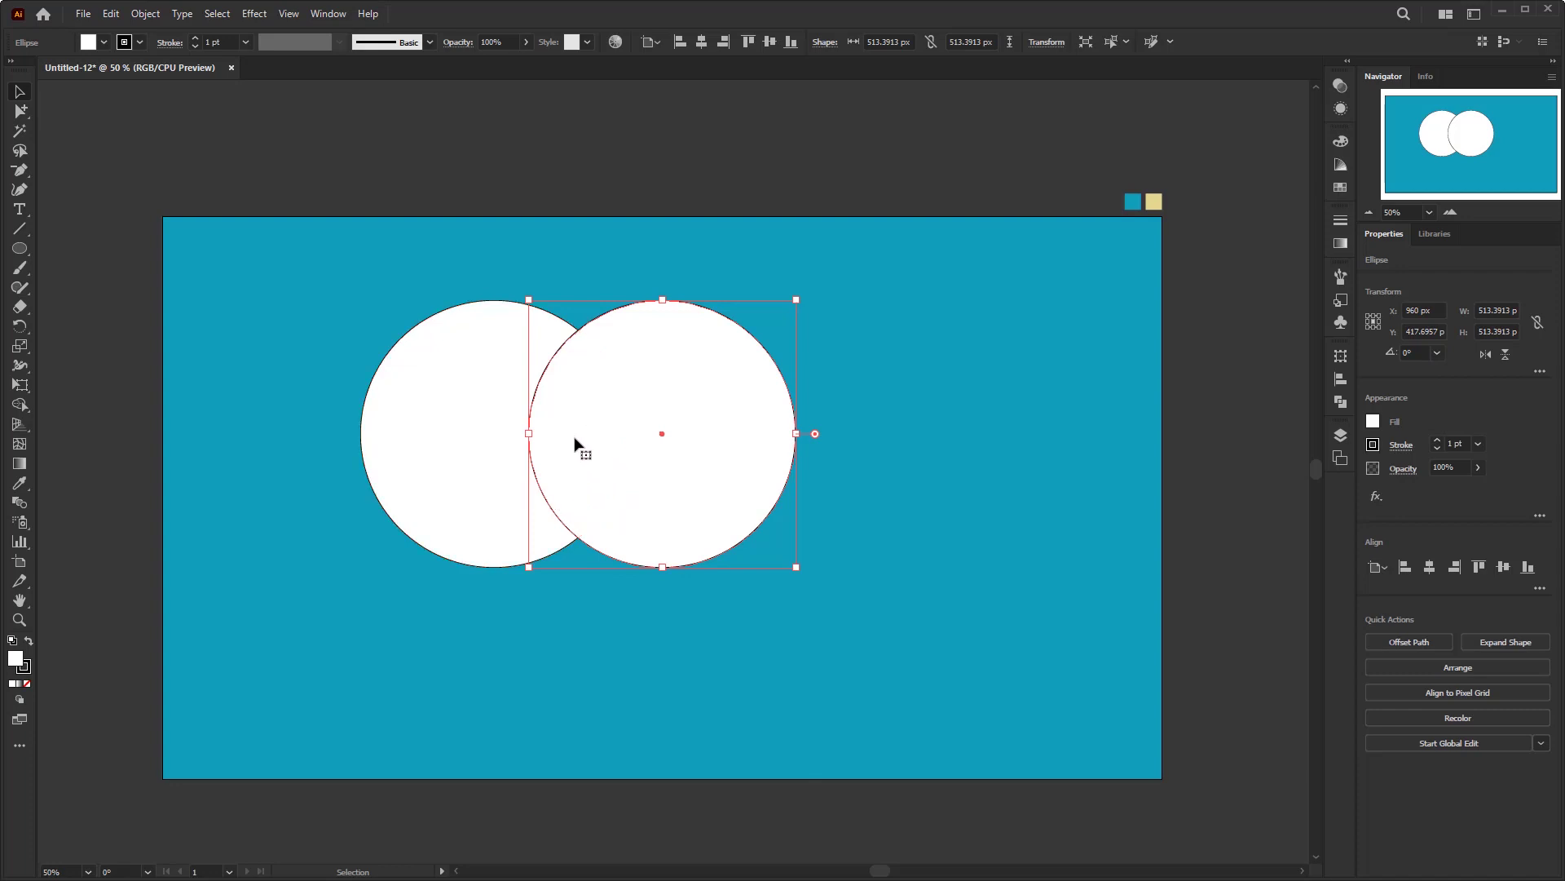
drag(445, 264, 648, 445)
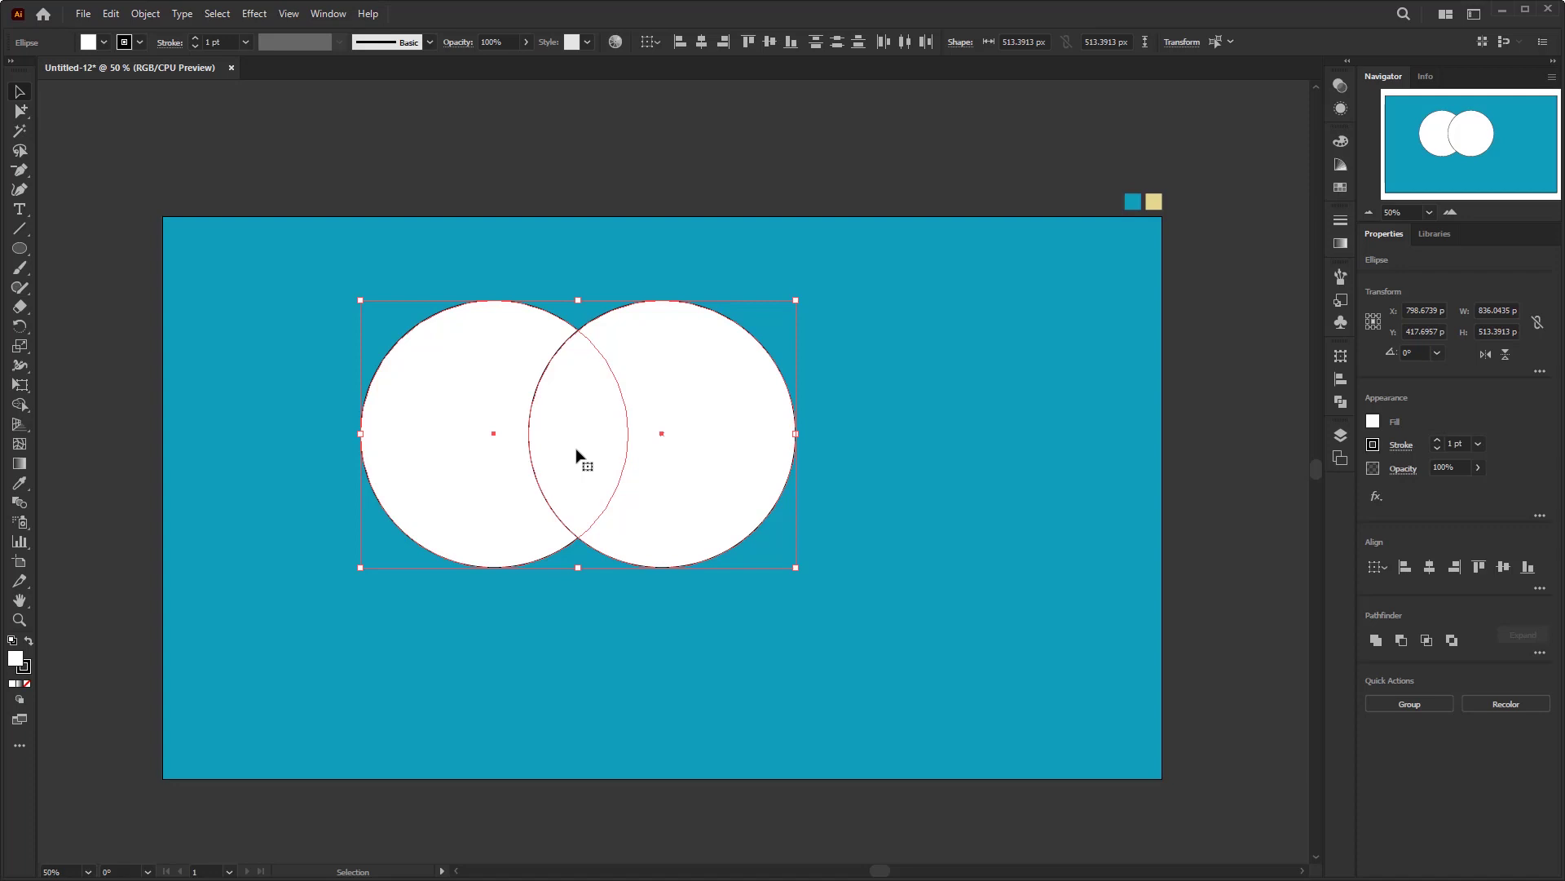
Shift both circles toward the artboard's middle and try to keep only their overlap with Pathfinder Intersect.
drag(578, 443, 710, 448)
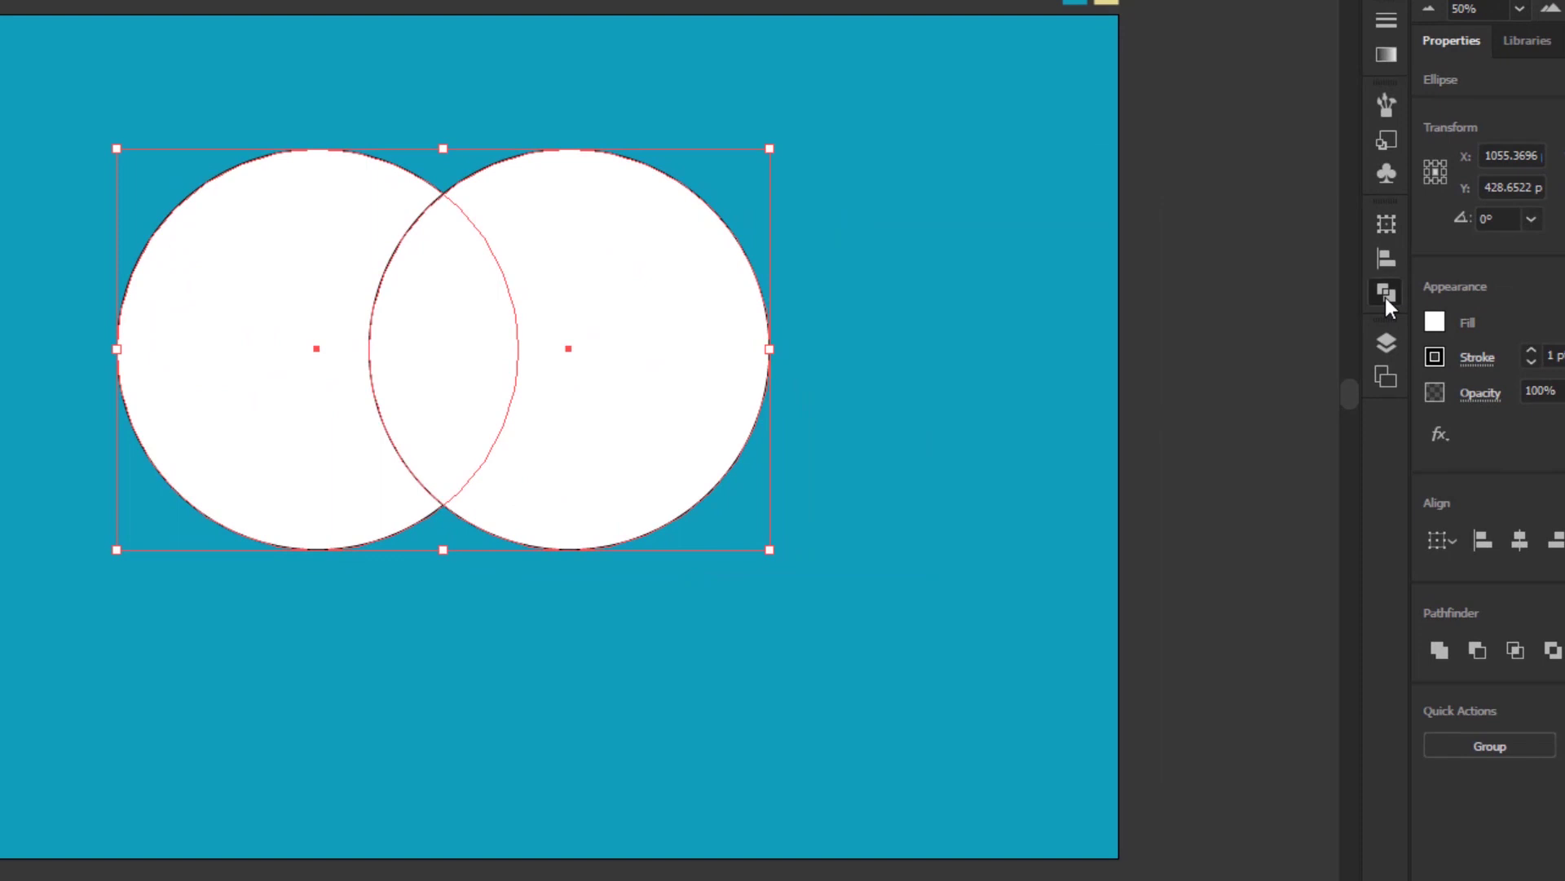
click(1386, 295)
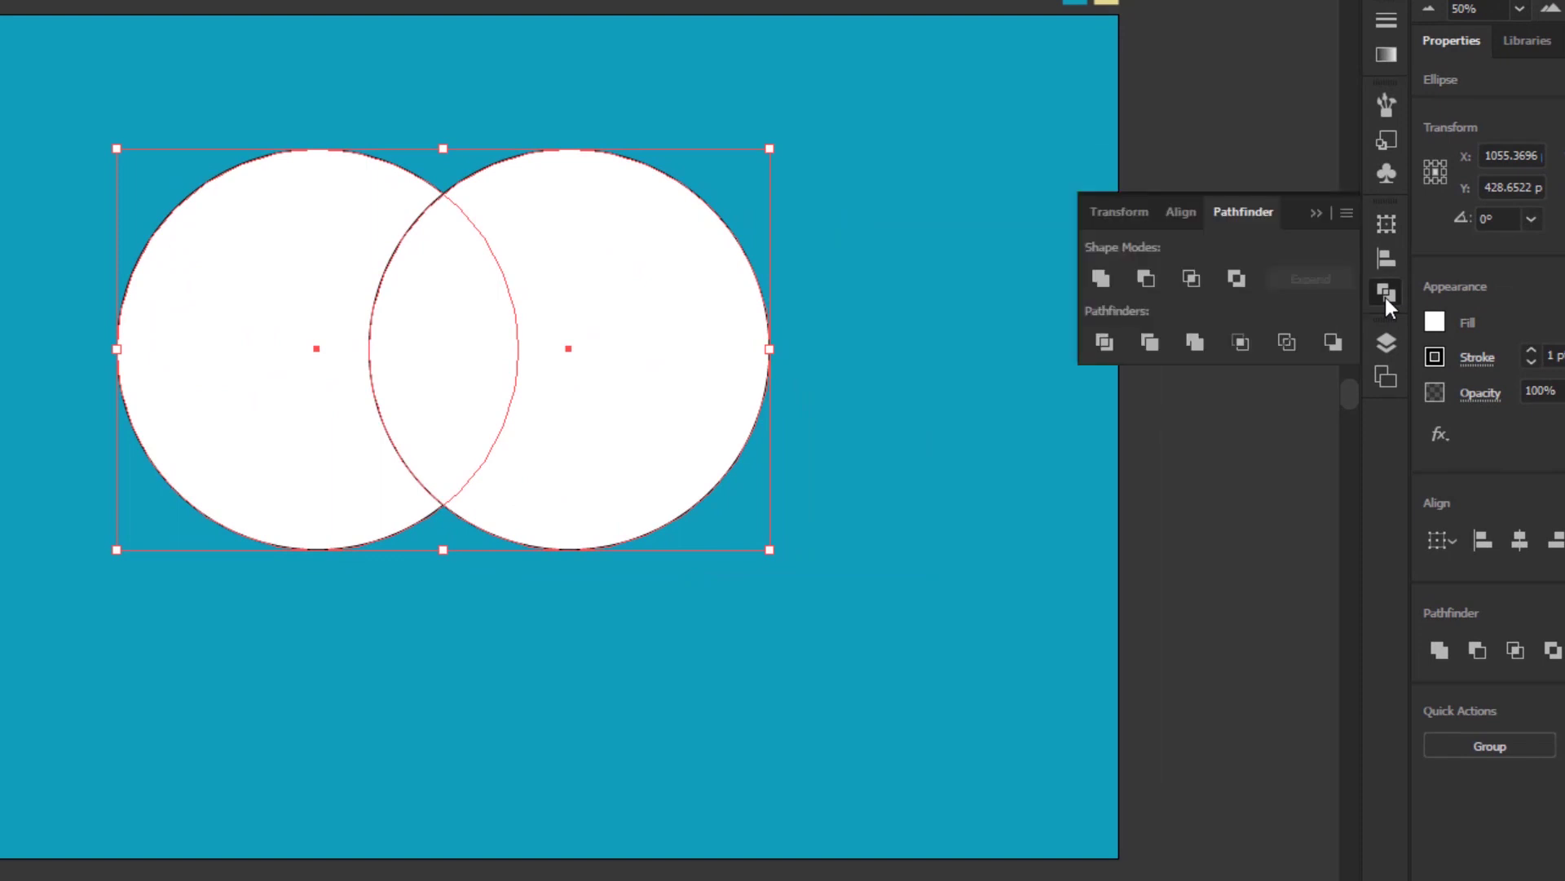
click(1192, 278)
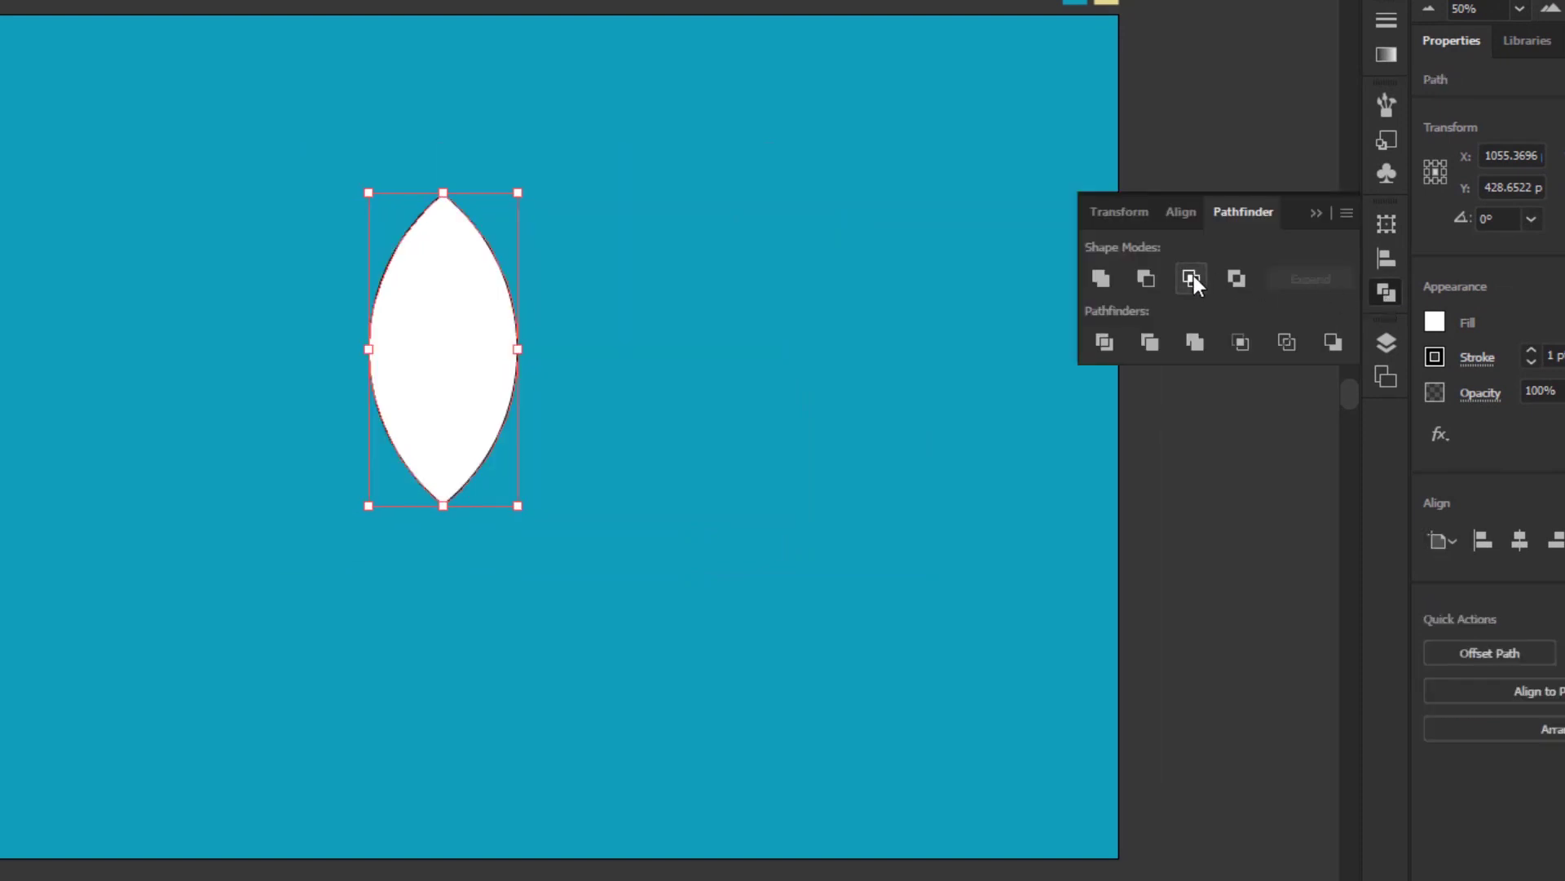
click(1315, 214)
key(ctrl+z)
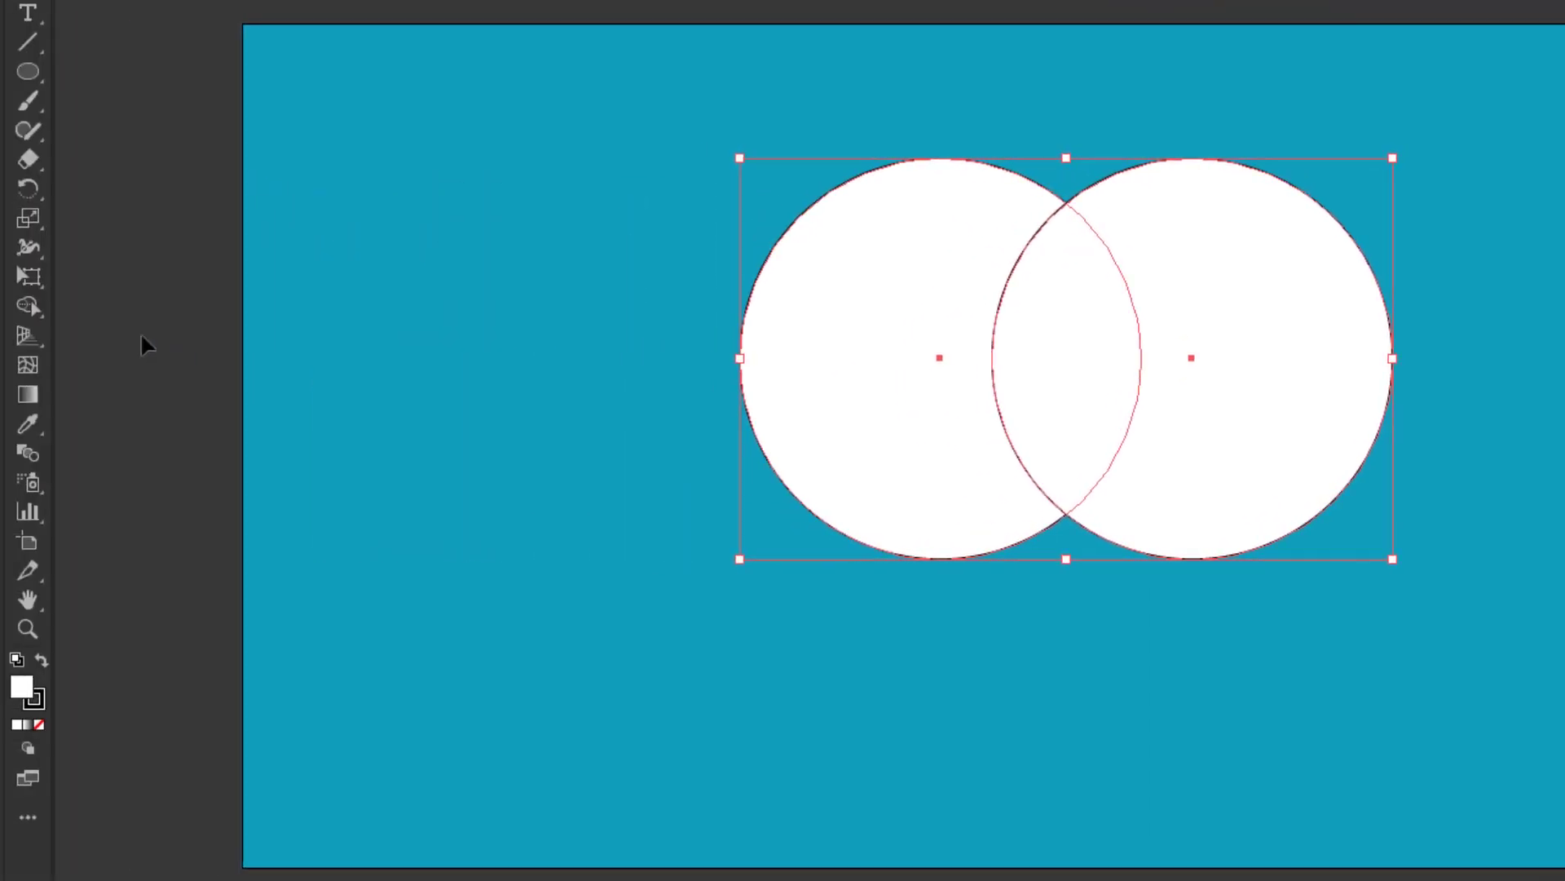
Delete the two outer crescents of the overlapping circles with the Shape Builder tool, keeping only the petal-shaped overlap.
click(30, 308)
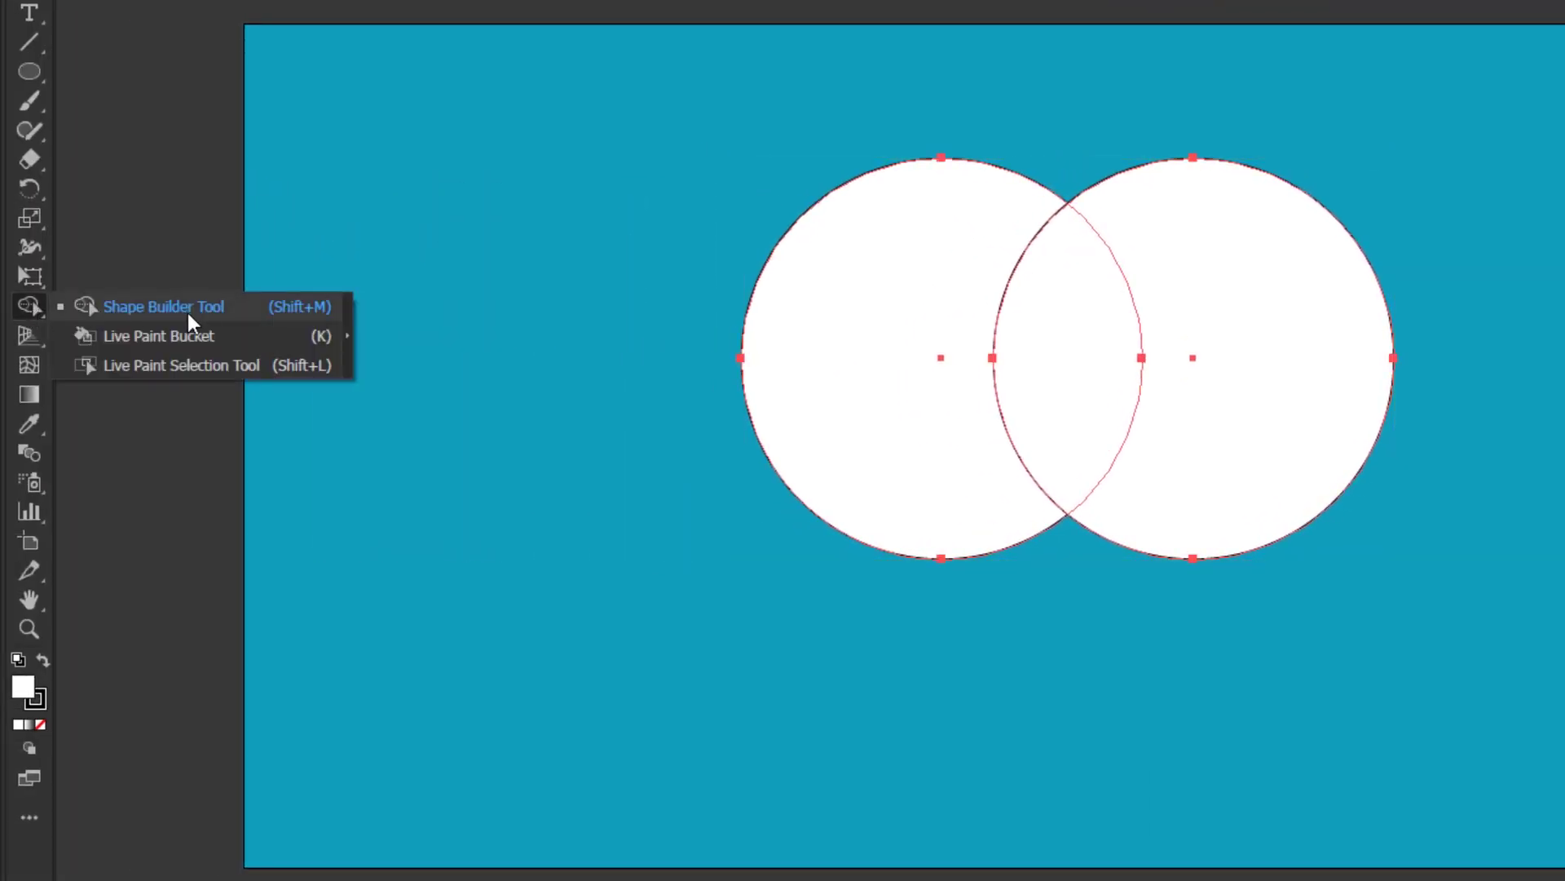
click(30, 303)
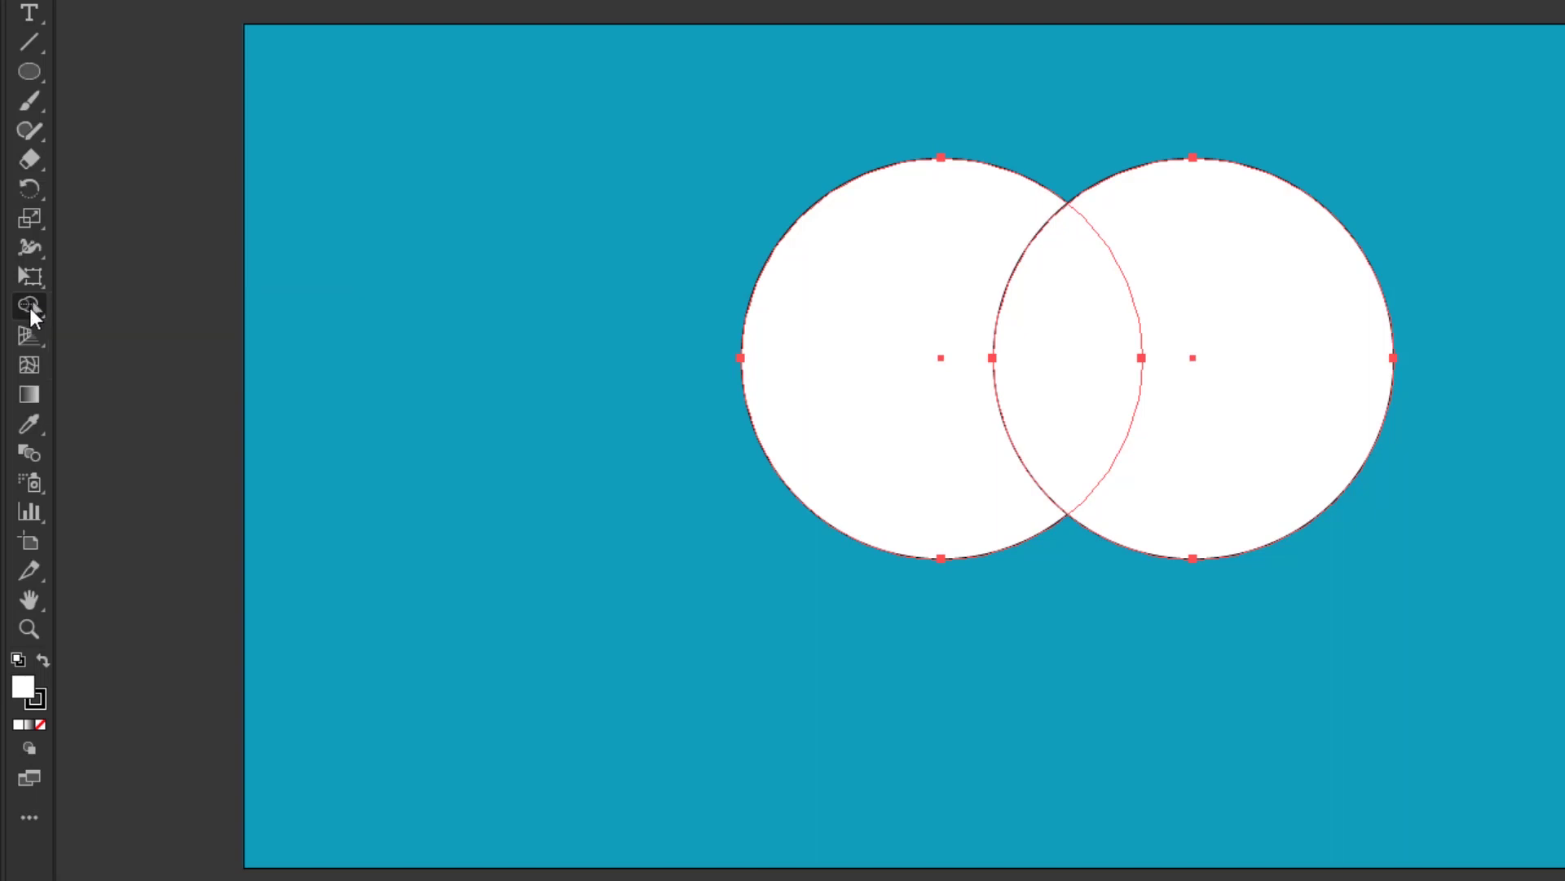
click(27, 305)
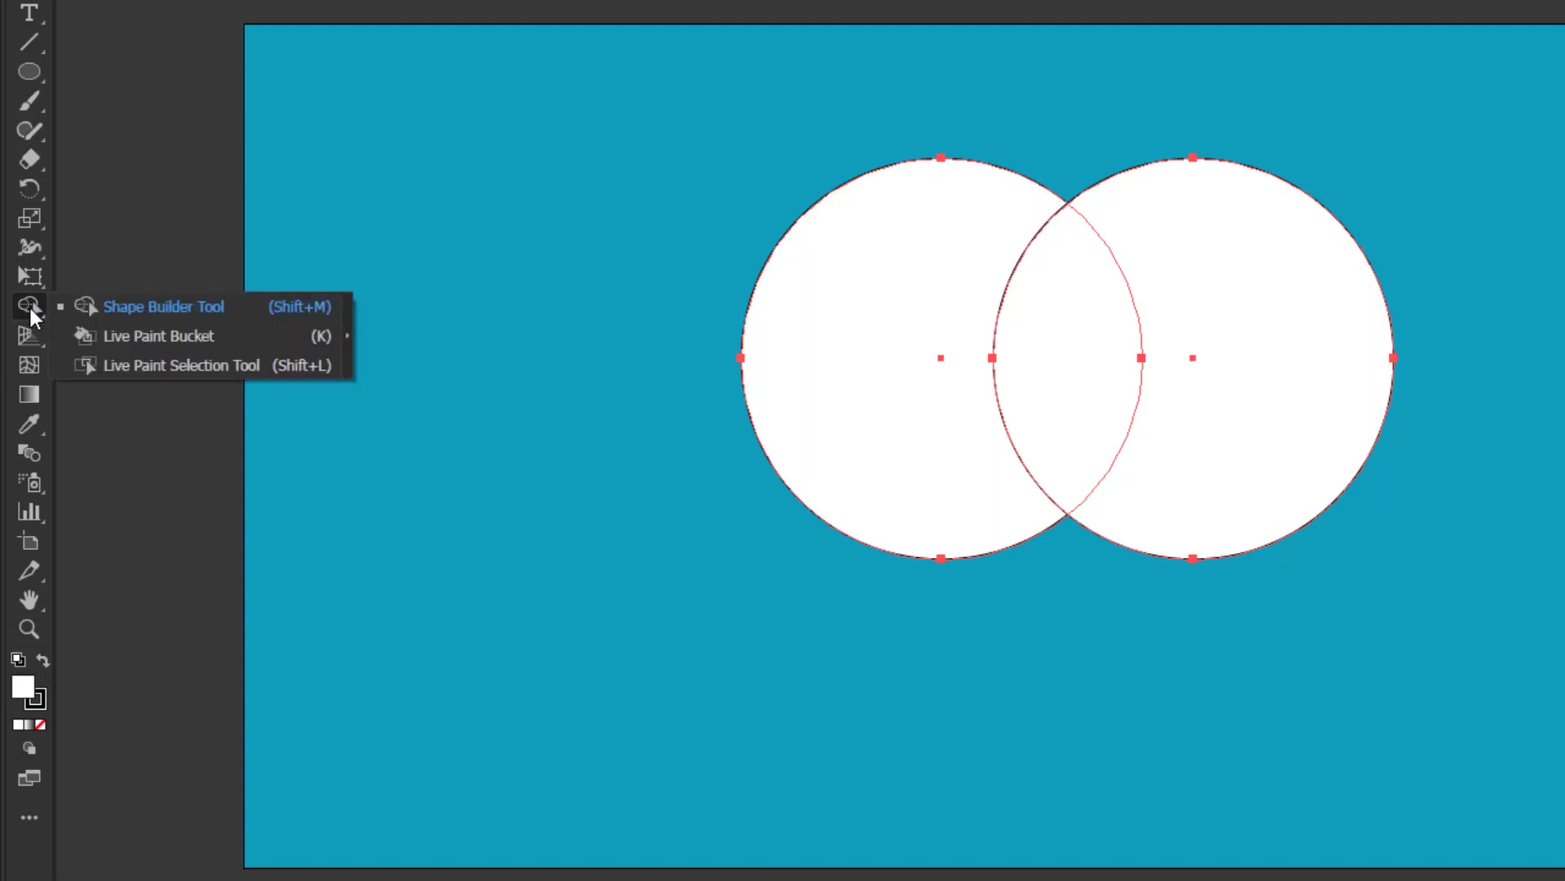
click(222, 306)
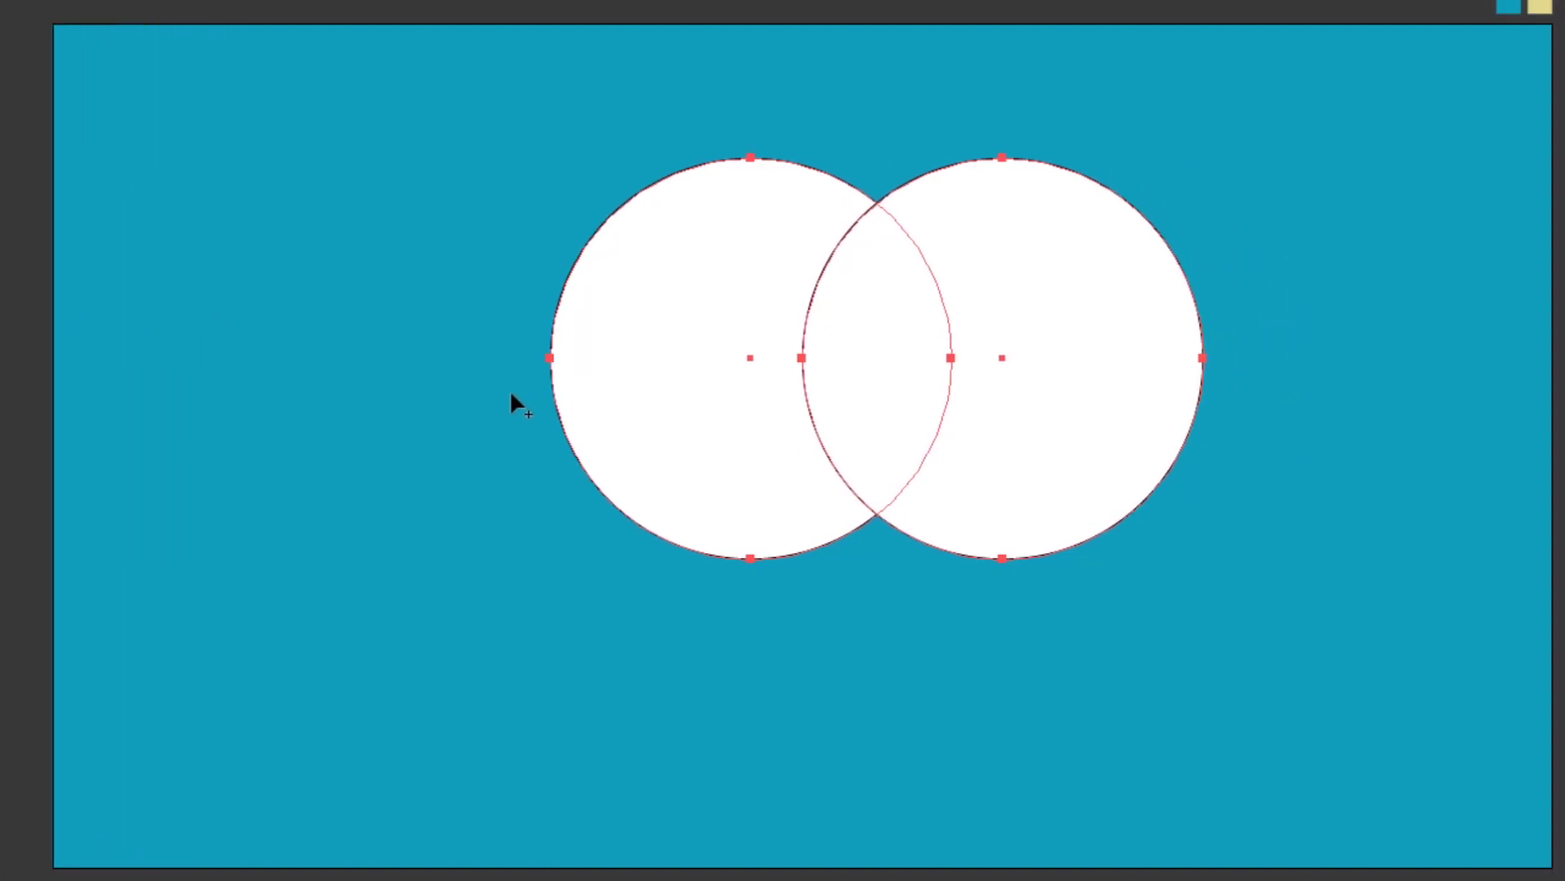
drag(469, 330, 1059, 341)
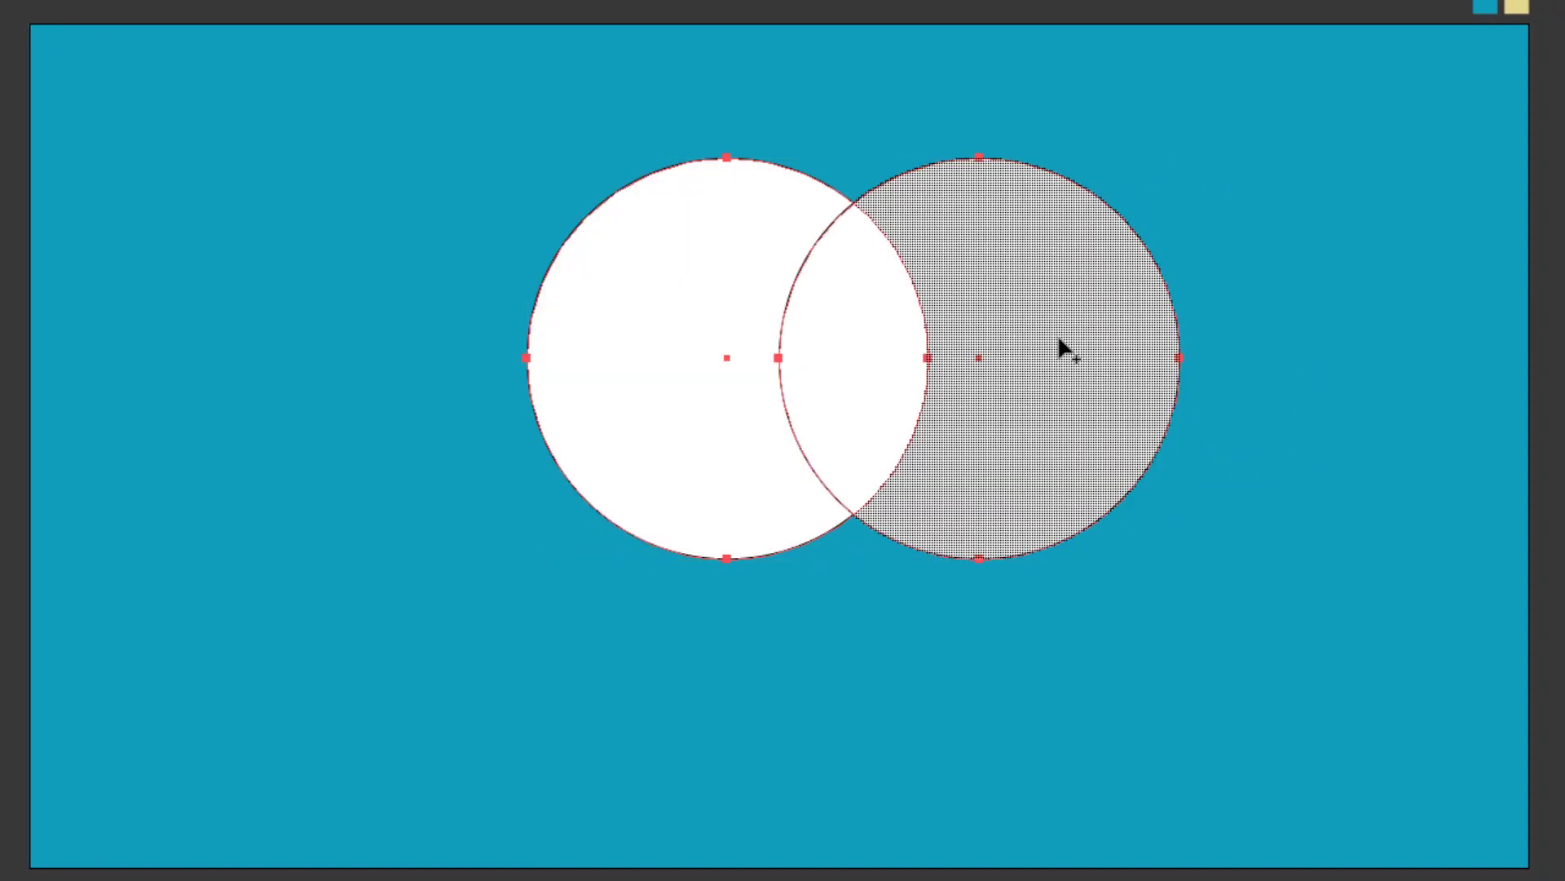
alt+click(1022, 296)
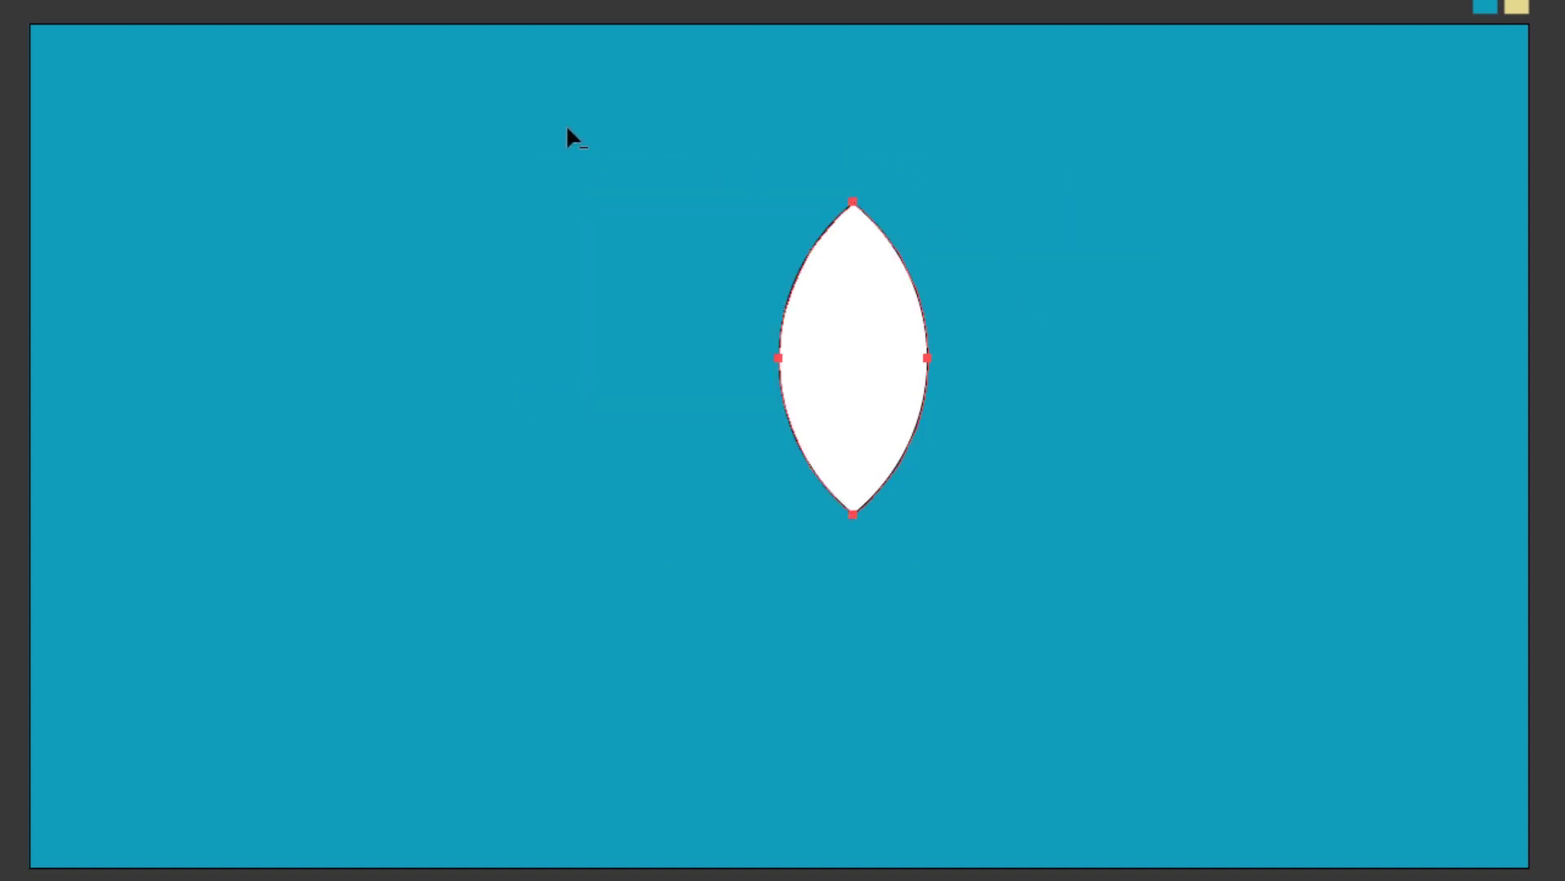
Move the petal to the upper middle of the artboard, at about X 940 px, Y 340 px.
key(v)
drag(893, 406, 808, 336)
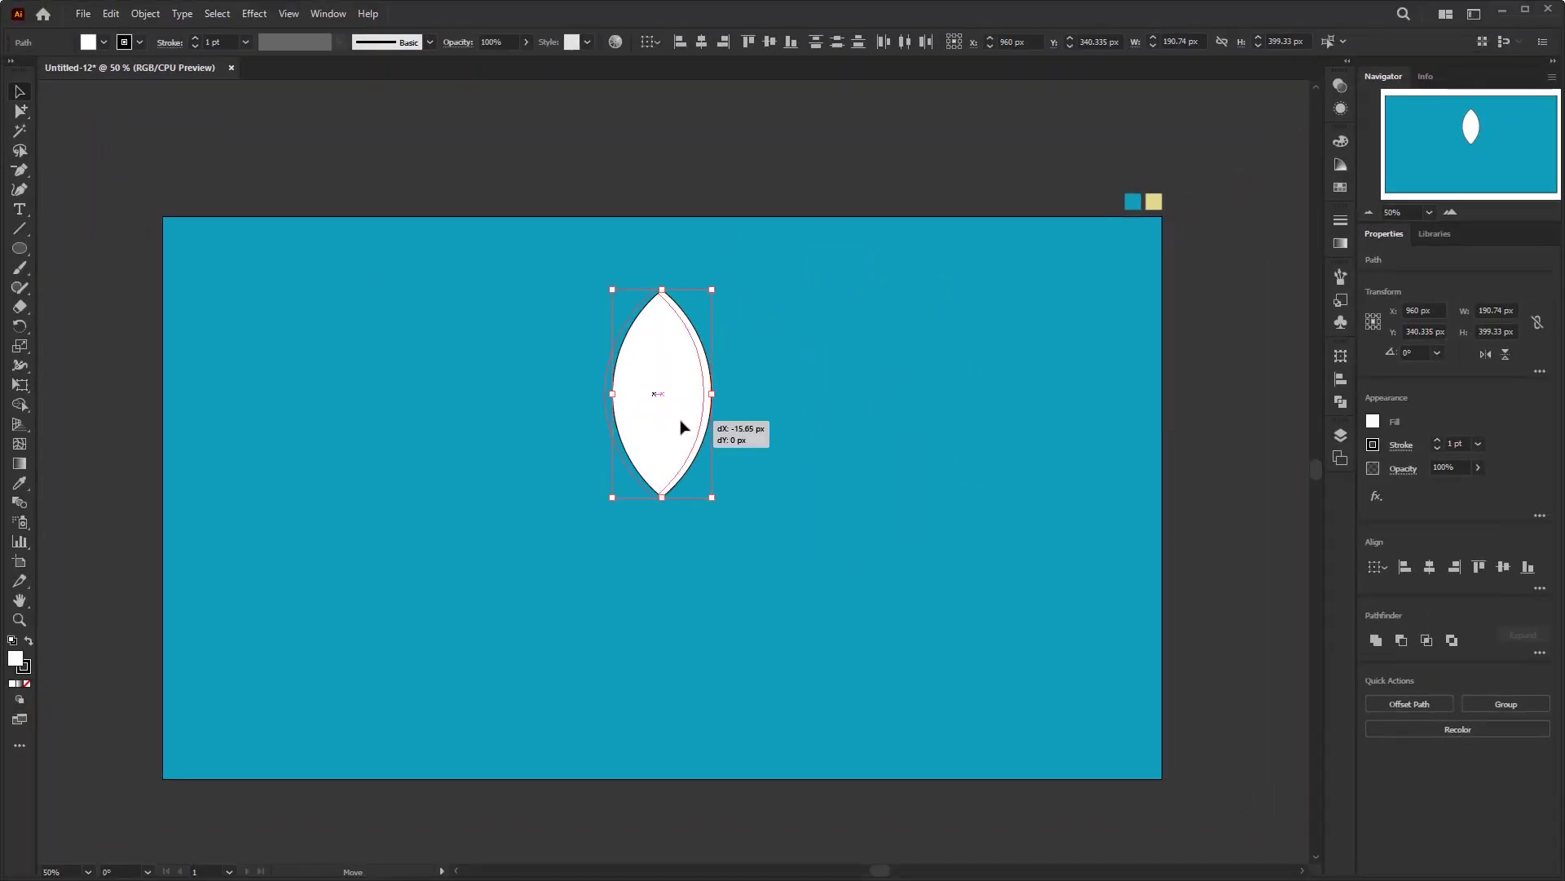
drag(682, 426, 692, 426)
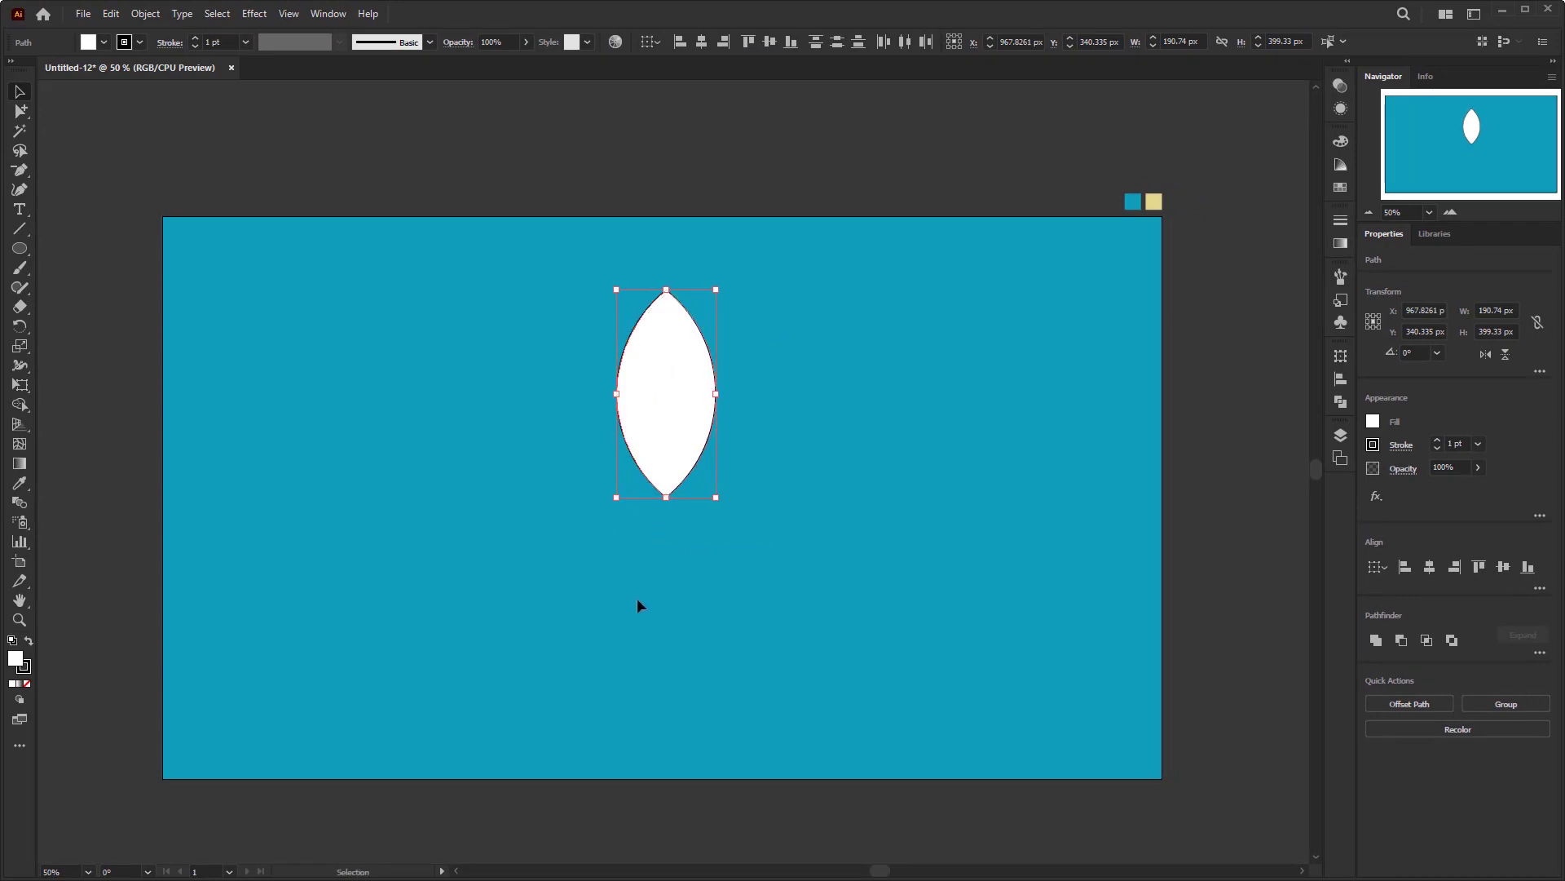
click(676, 514)
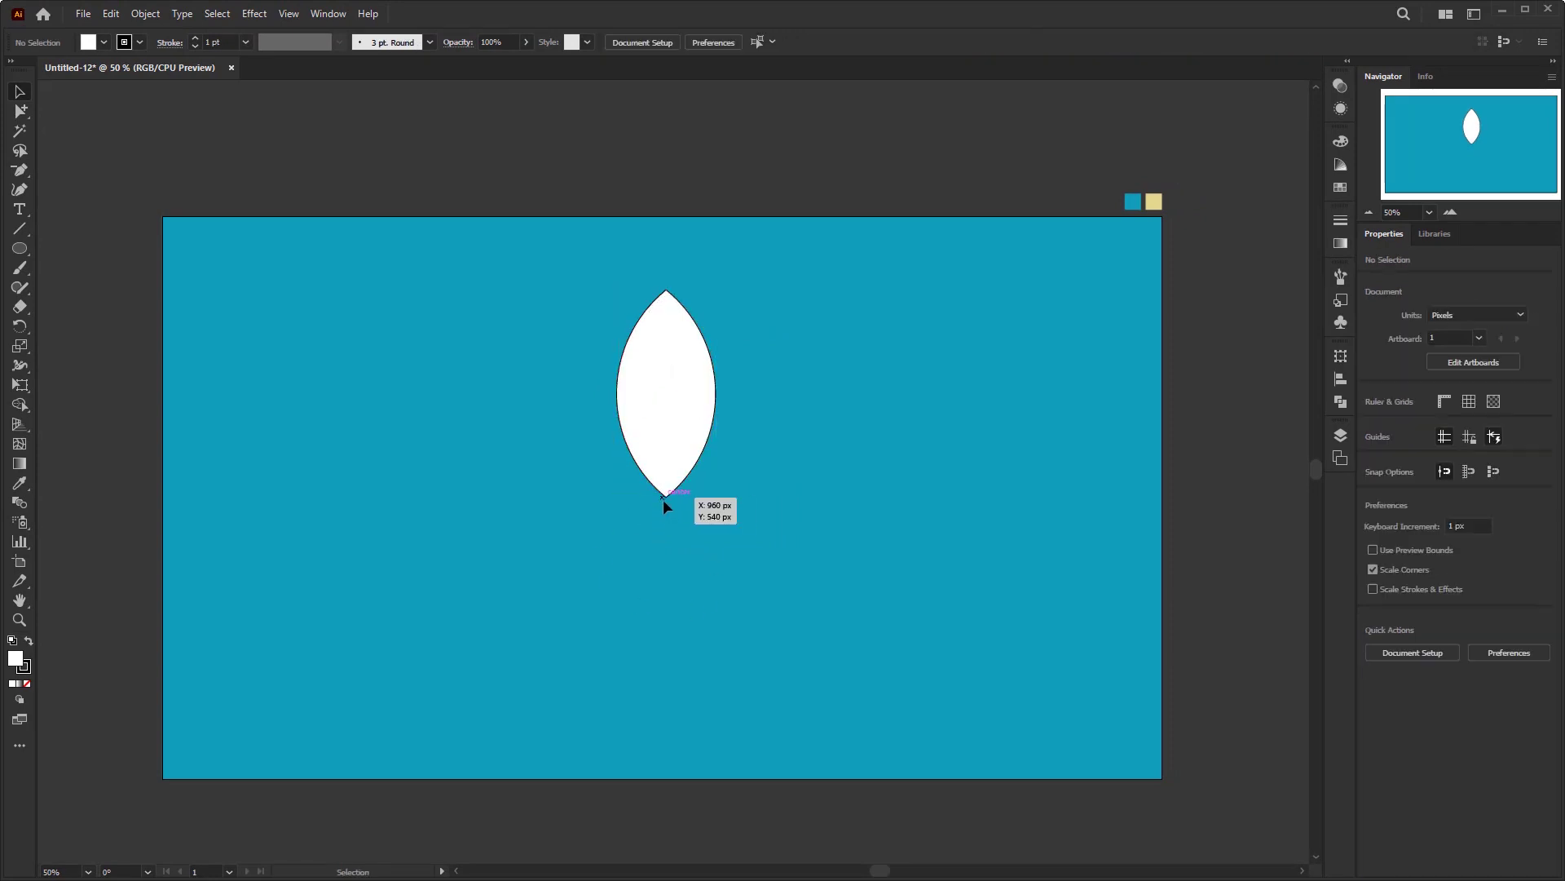
drag(668, 429, 660, 422)
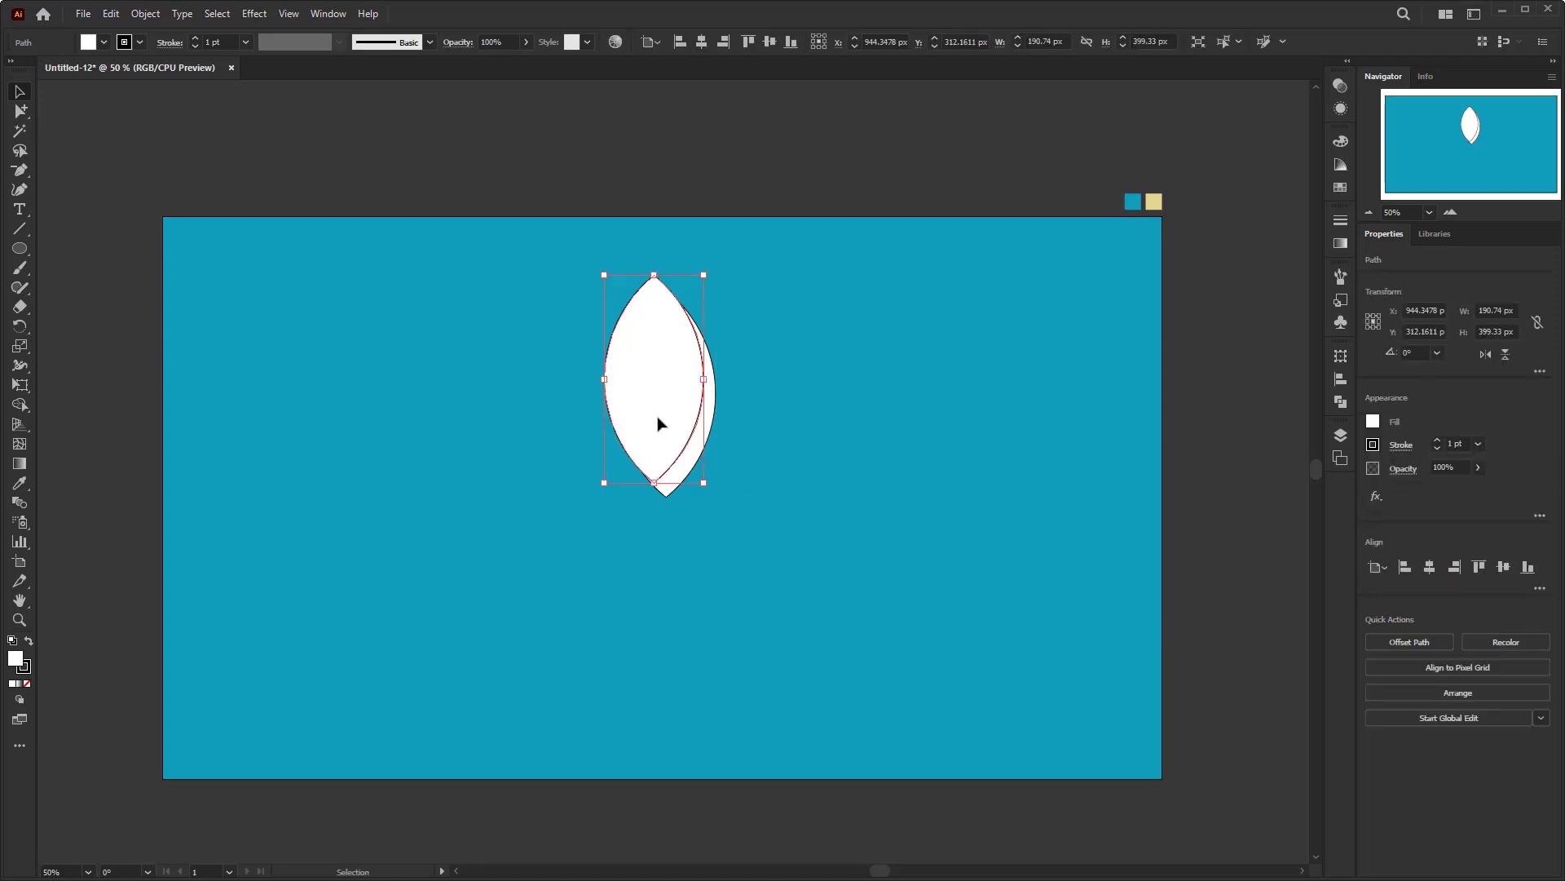
key(ctrl+z)
drag(657, 423, 646, 430)
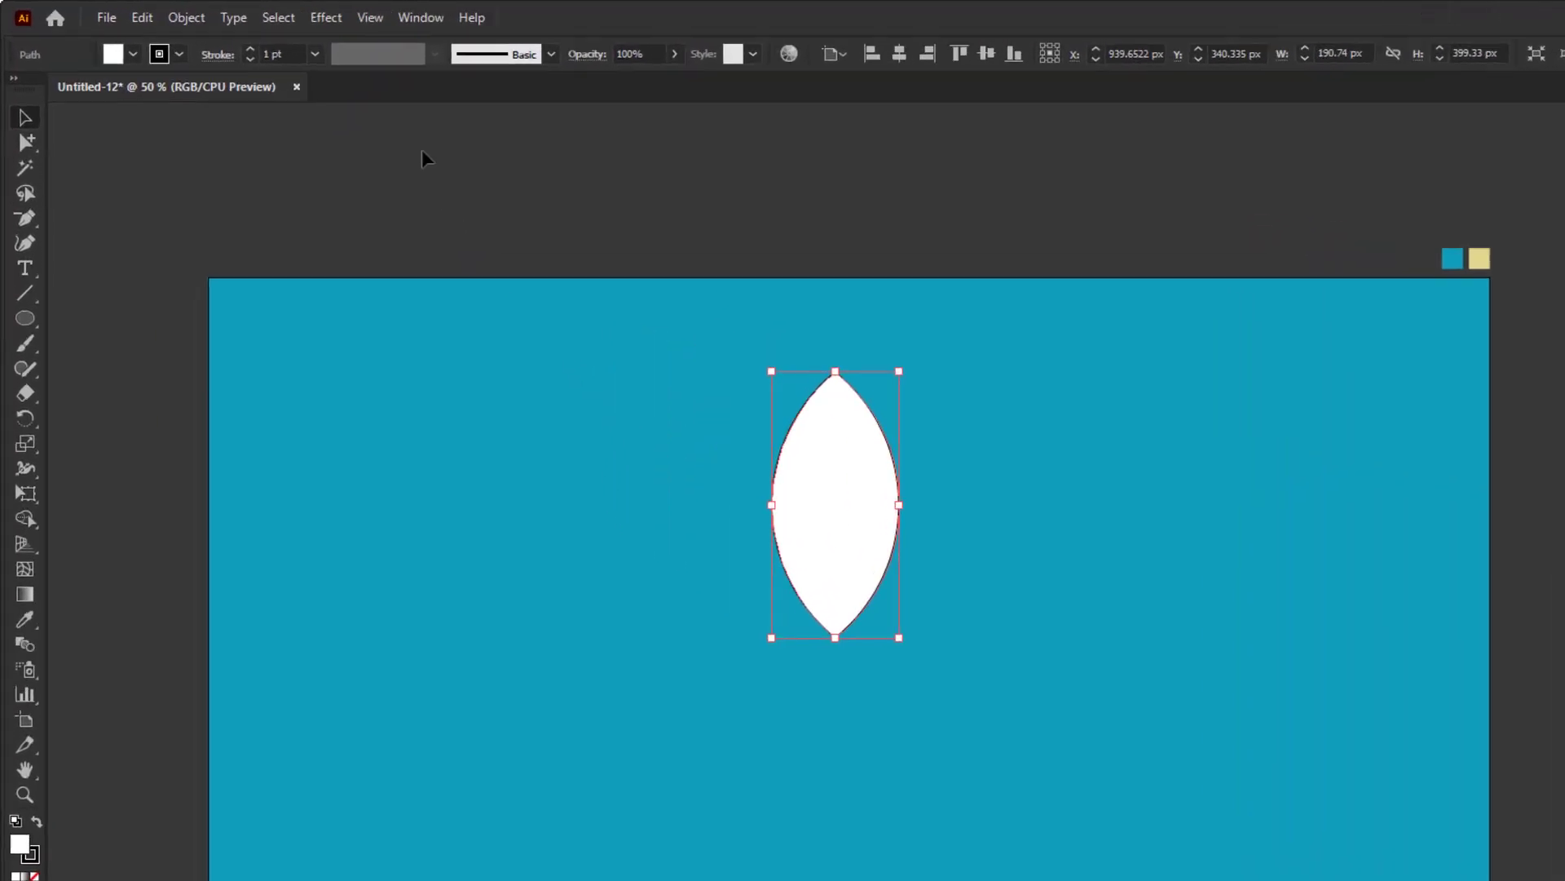
Try a Transform effect on the petal with a 30° rotation about its lower tip and 11 copies.
click(310, 16)
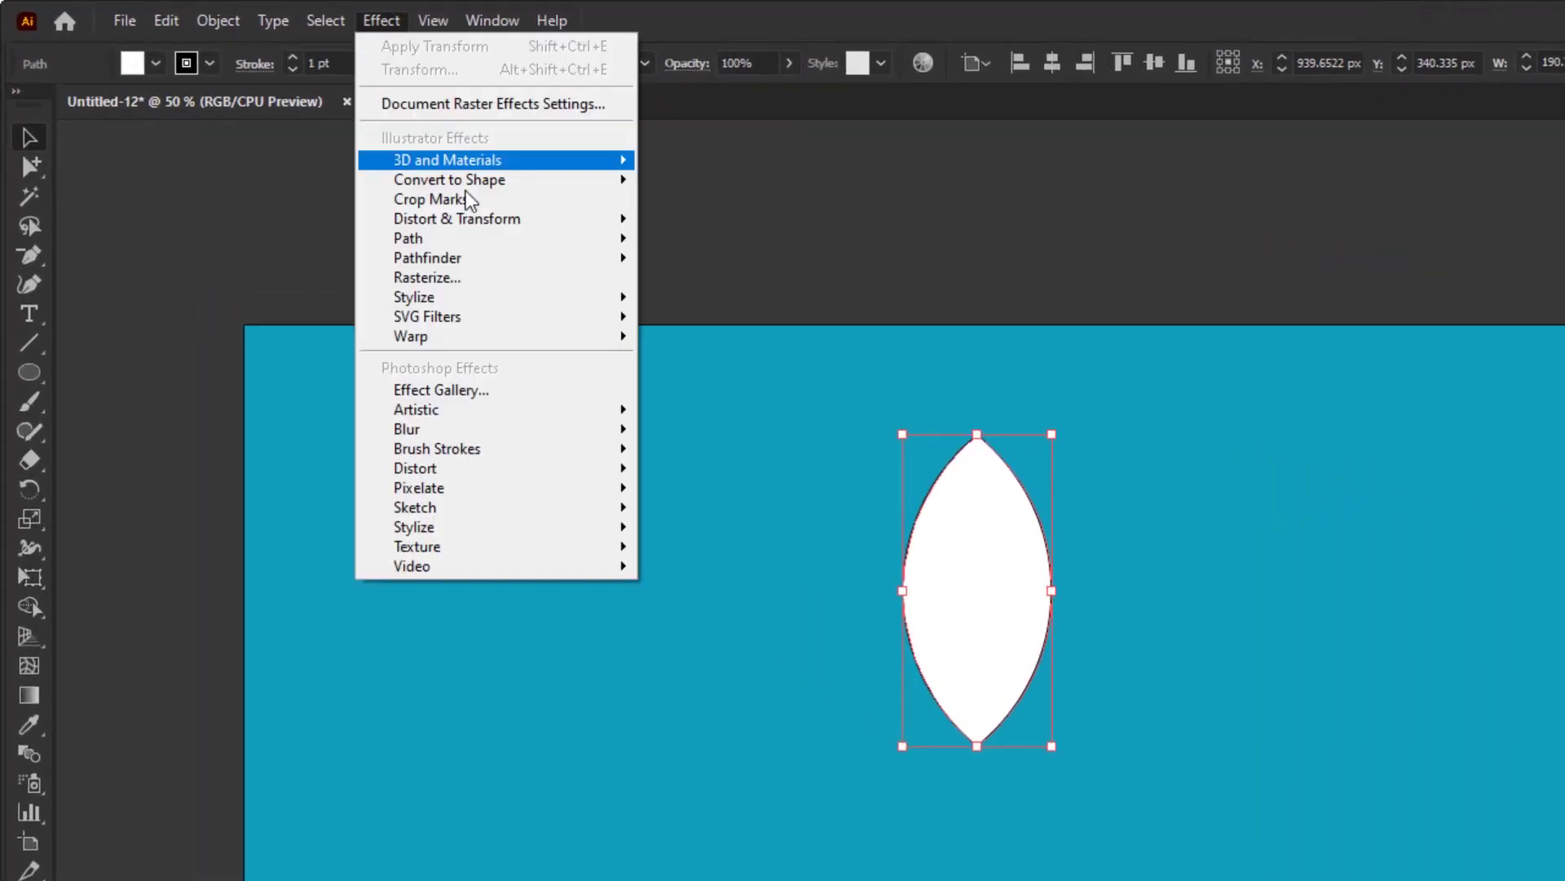
mouse_move(535, 222)
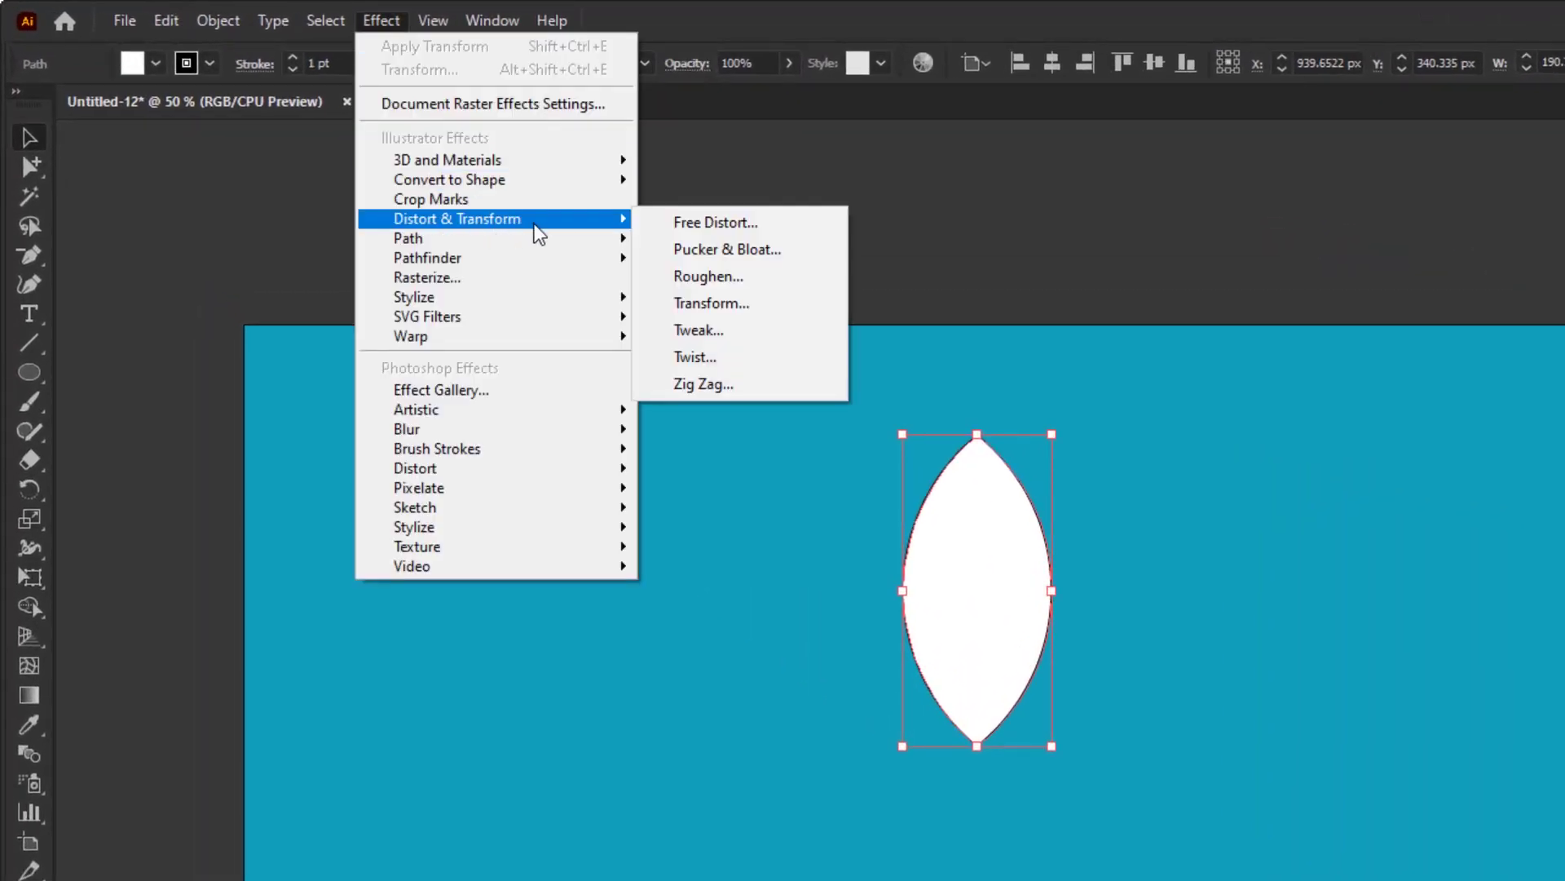
click(760, 307)
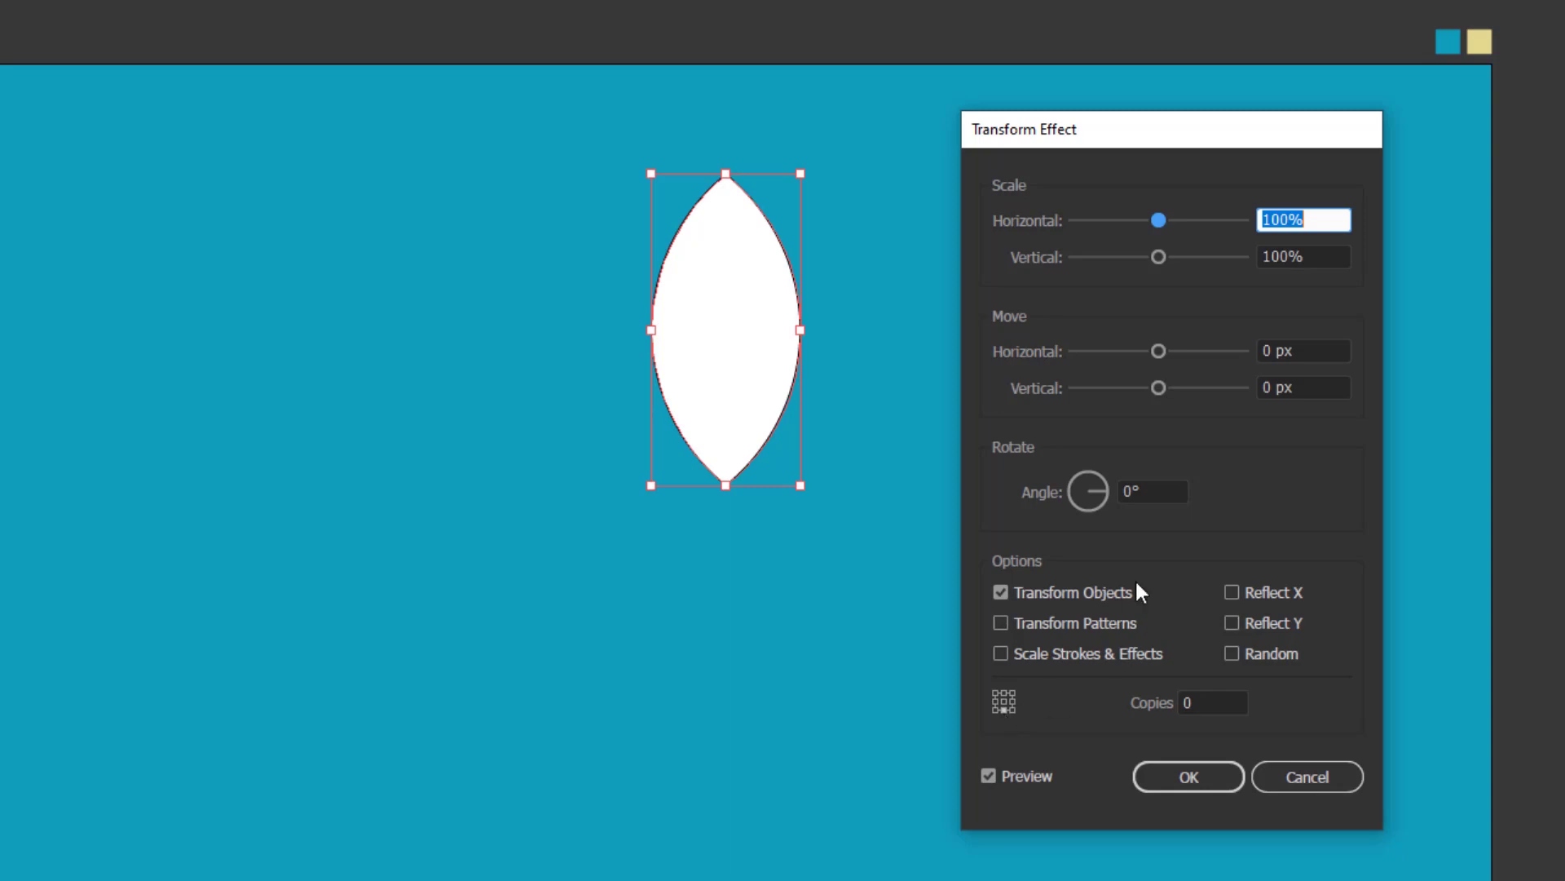
click(1110, 490)
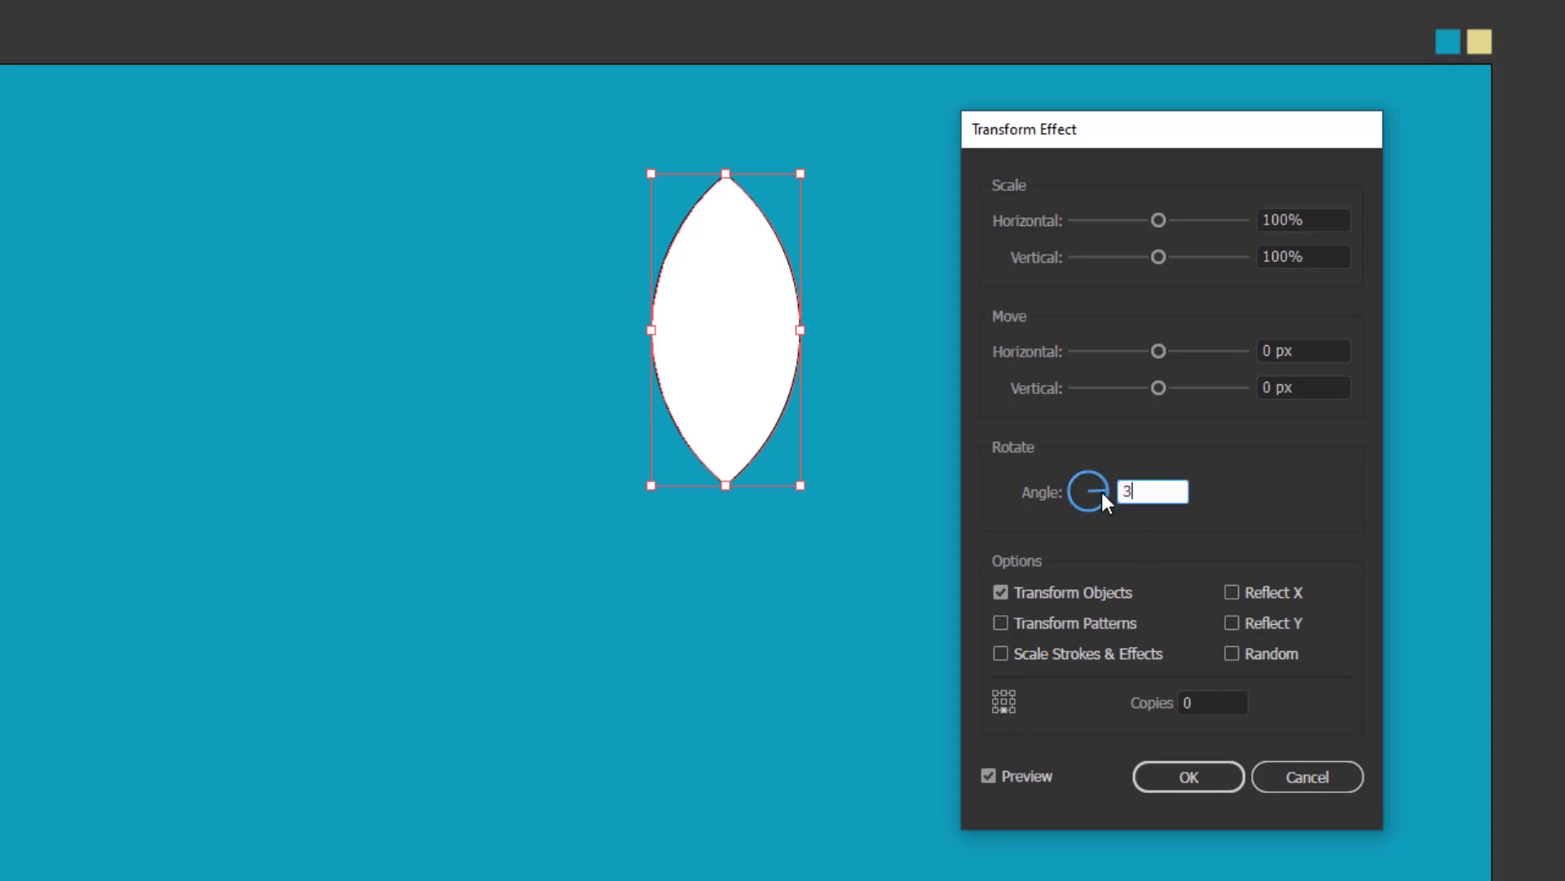
text(30)
click(1209, 703)
text(11)
double_click(1032, 776)
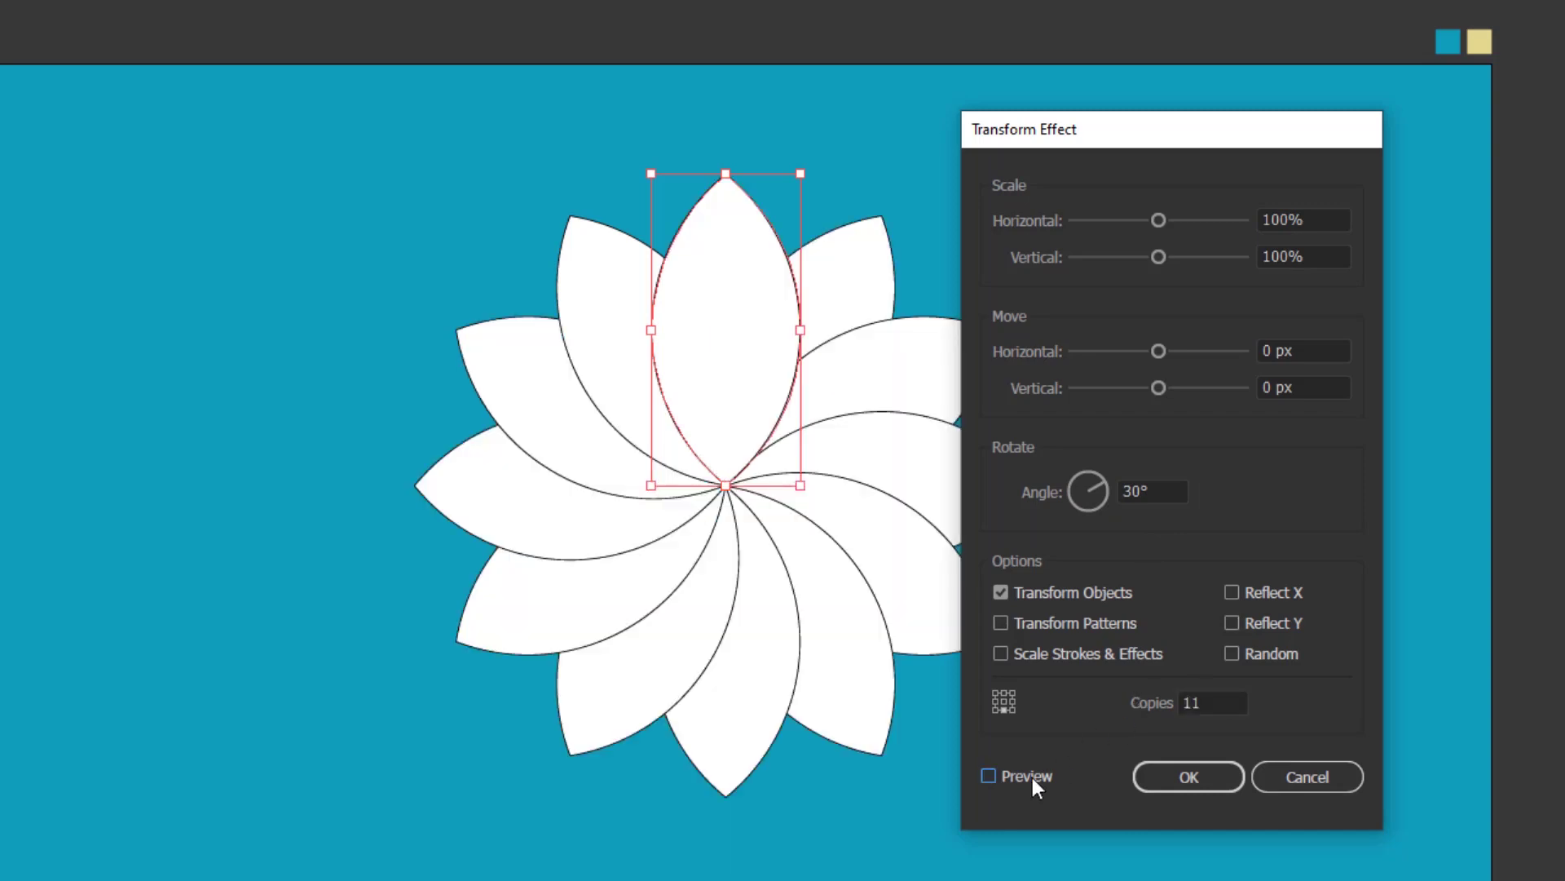
drag(1146, 144, 1232, 140)
click(1297, 768)
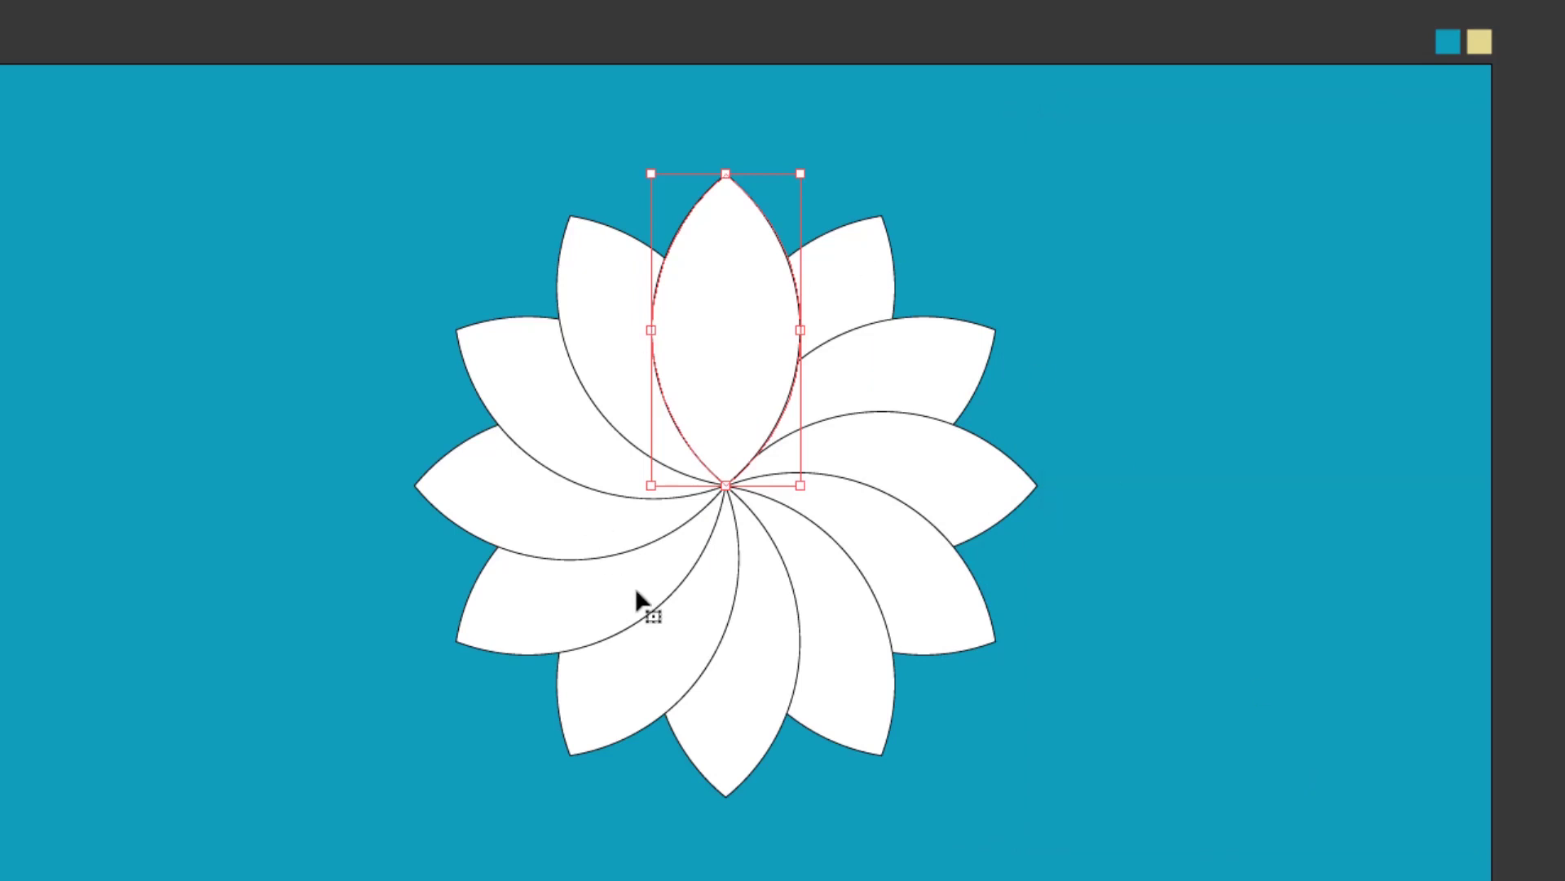
key(ctrl+shift+b)
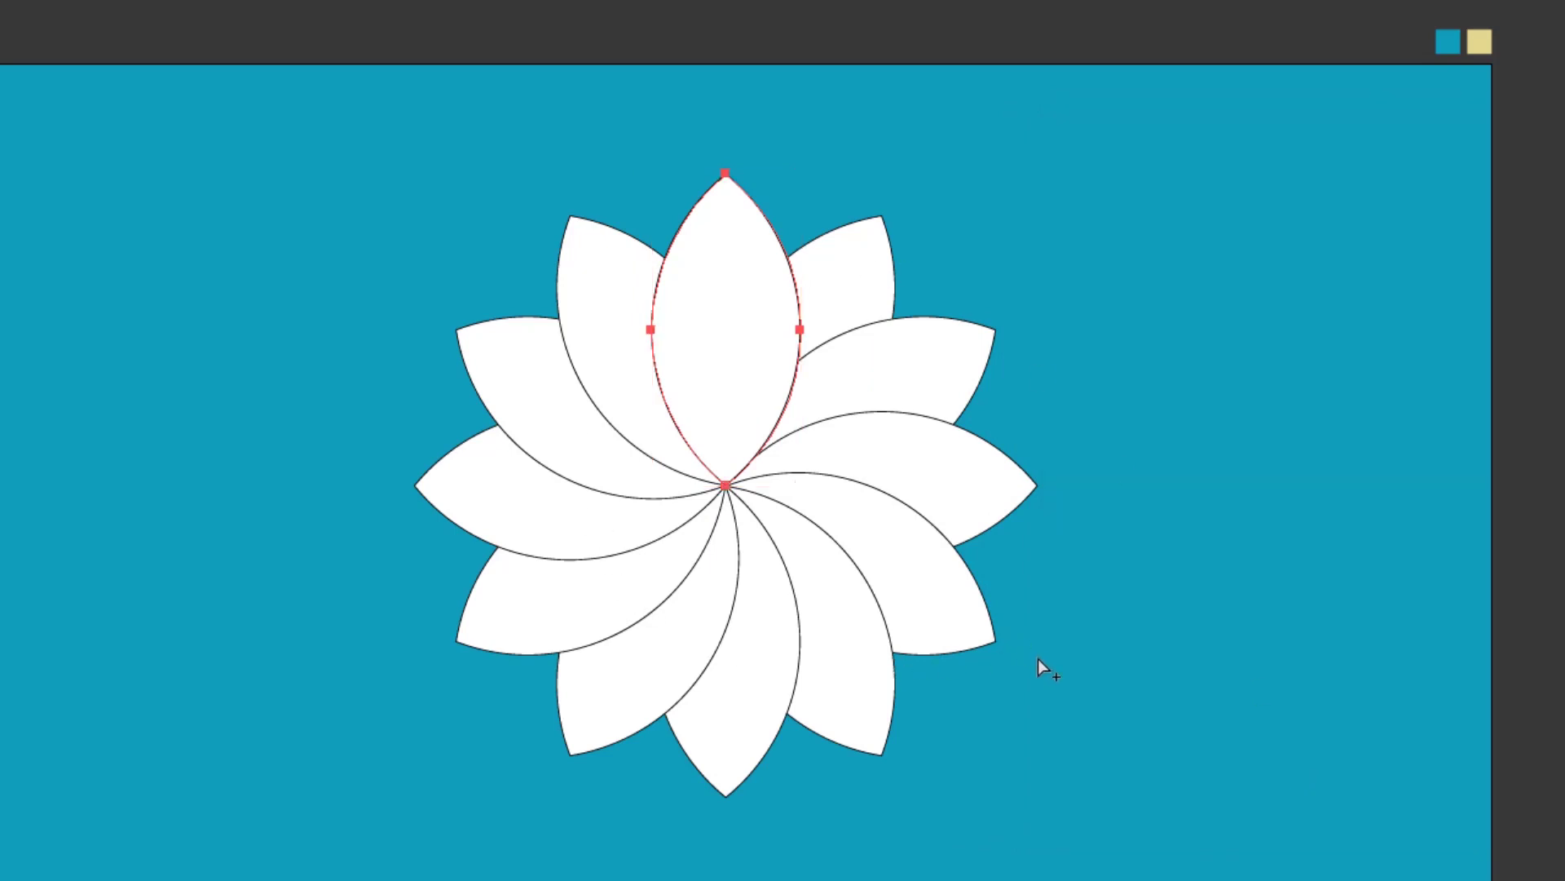
key(ctrl+z)
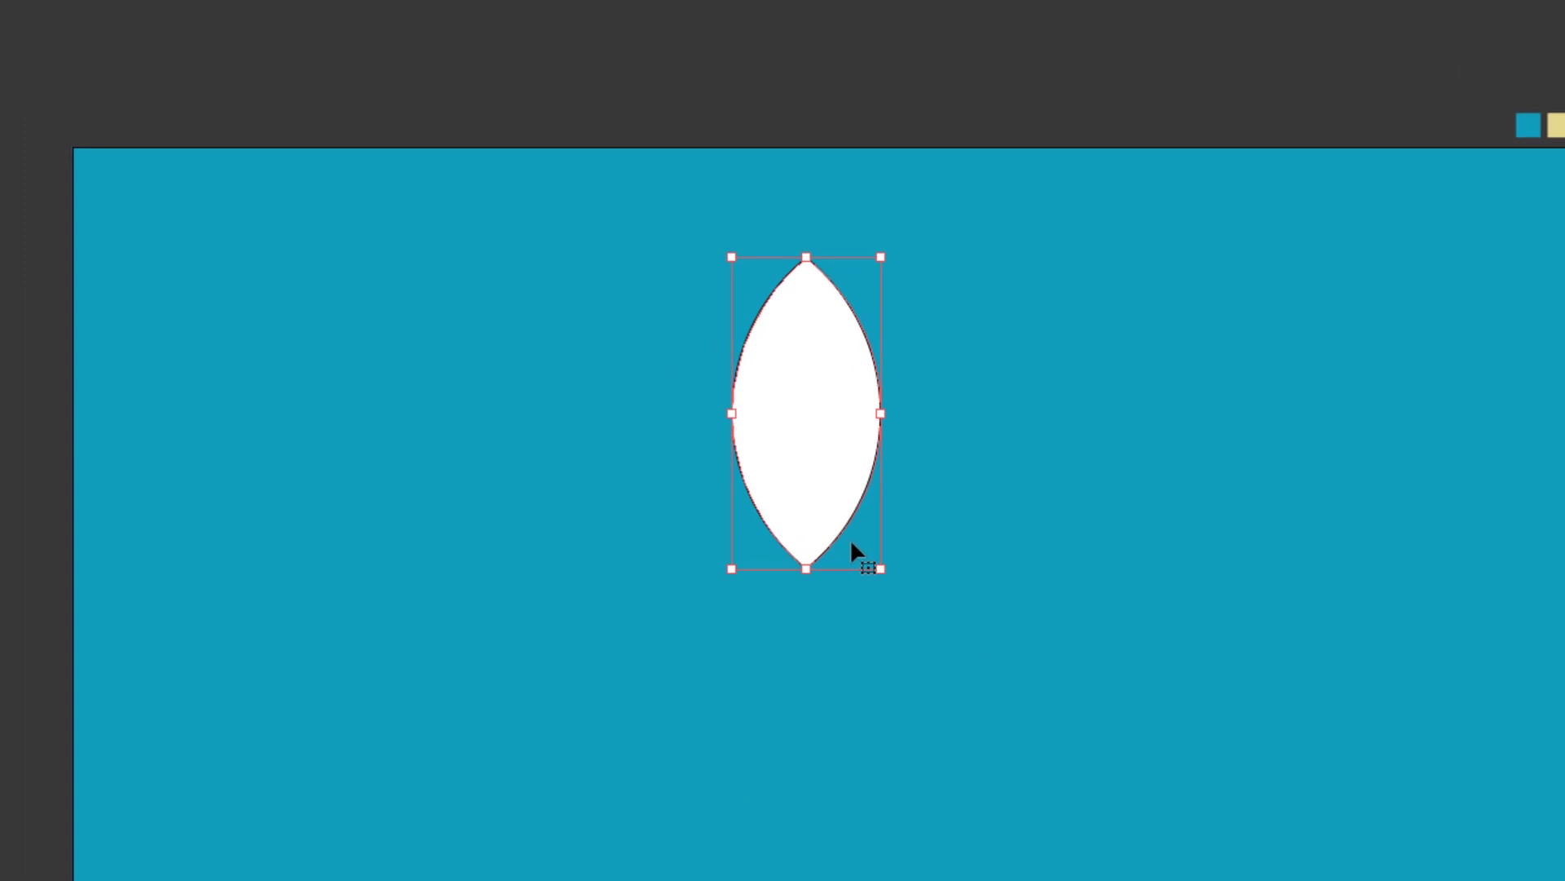
Apply a Radial Repeat to the petal and move the resulting flower to about X 977 px, Y 527 px.
click(213, 20)
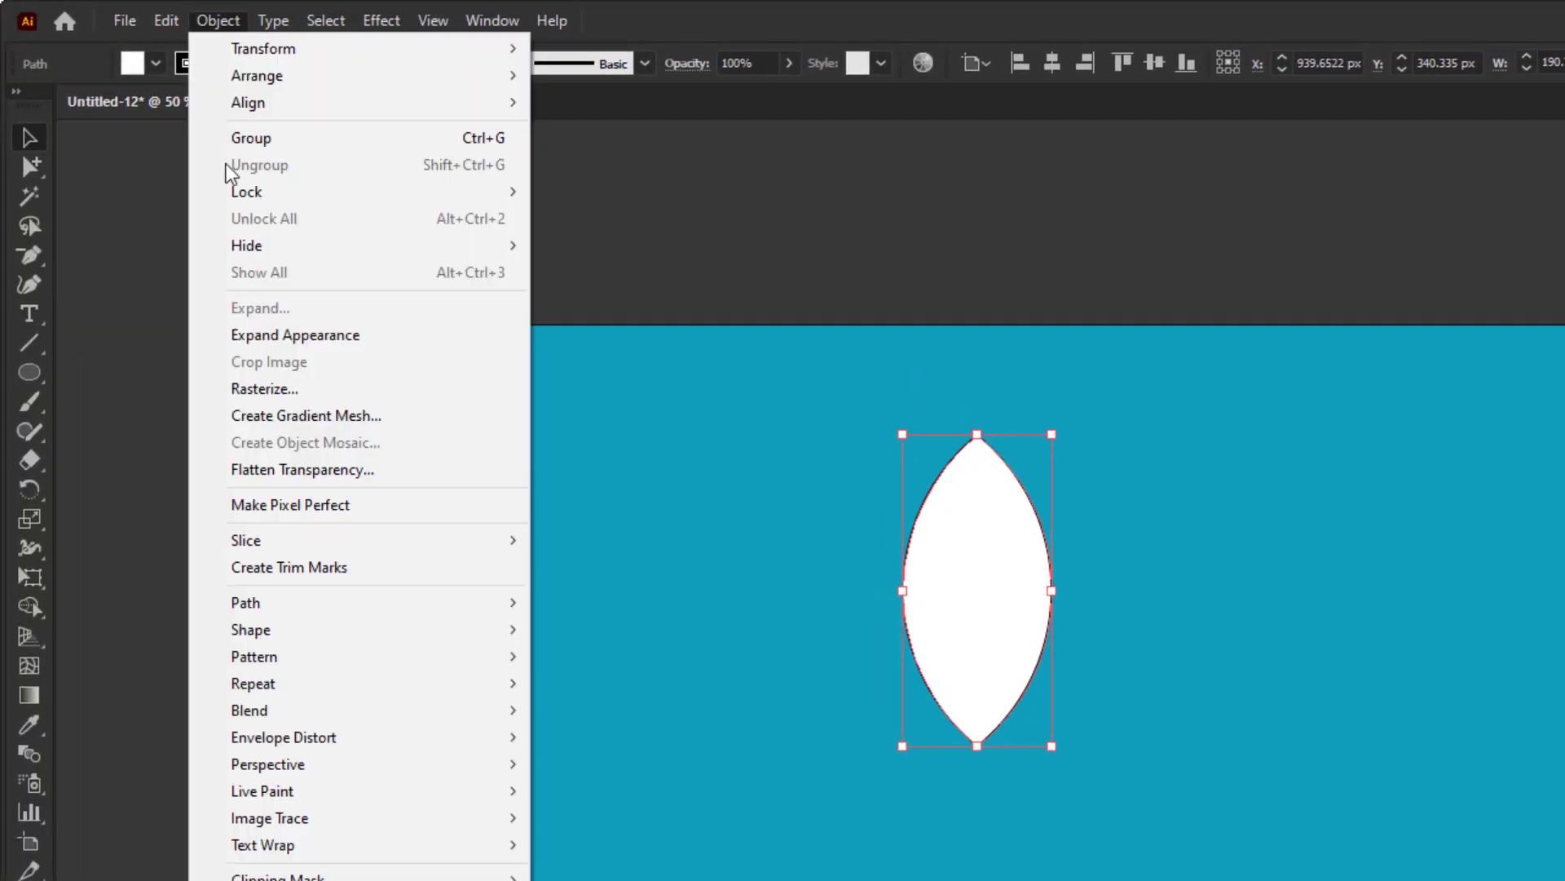
mouse_move(326, 687)
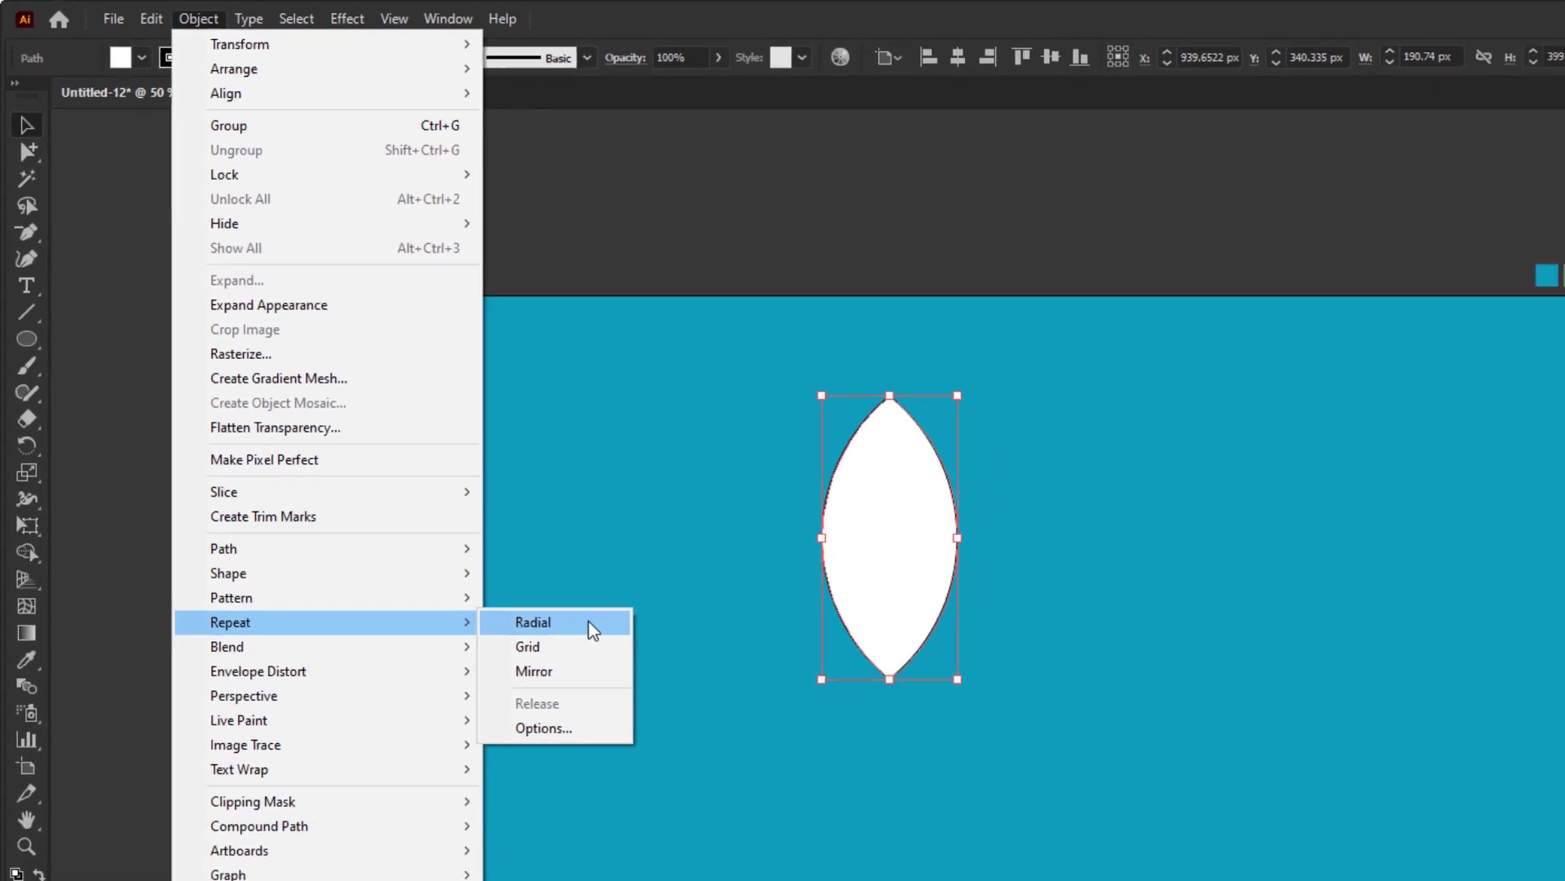
click(593, 630)
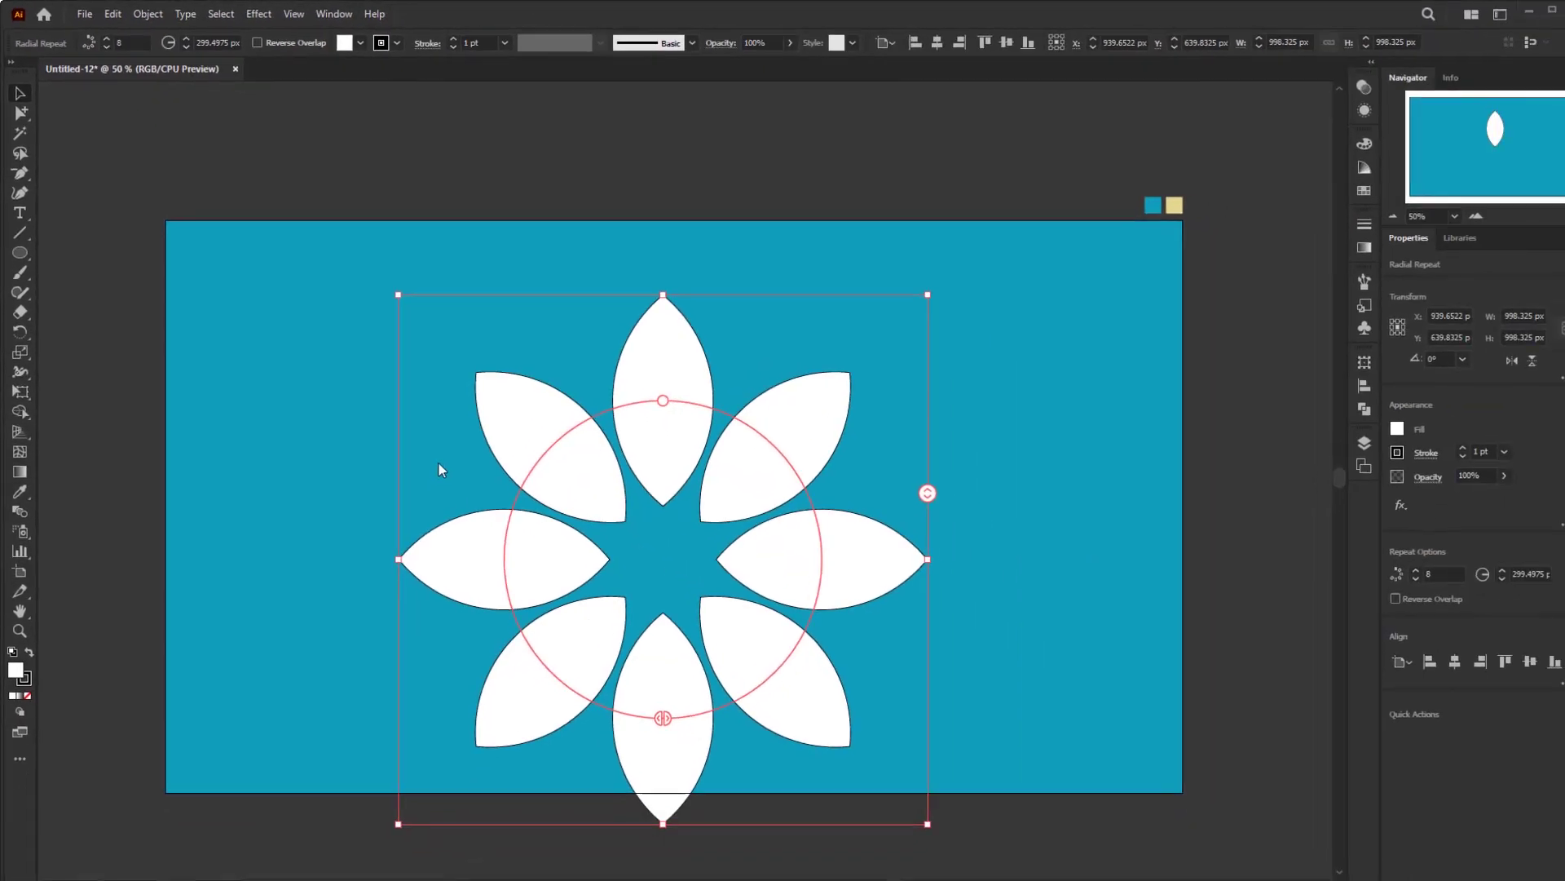
drag(633, 454, 661, 396)
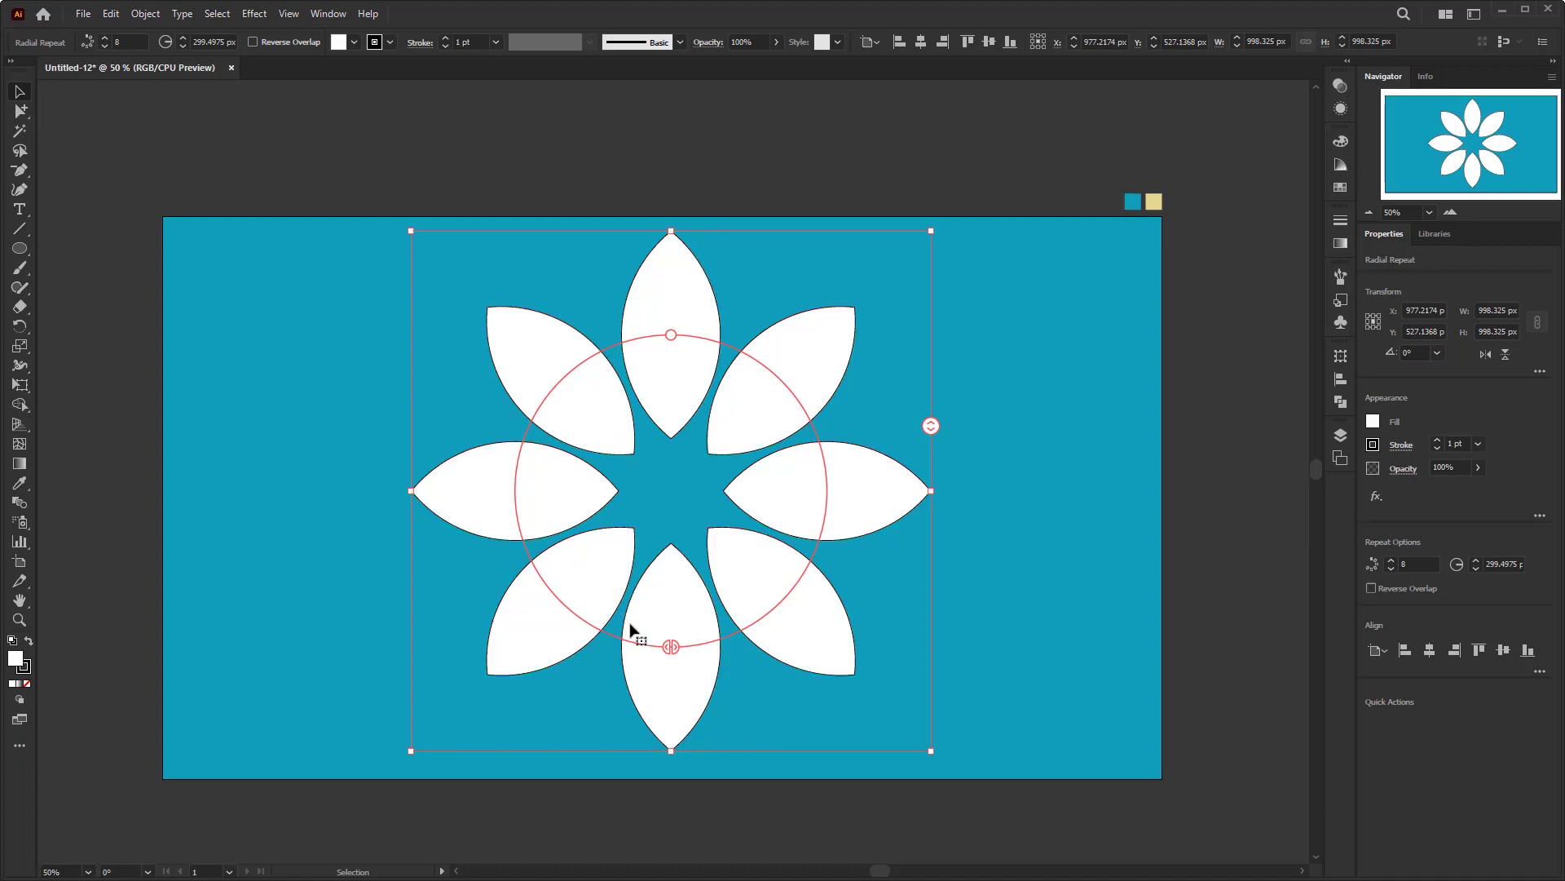
drag(668, 649, 545, 426)
key(ctrl+z)
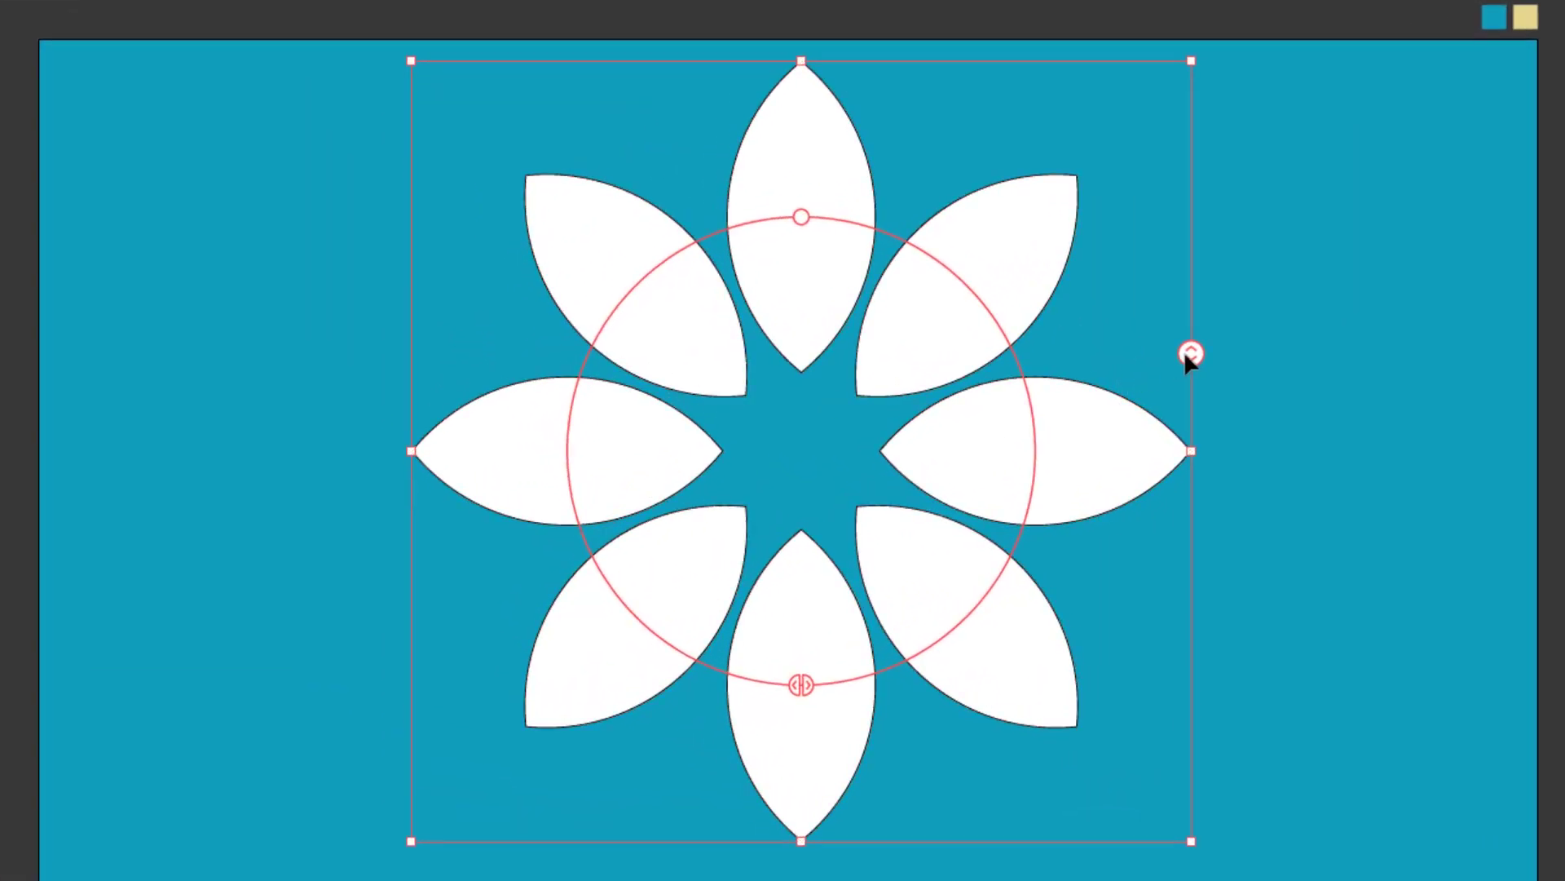
Increase the radial repeat to 12 petals and shrink its radius until the petals meet at the flower's centre.
drag(931, 426, 934, 406)
drag(1195, 322, 1196, 122)
drag(1192, 353, 1191, 584)
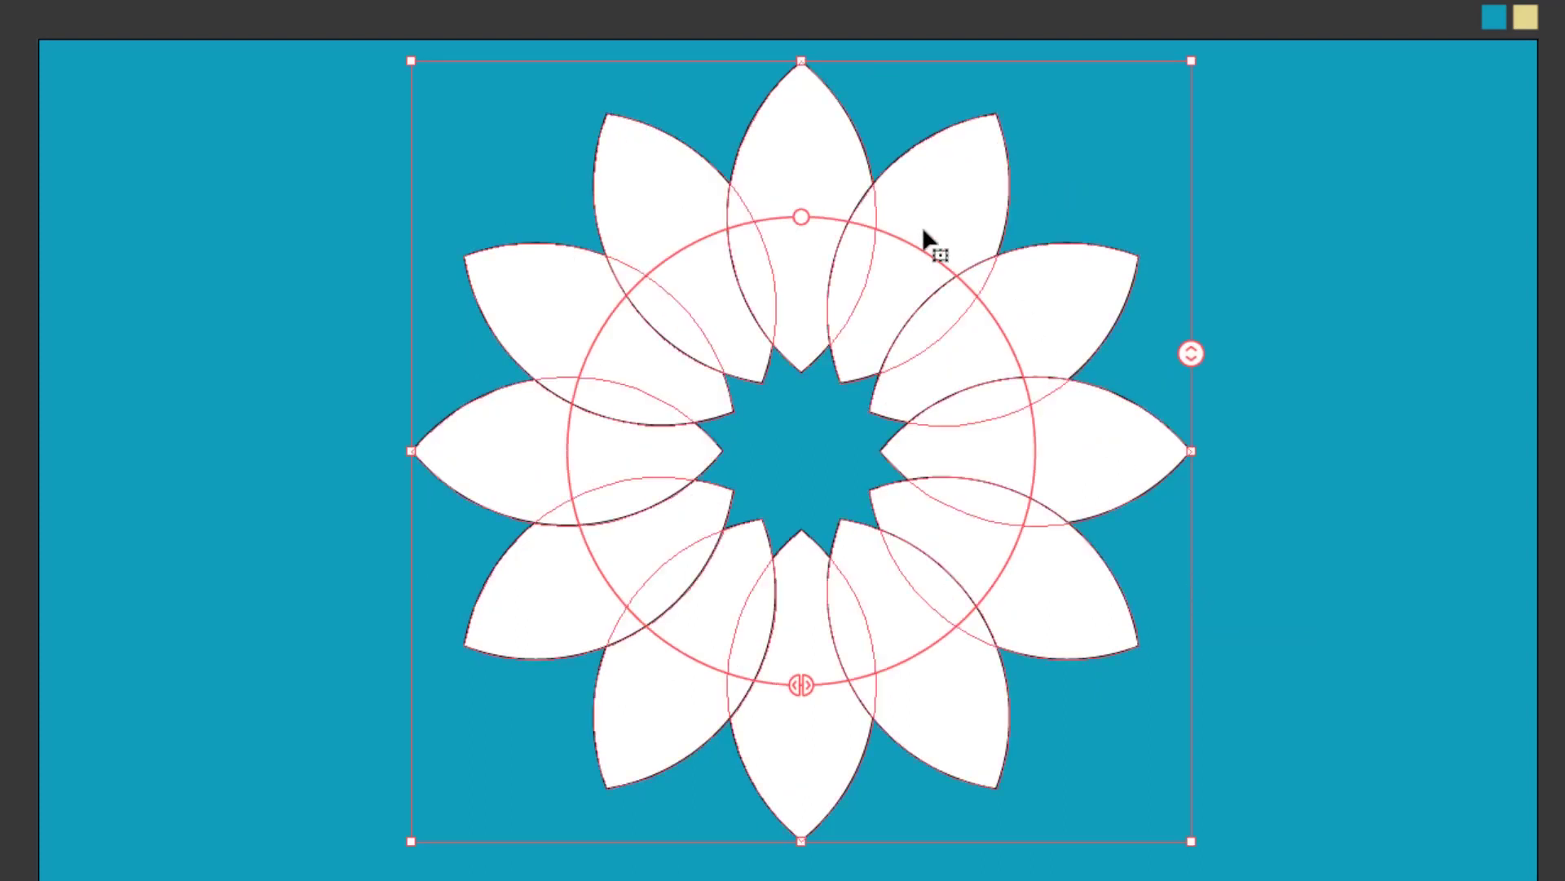
drag(800, 220, 796, 297)
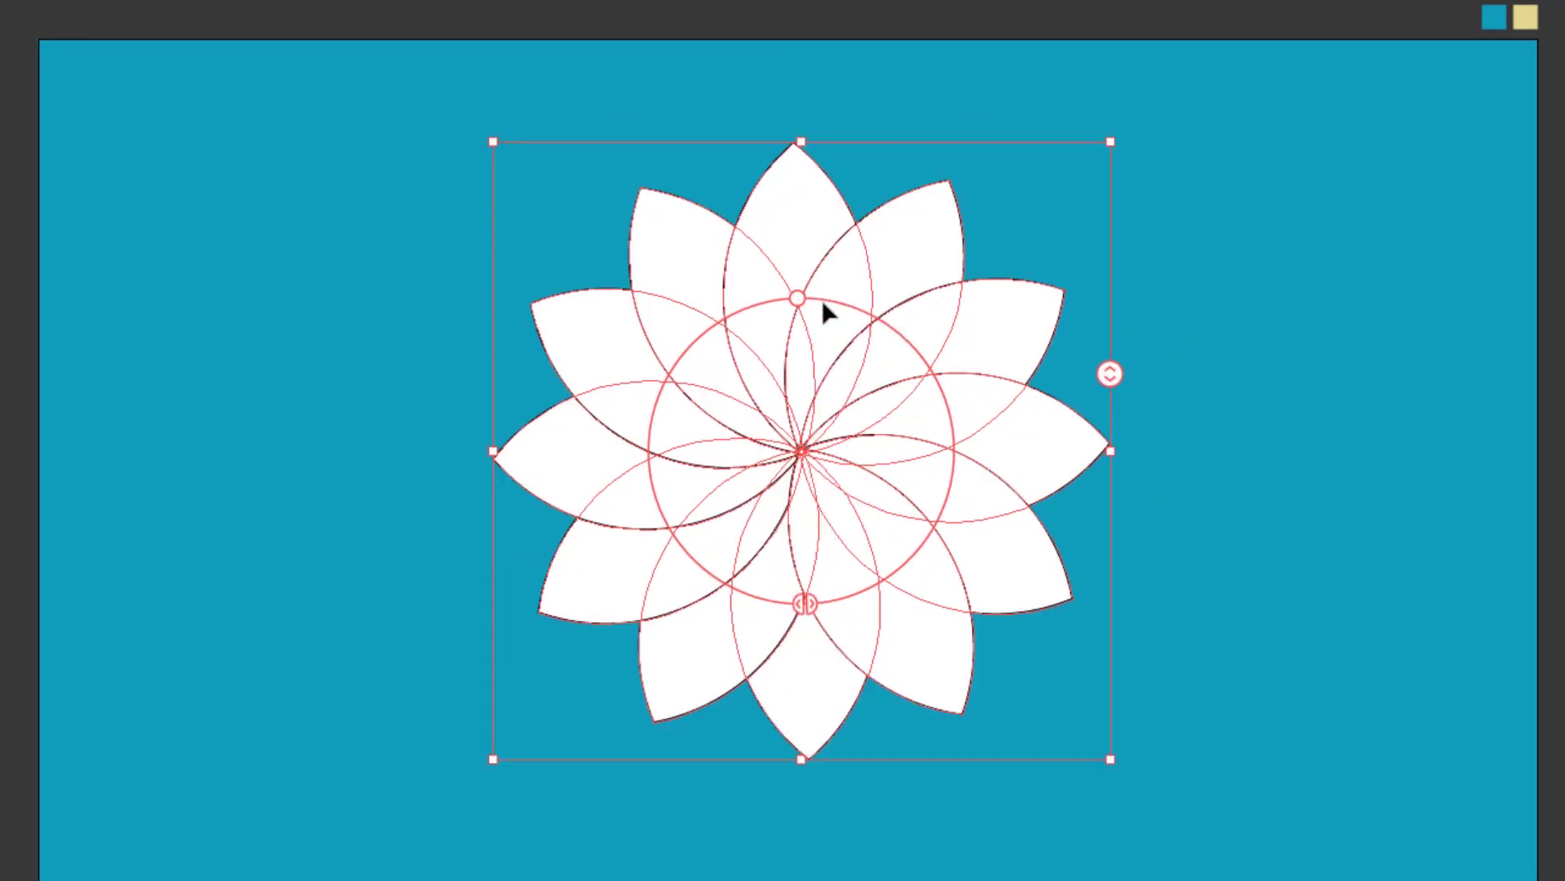
click(1217, 372)
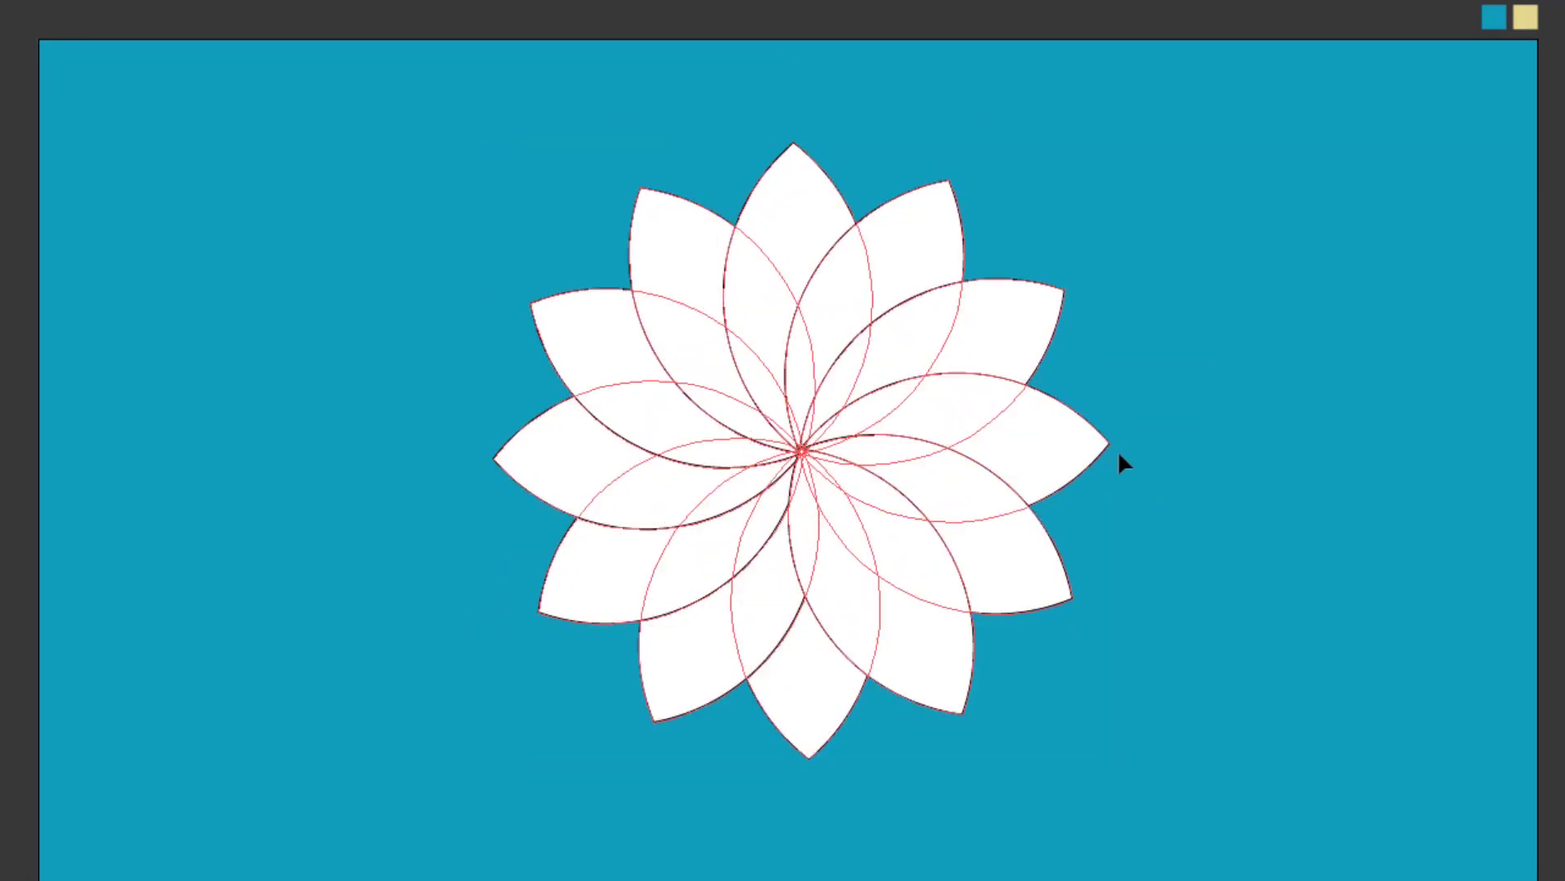
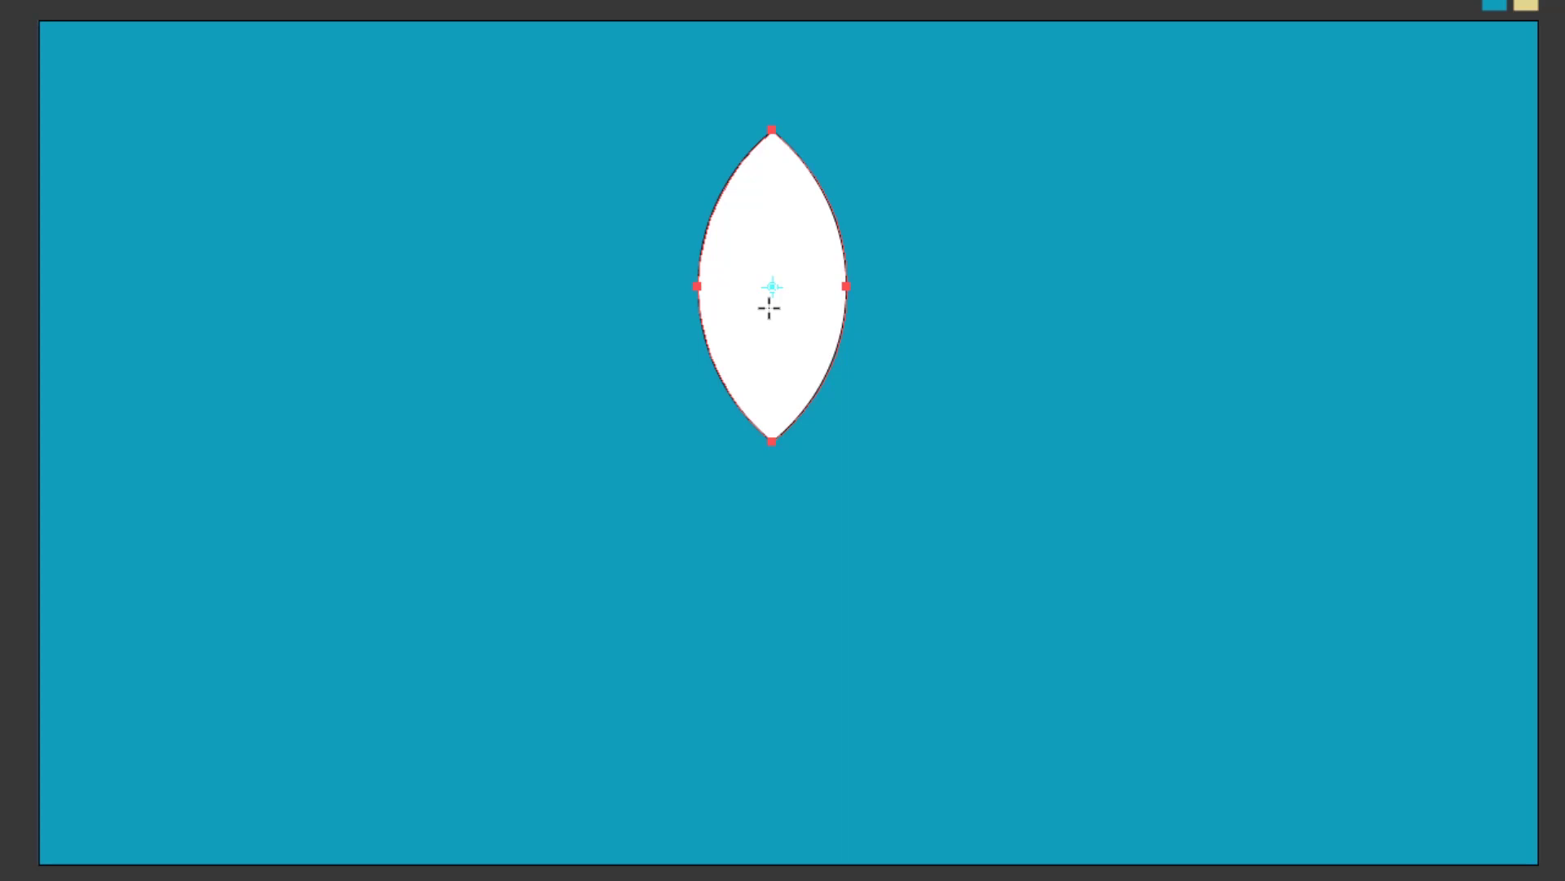
Try to rotate the petal freely about its own centre.
drag(773, 441, 625, 405)
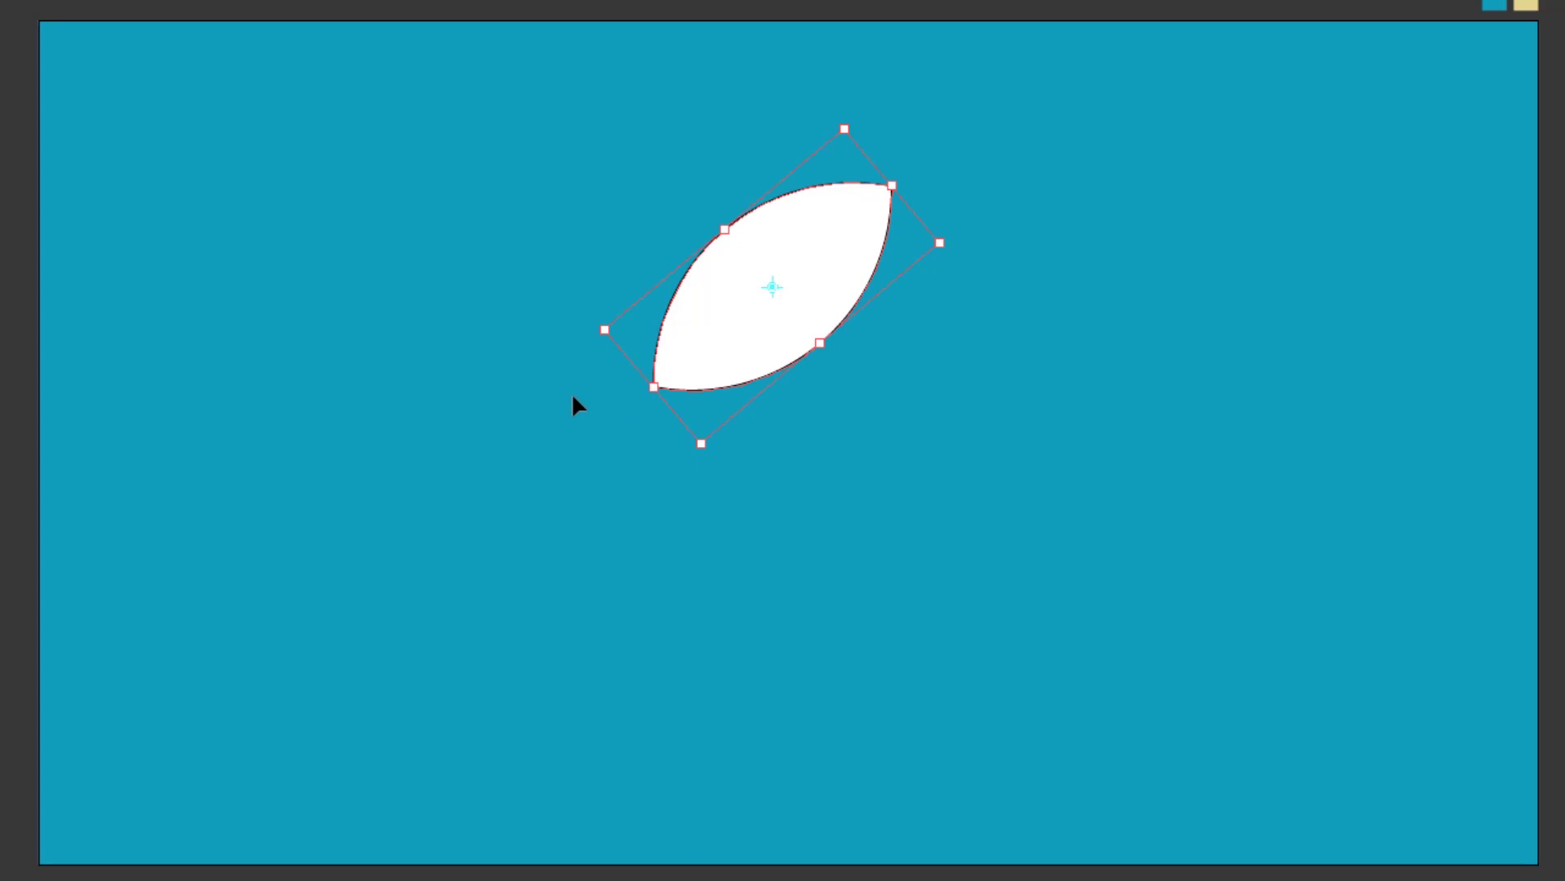
key(ctrl+z)
Create a copy of the petal rotated by 360/12 degrees about its lower tip.
key(r)
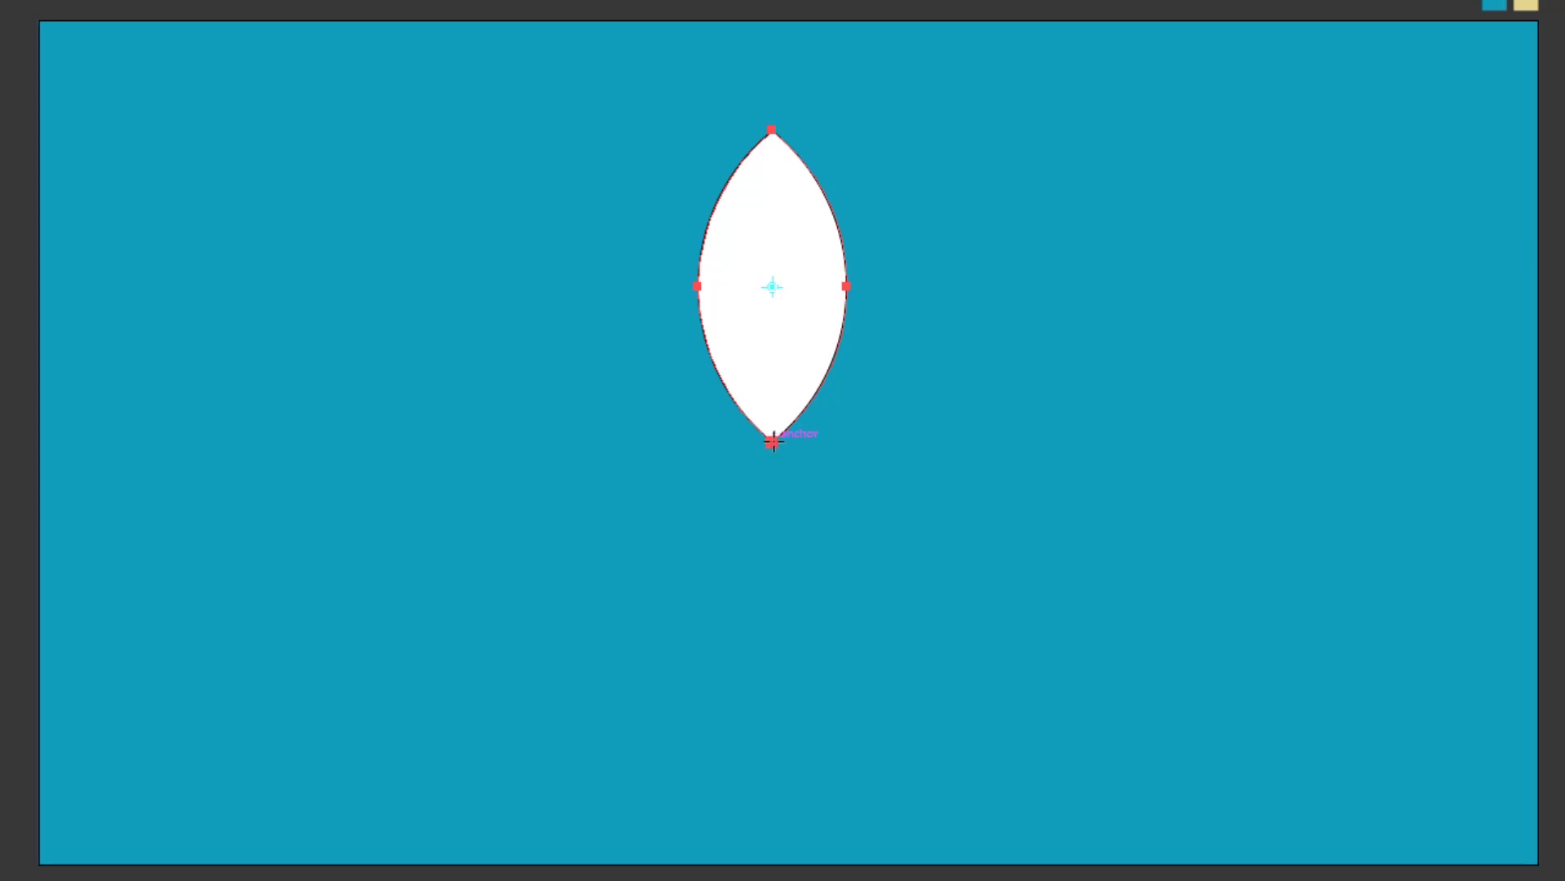
alt+click(773, 442)
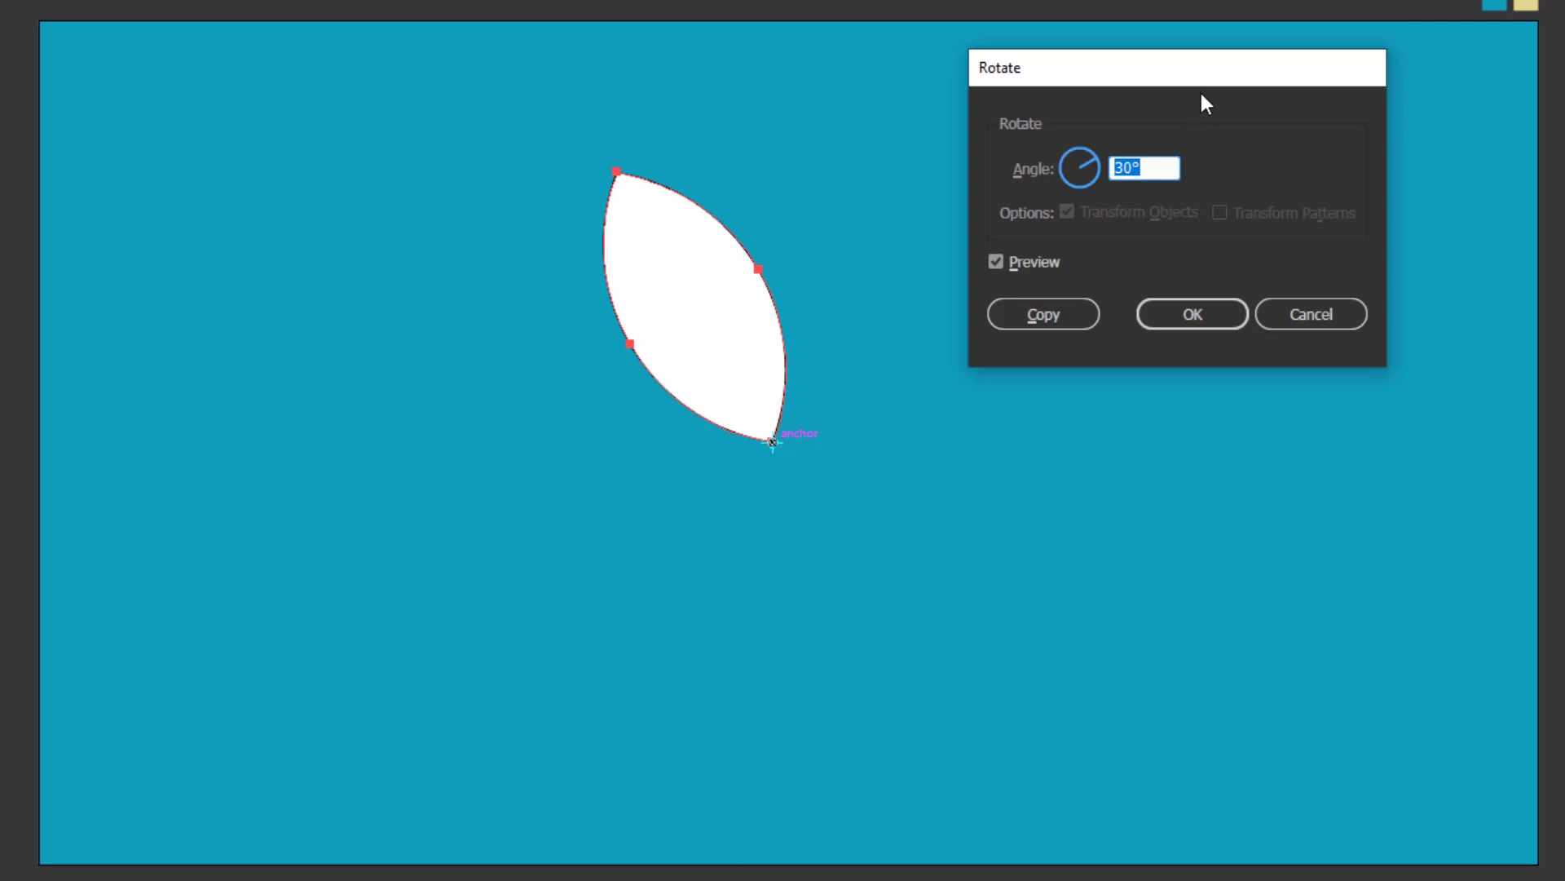
drag(1206, 72, 1142, 167)
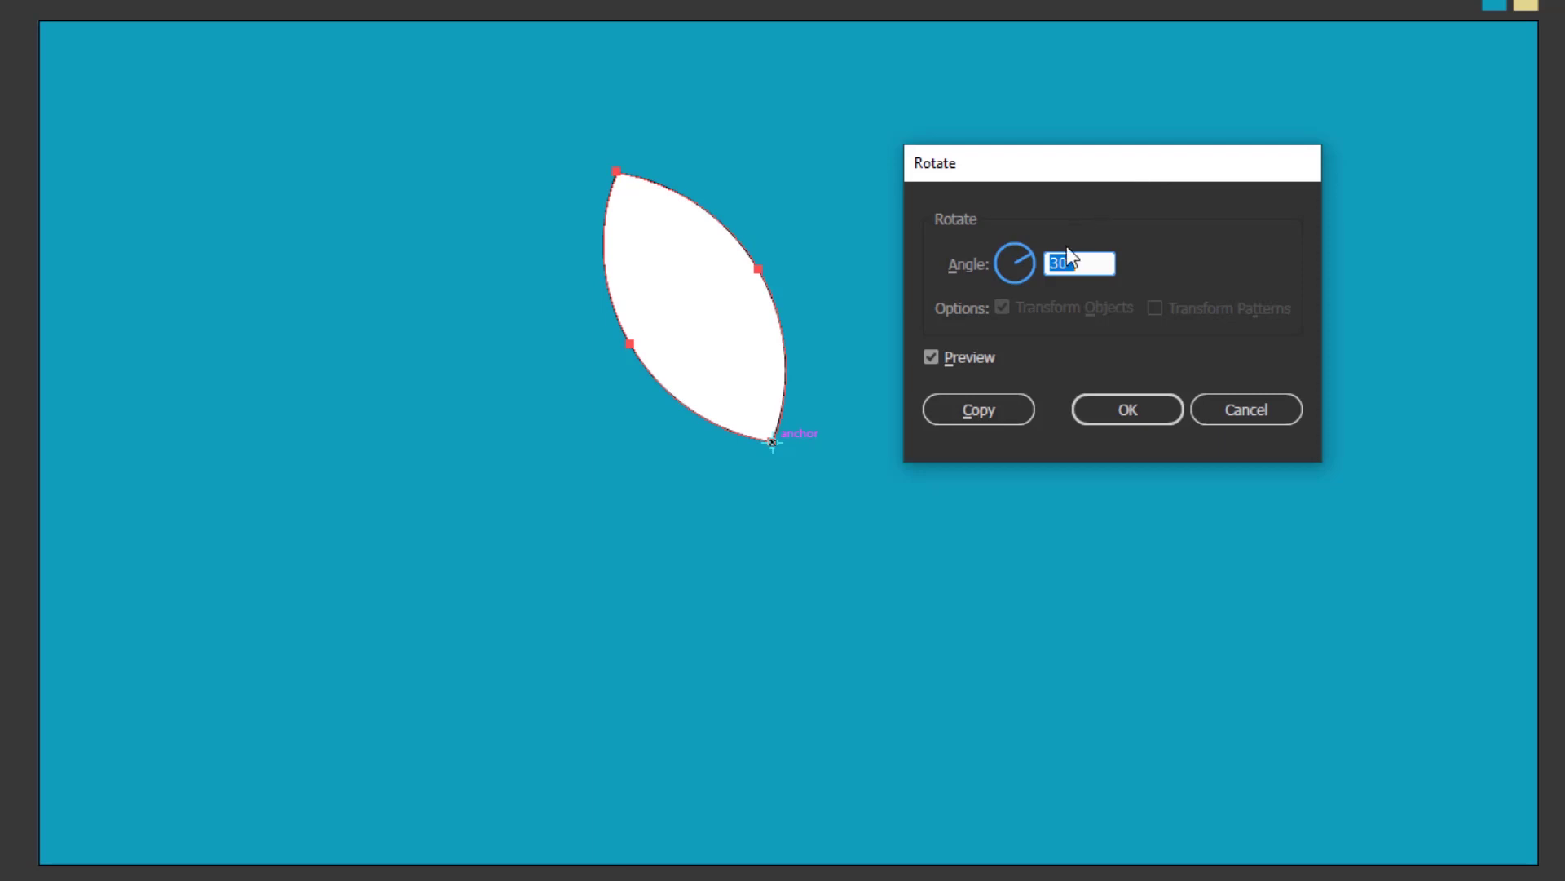
text(360)
text(/12)
click(964, 418)
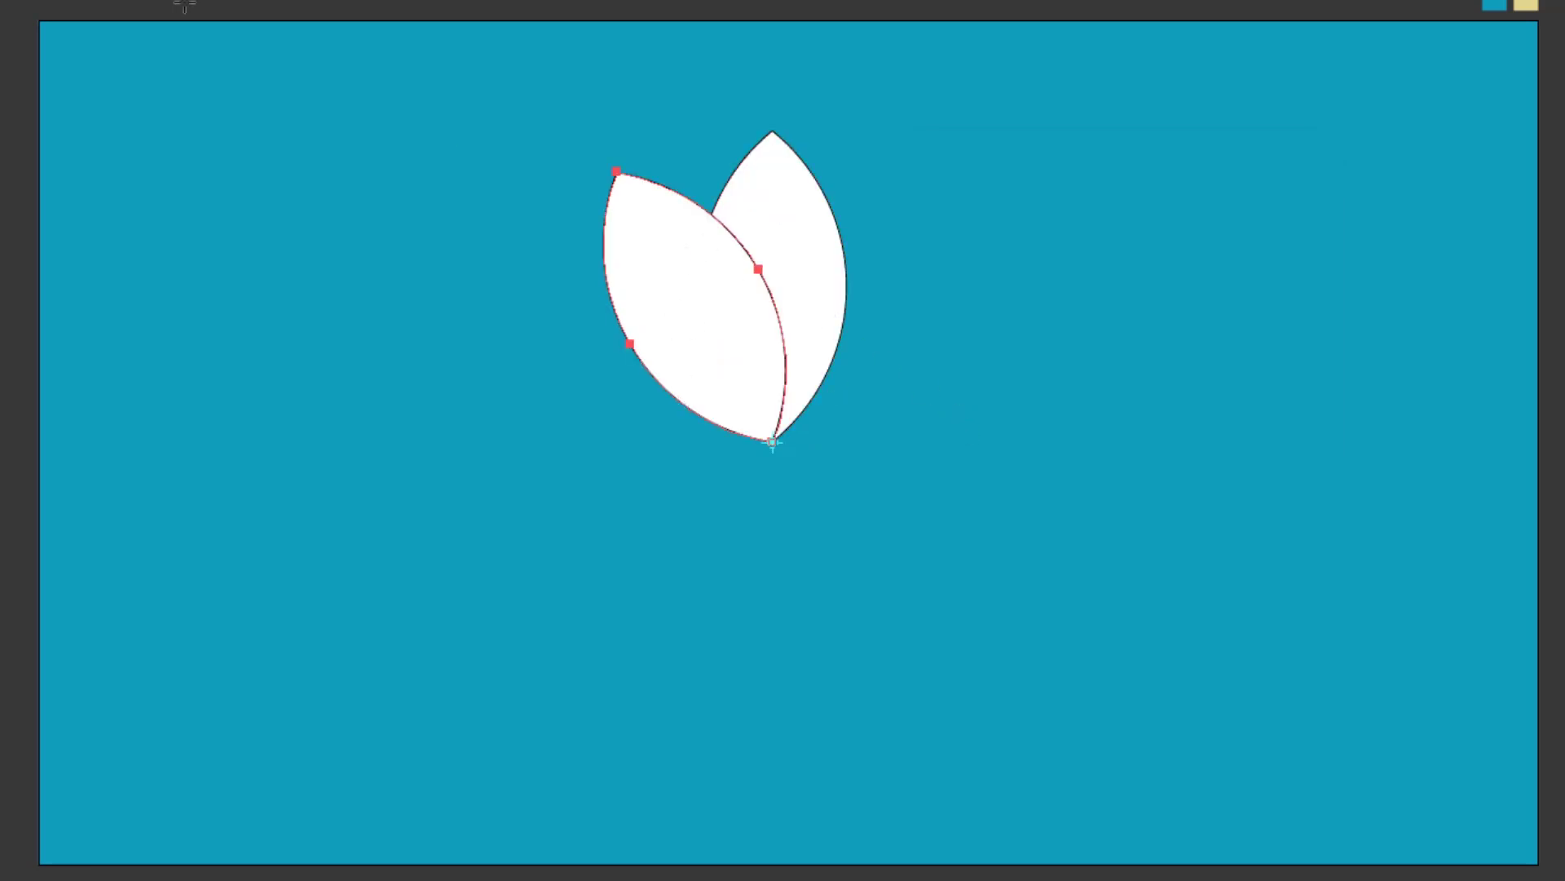
Repeat the petal's rotated copy three more times with Transform Again.
key(v)
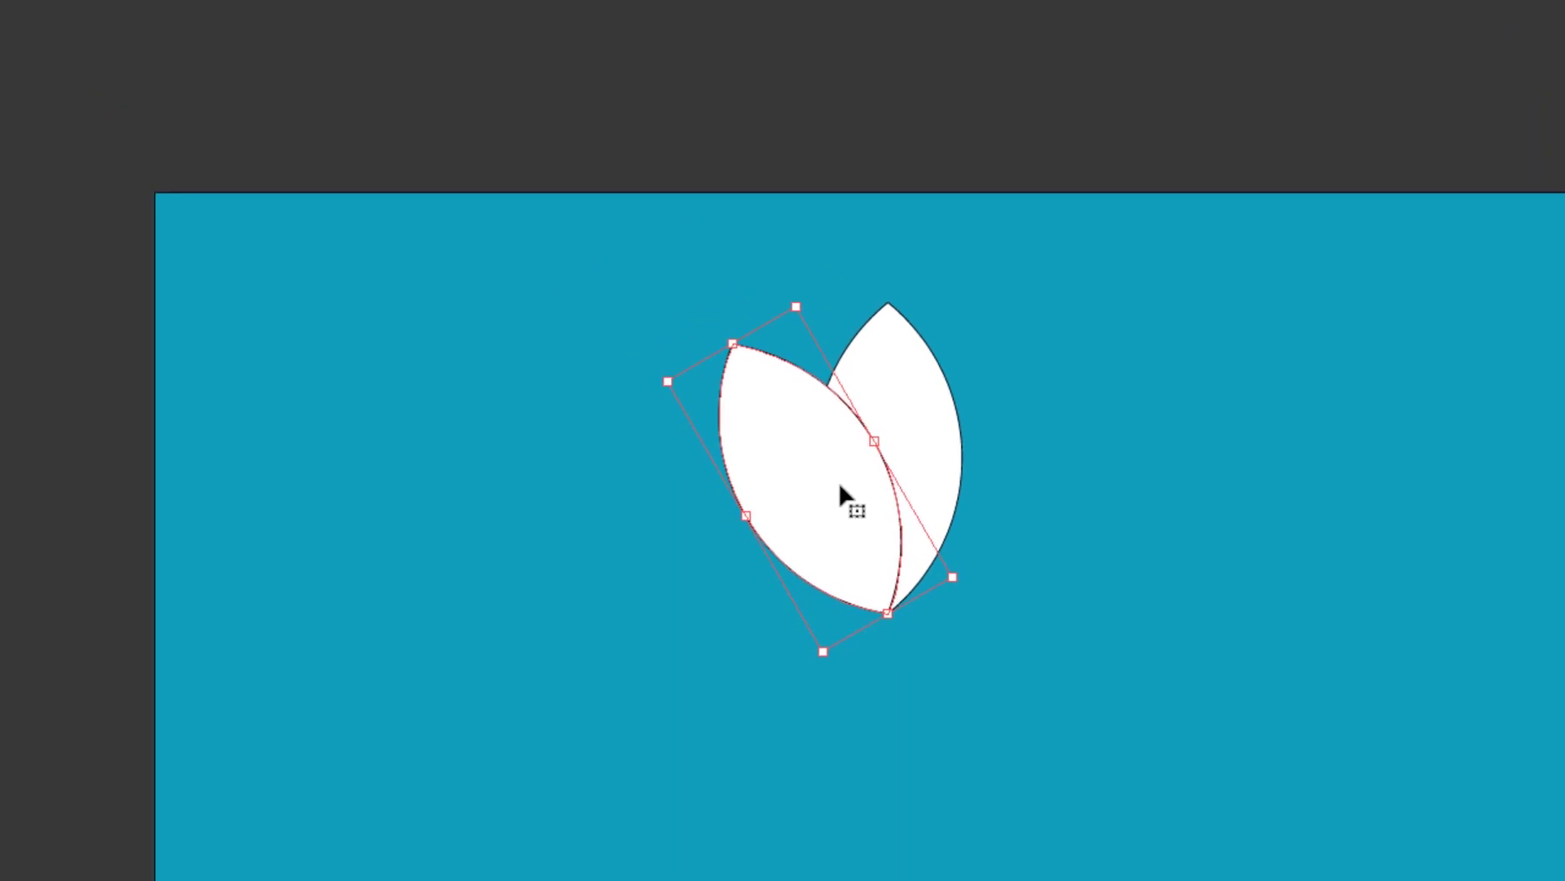
click(229, 20)
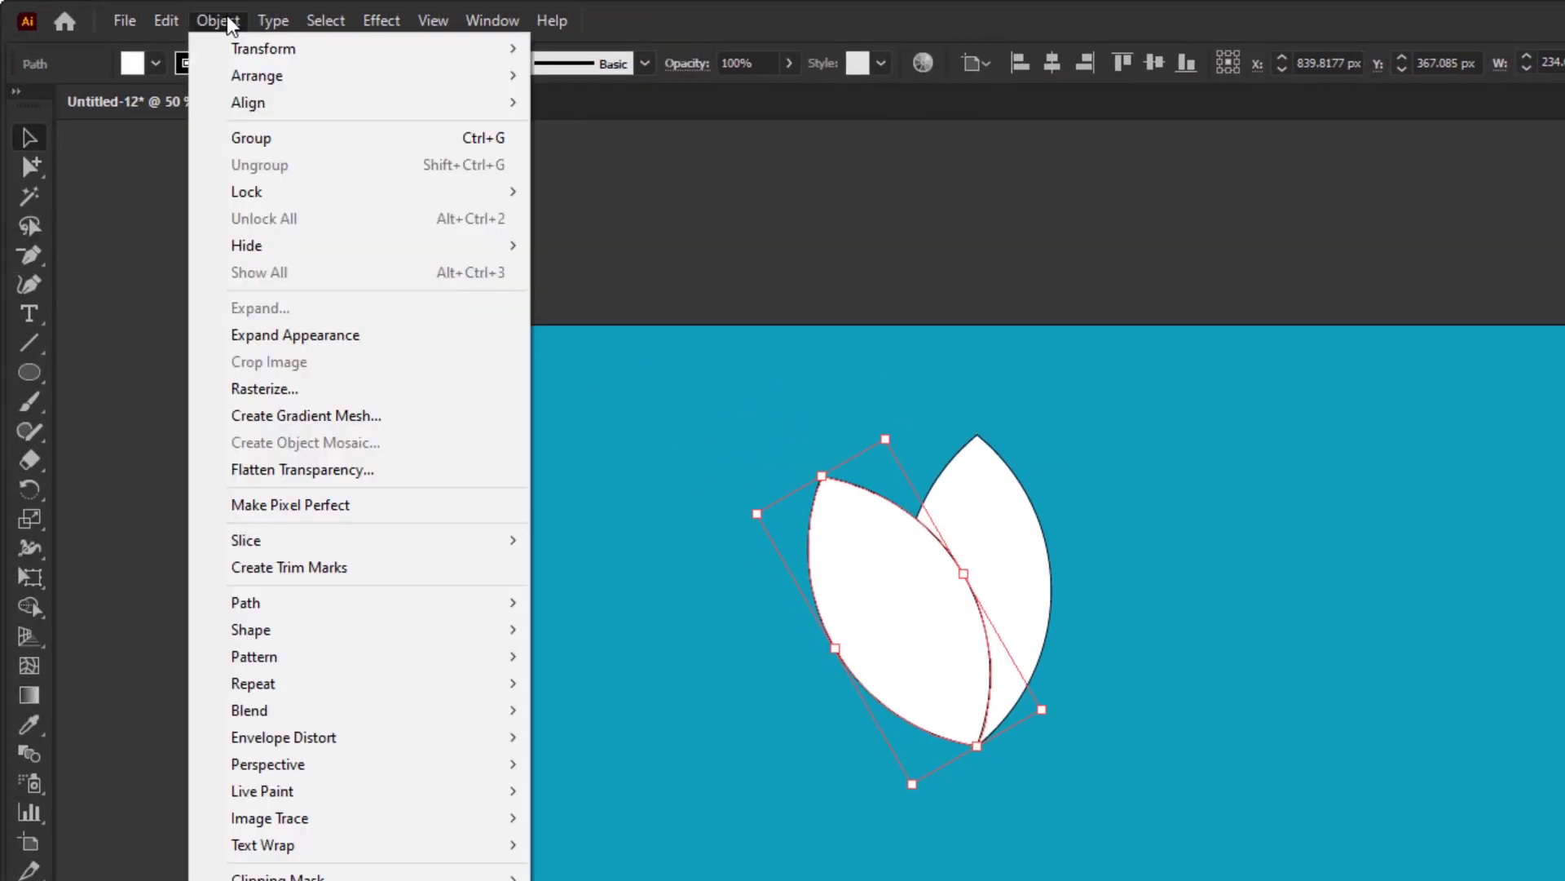
mouse_move(342, 50)
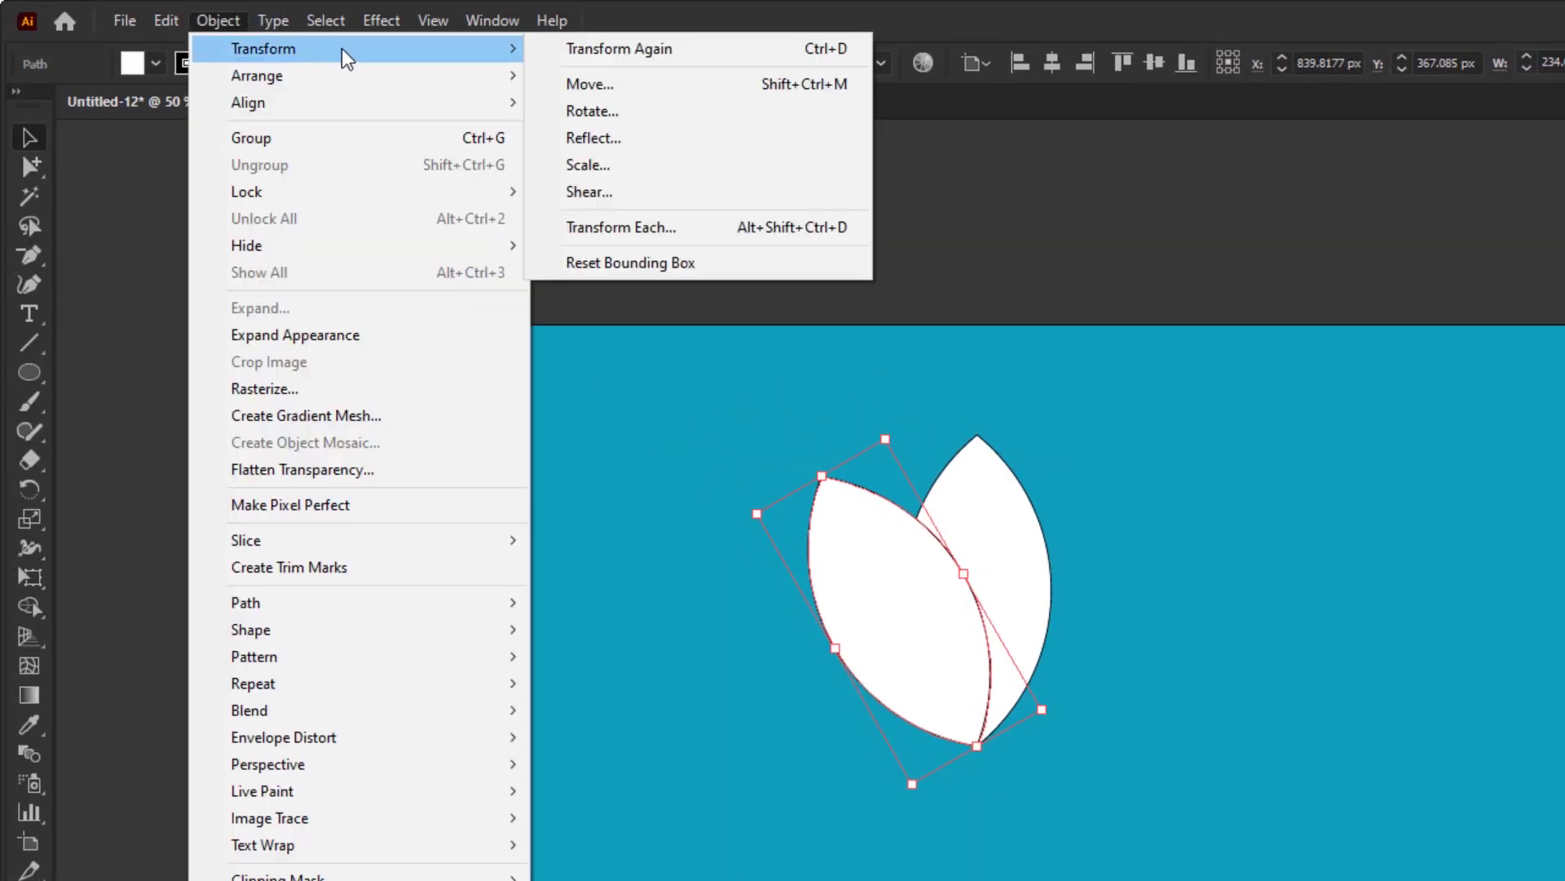
click(737, 48)
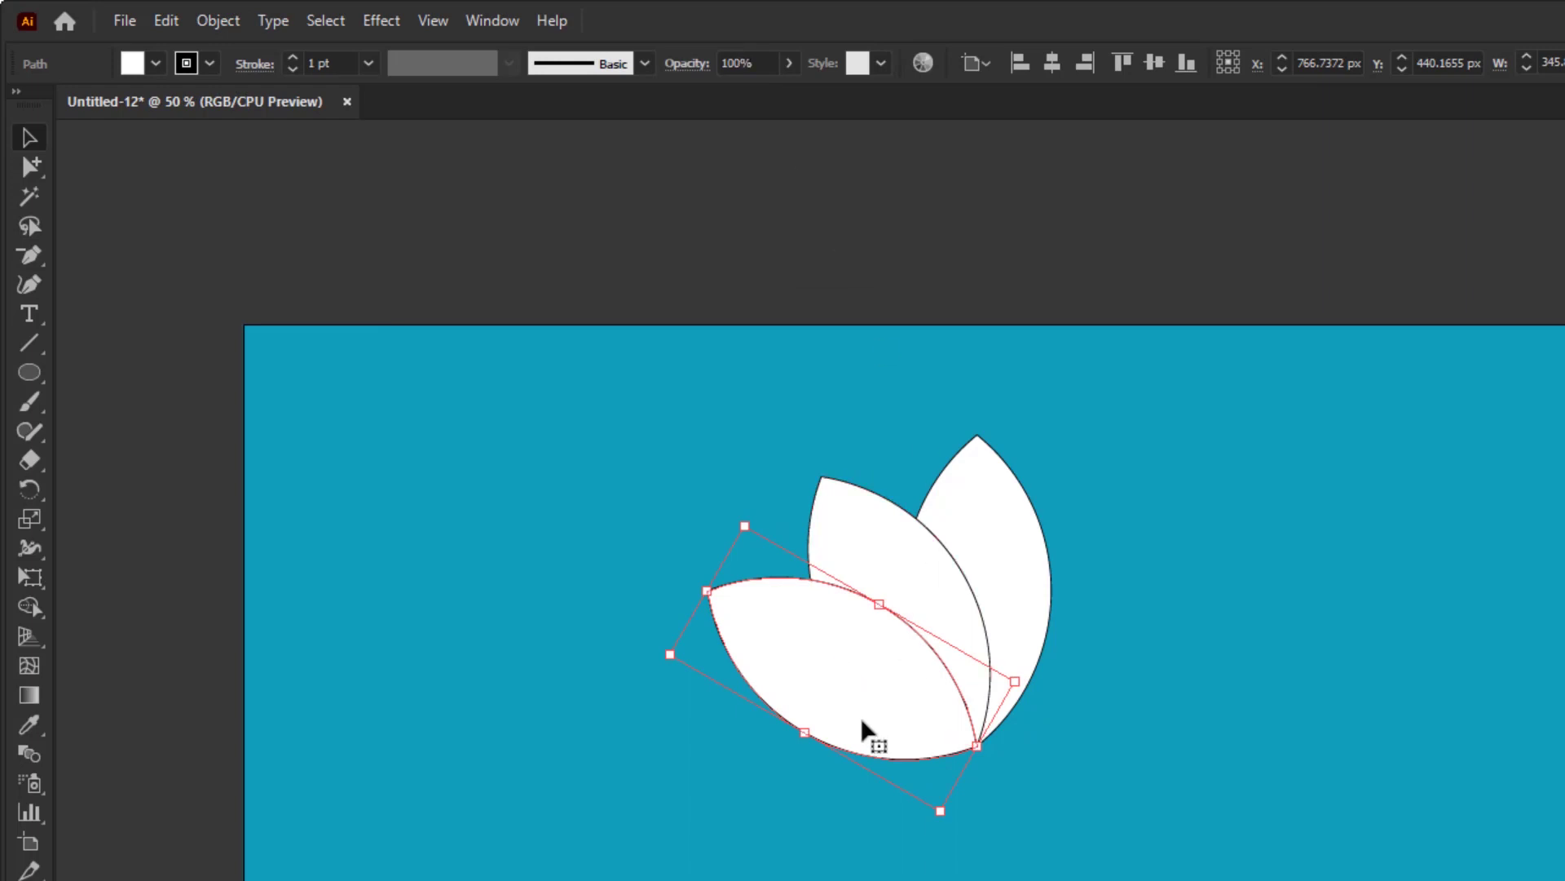
click(224, 23)
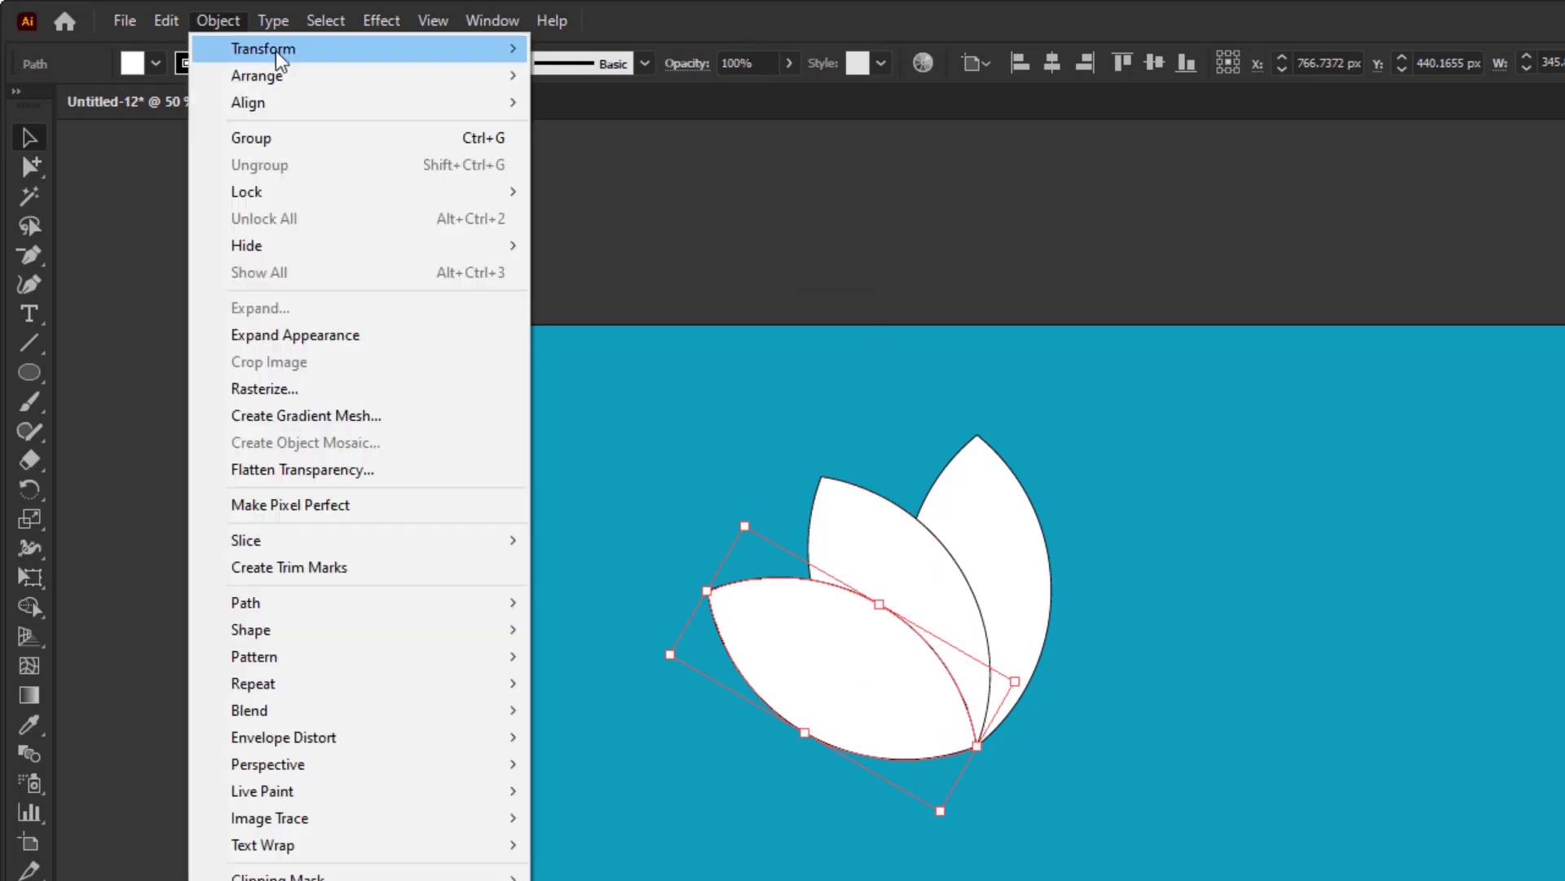
mouse_move(299, 53)
click(752, 47)
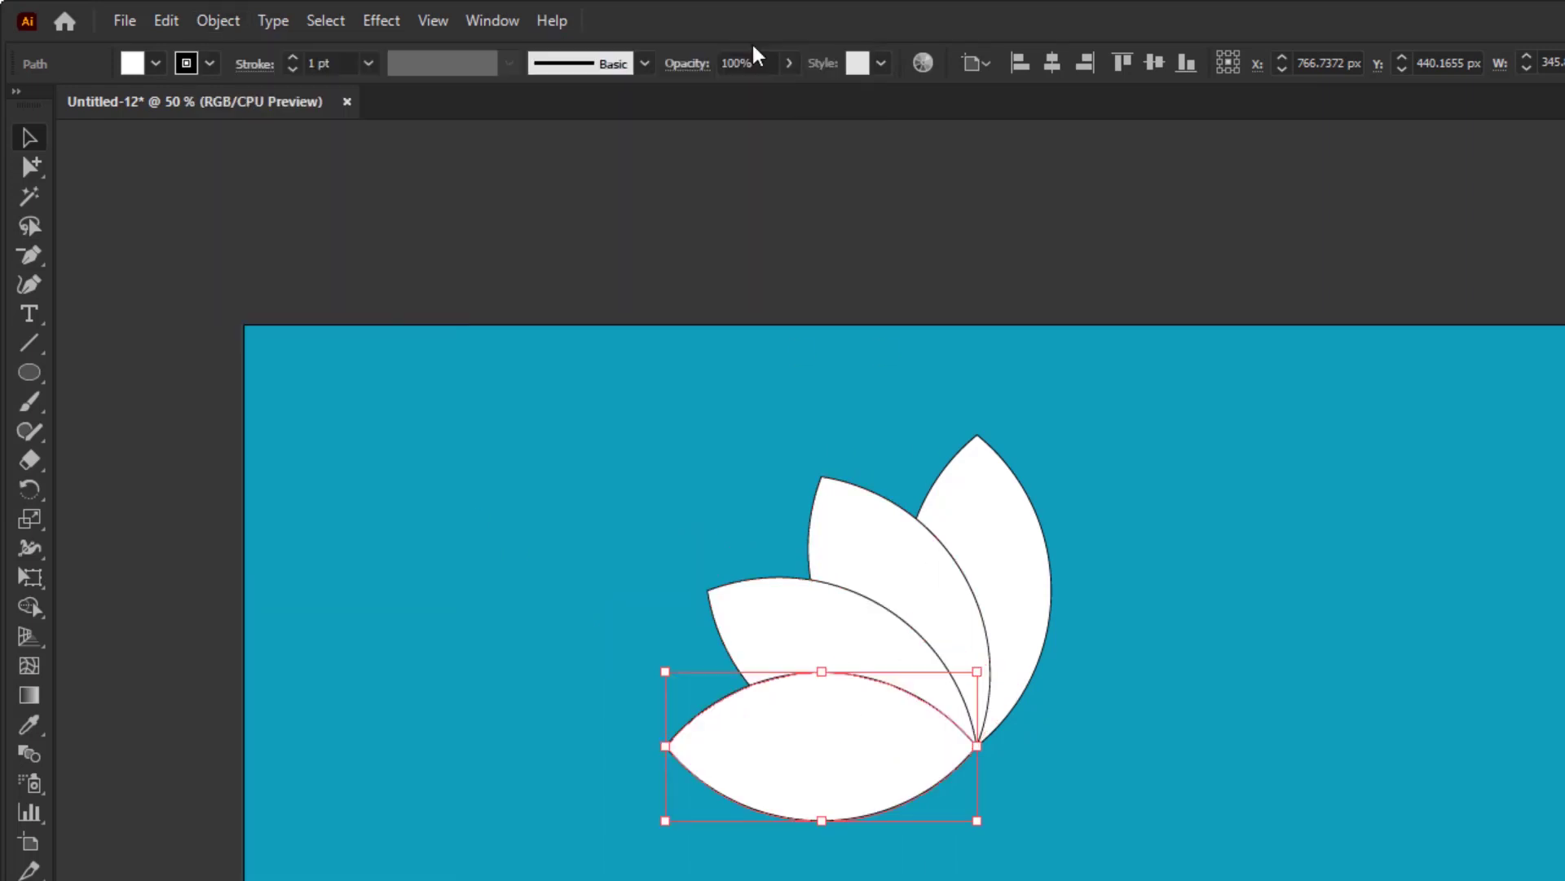
click(217, 24)
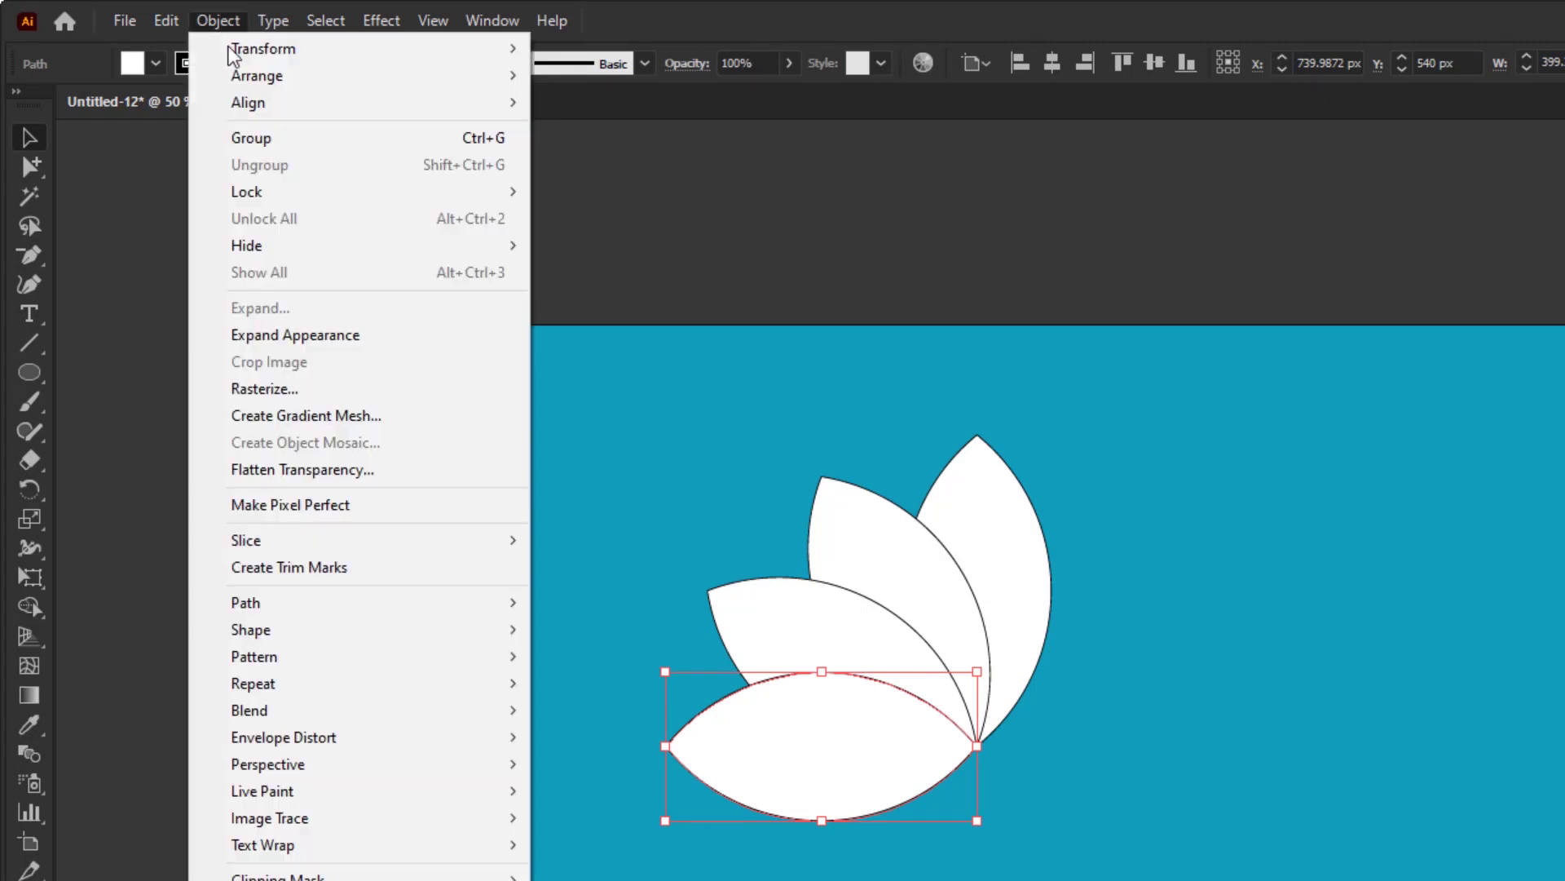
mouse_move(228, 47)
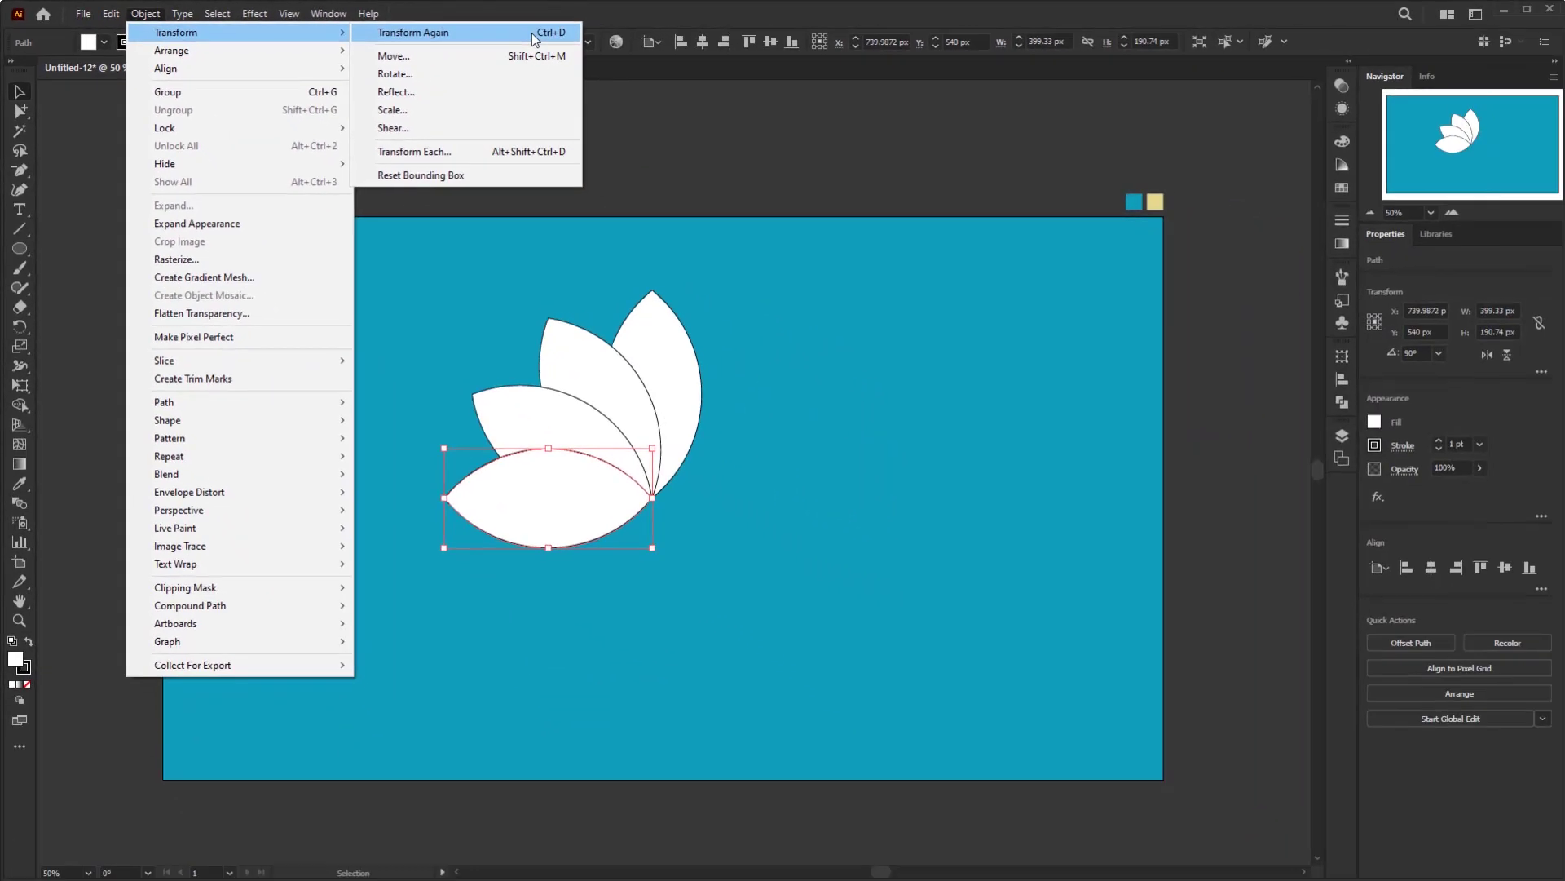
click(798, 48)
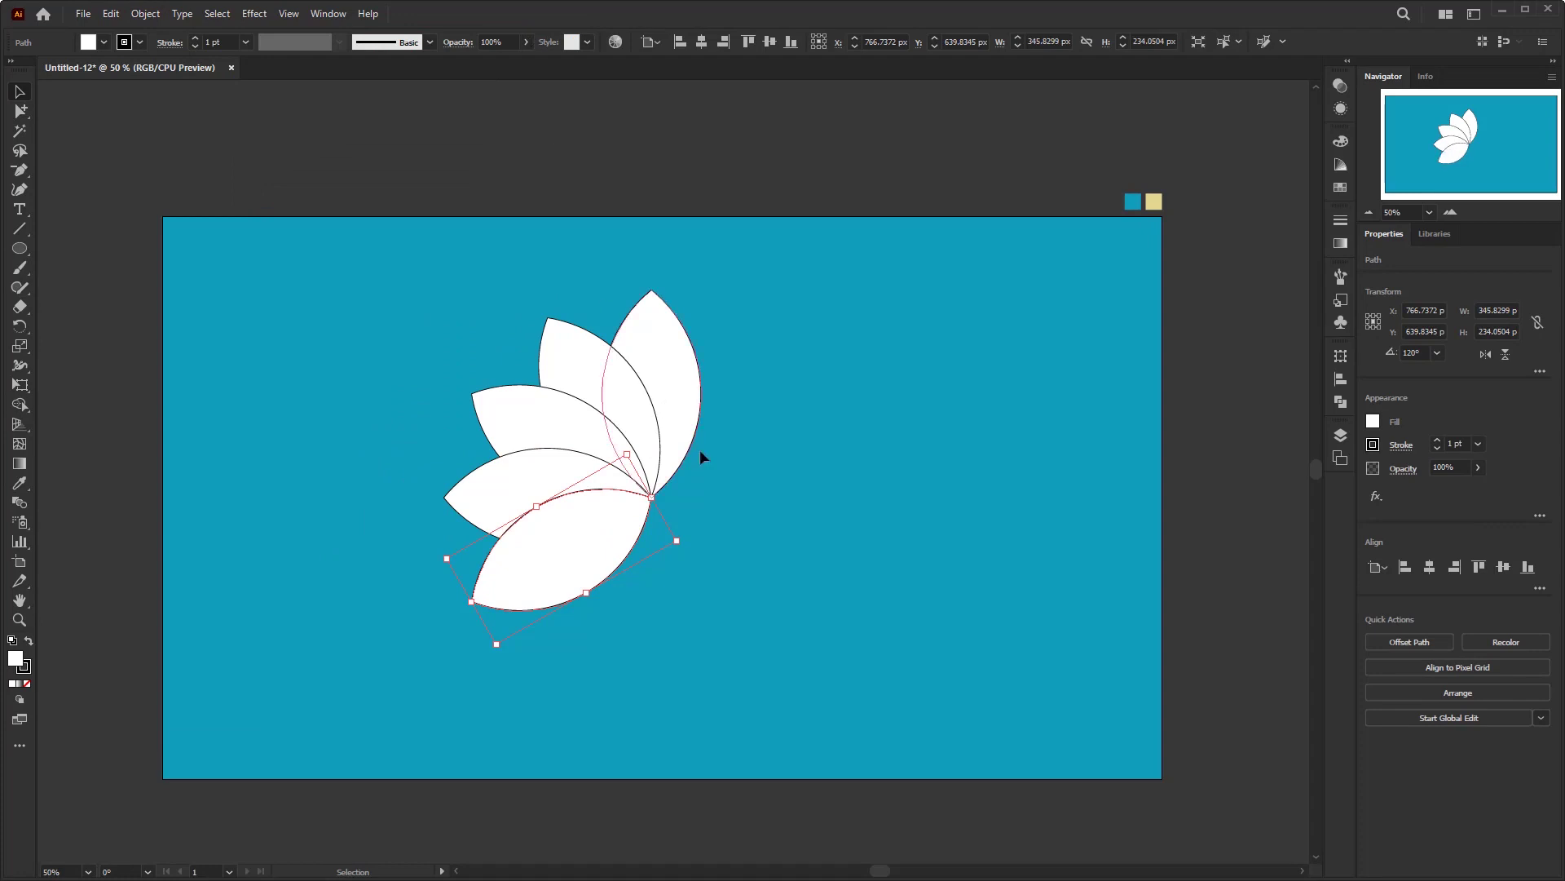
Repeat the last transformation seven more times to close the 12-petal ring, and clear the selection.
key(ctrl+d)
key(ctrl+d)
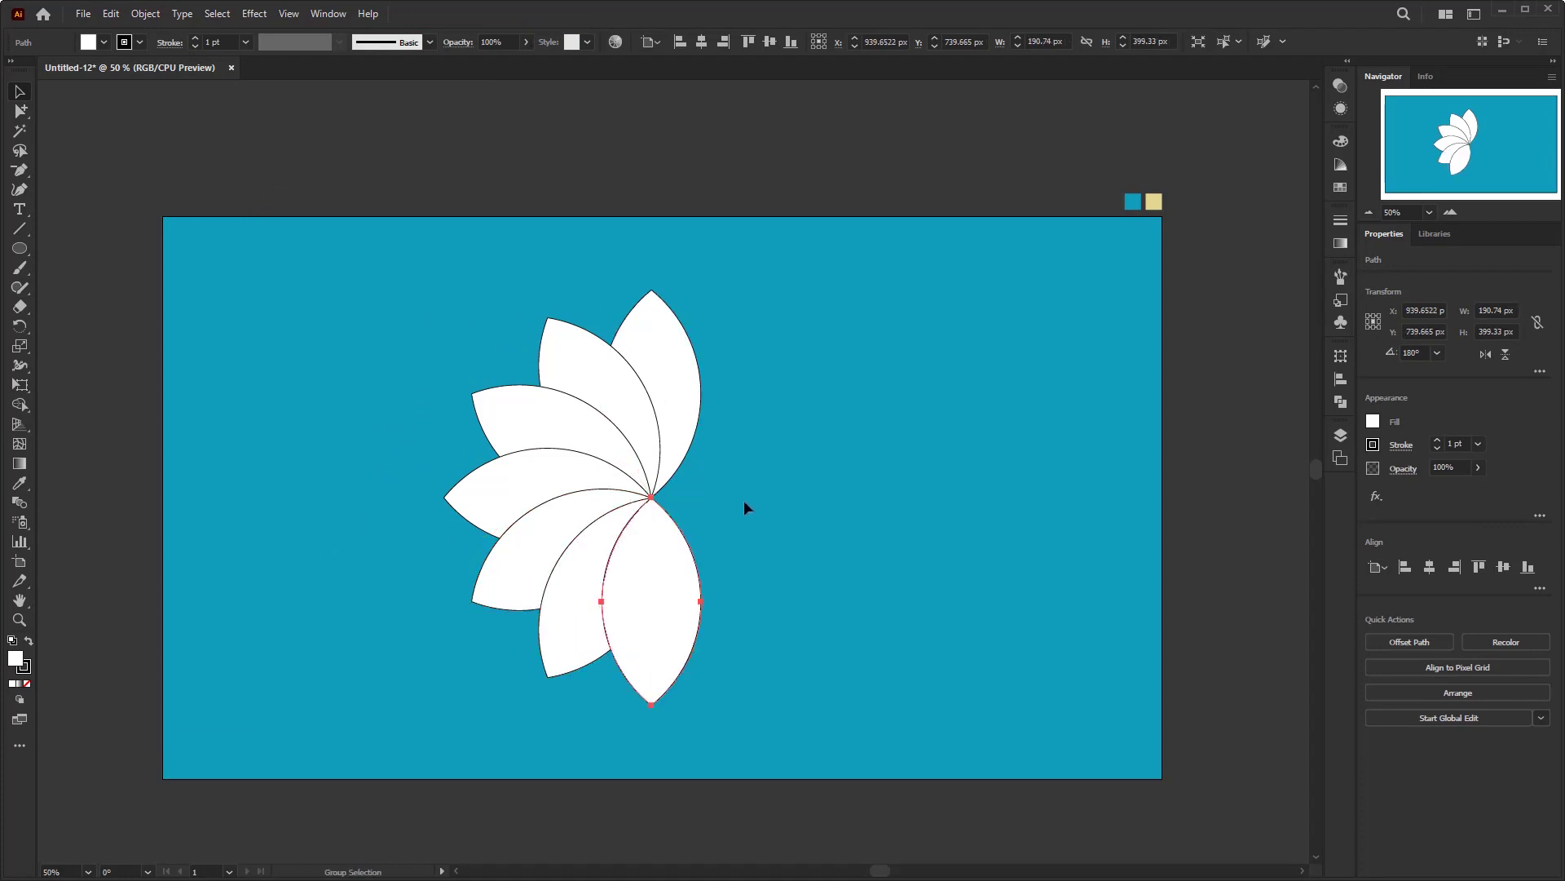
key(ctrl+d)
key(ctrl+d)
key(ctrl+d)
key(ctrl+d)
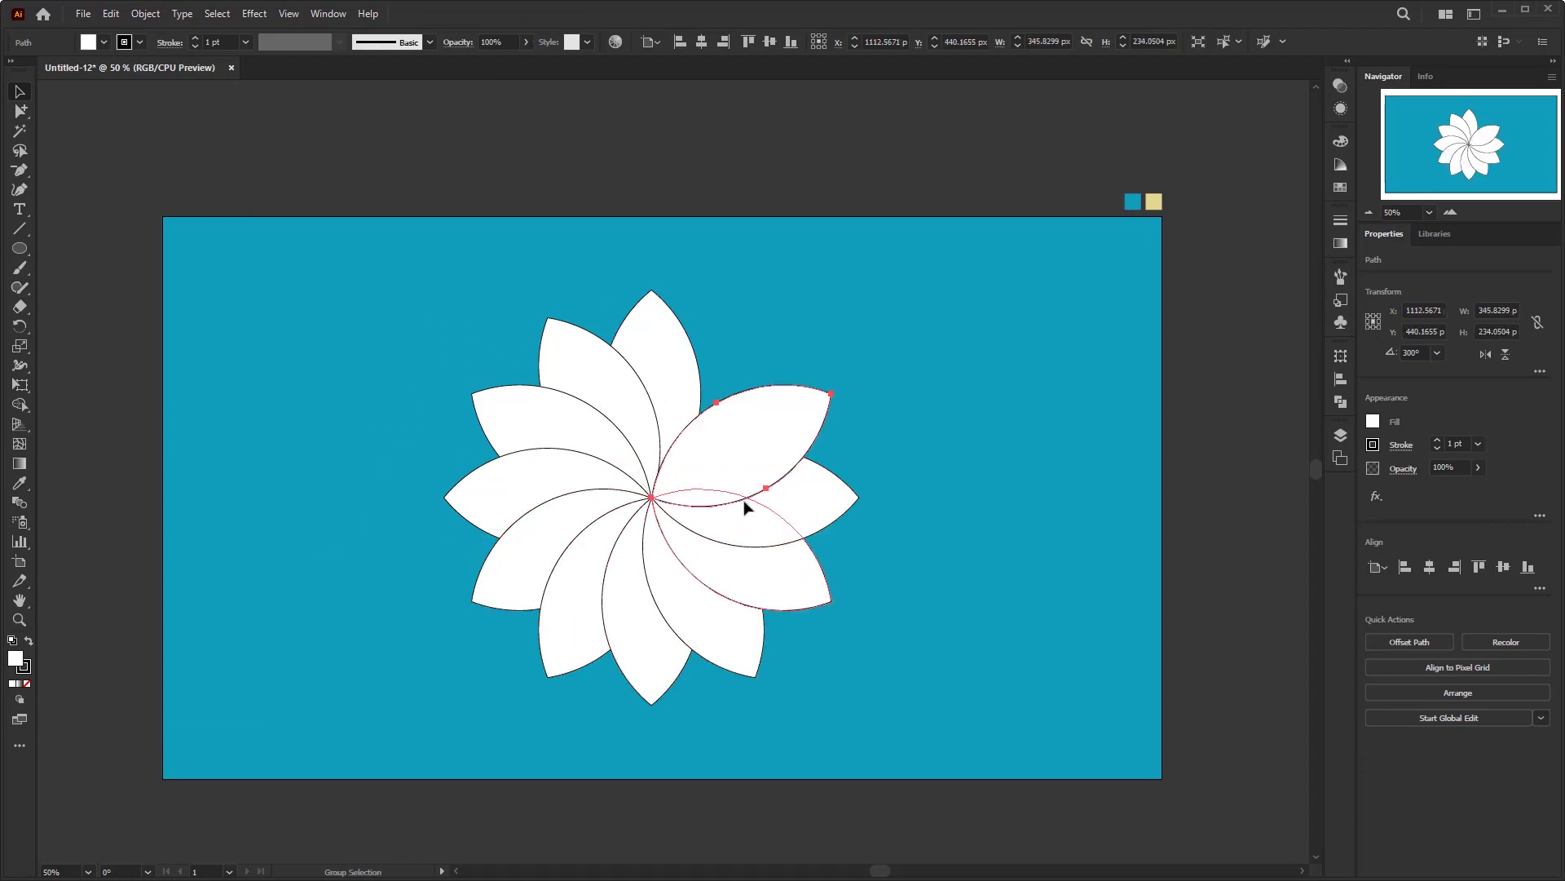
key(ctrl+d)
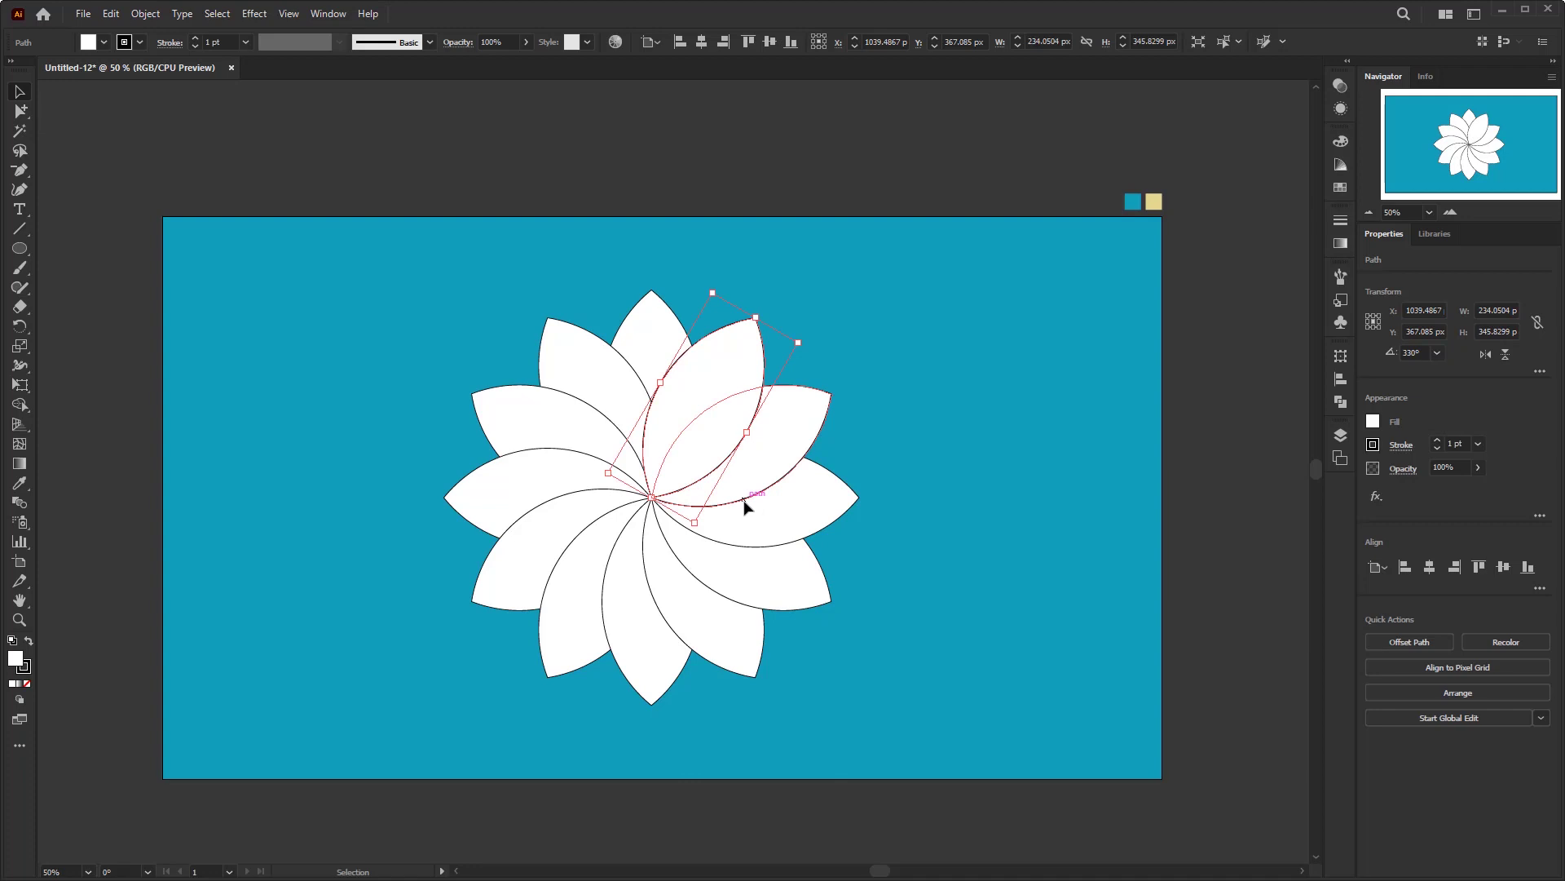
click(508, 335)
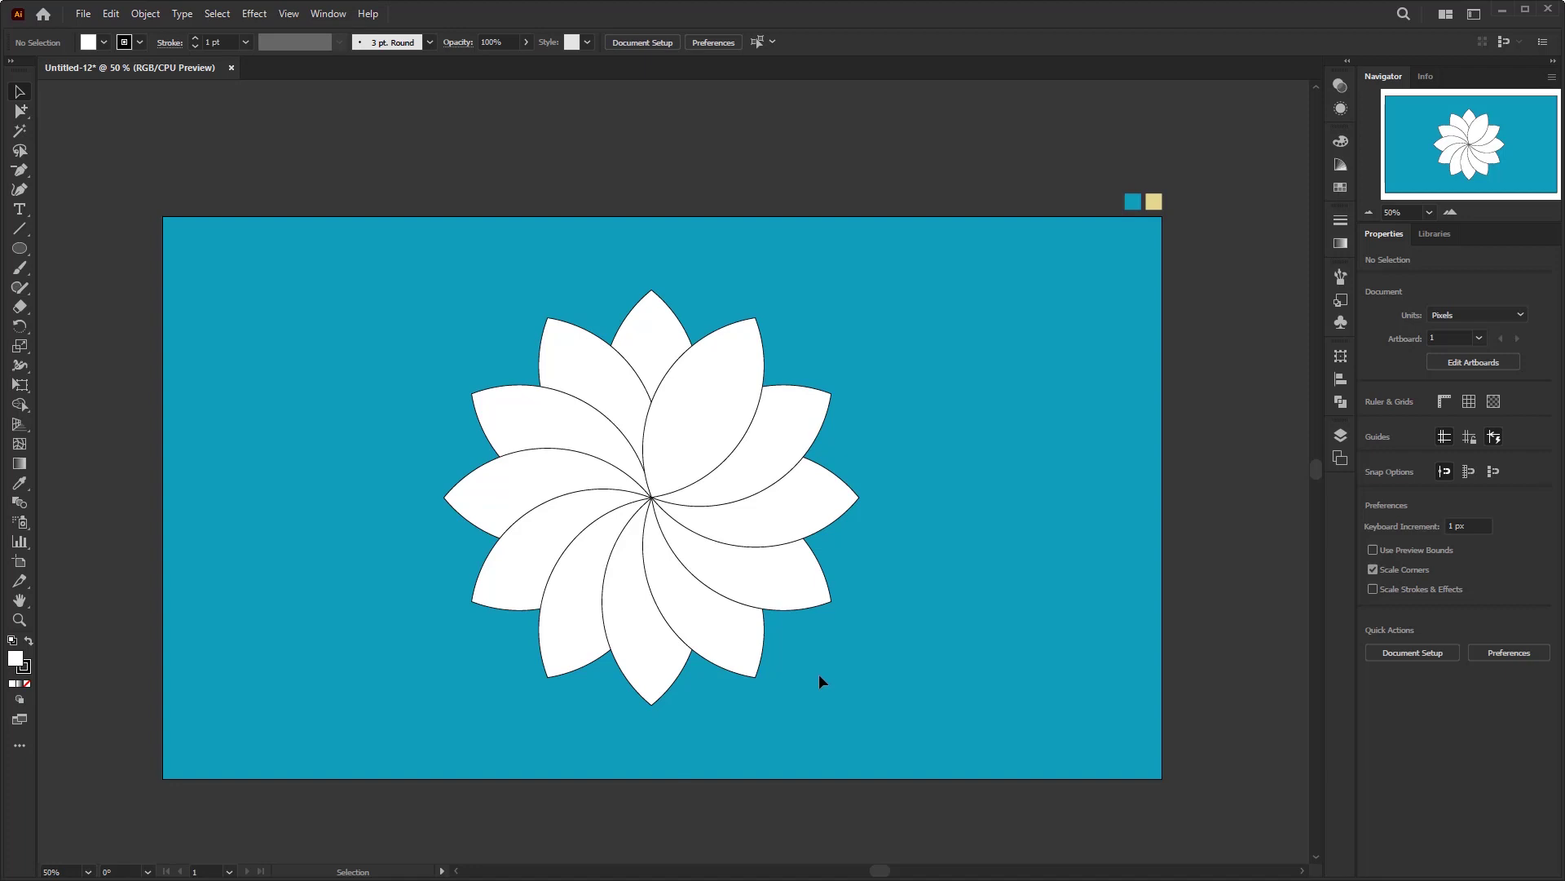
Select all the petals and offset their paths by 15 px with miter joins and a miter limit of 4.
drag(832, 687, 468, 346)
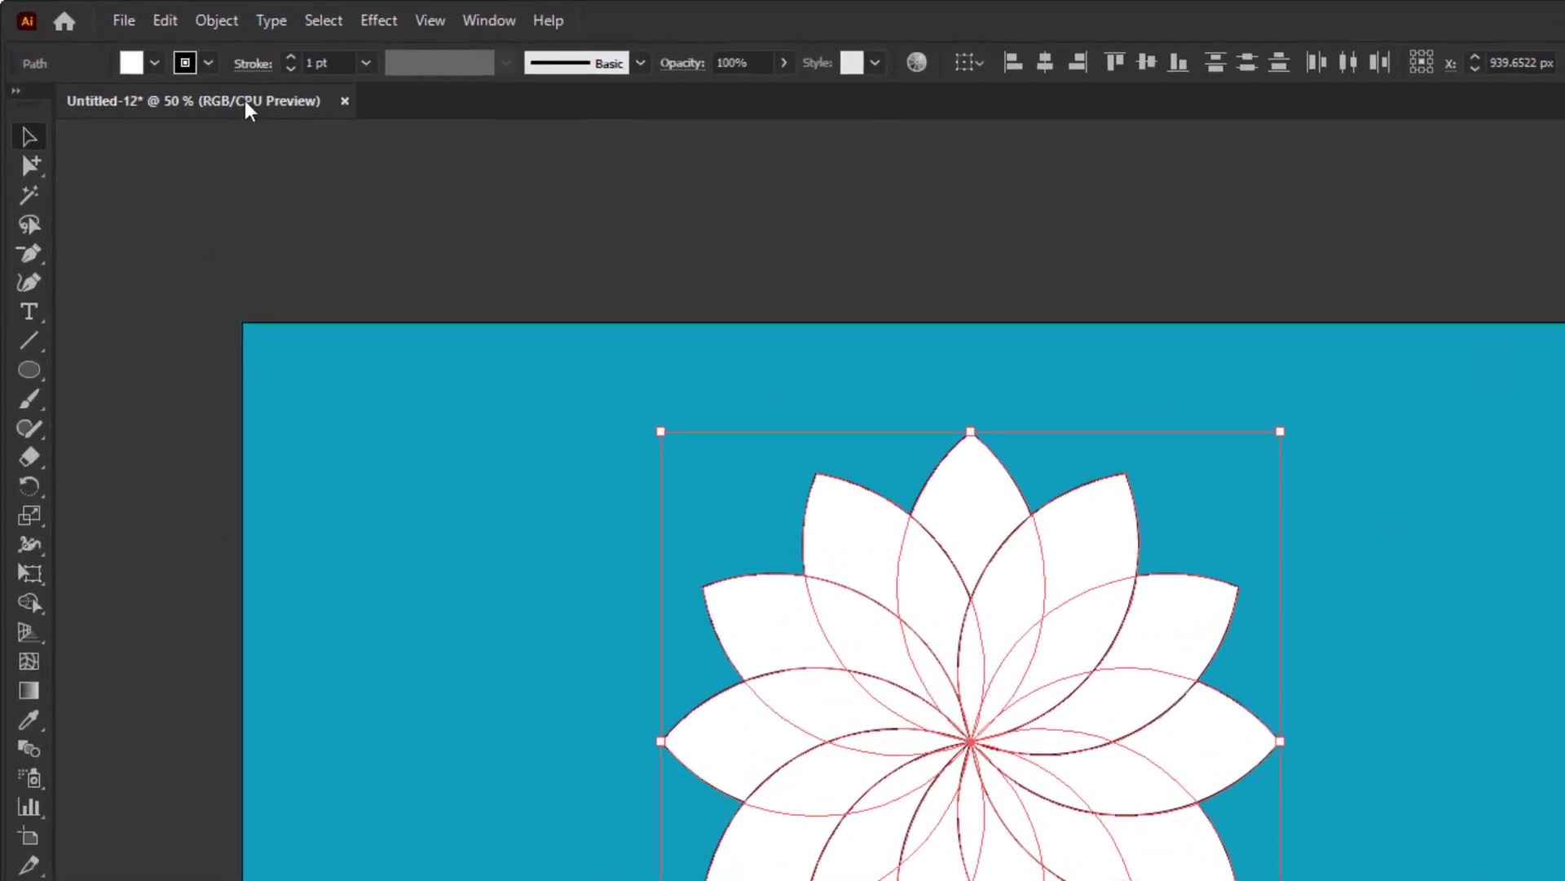
click(144, 13)
mouse_move(319, 605)
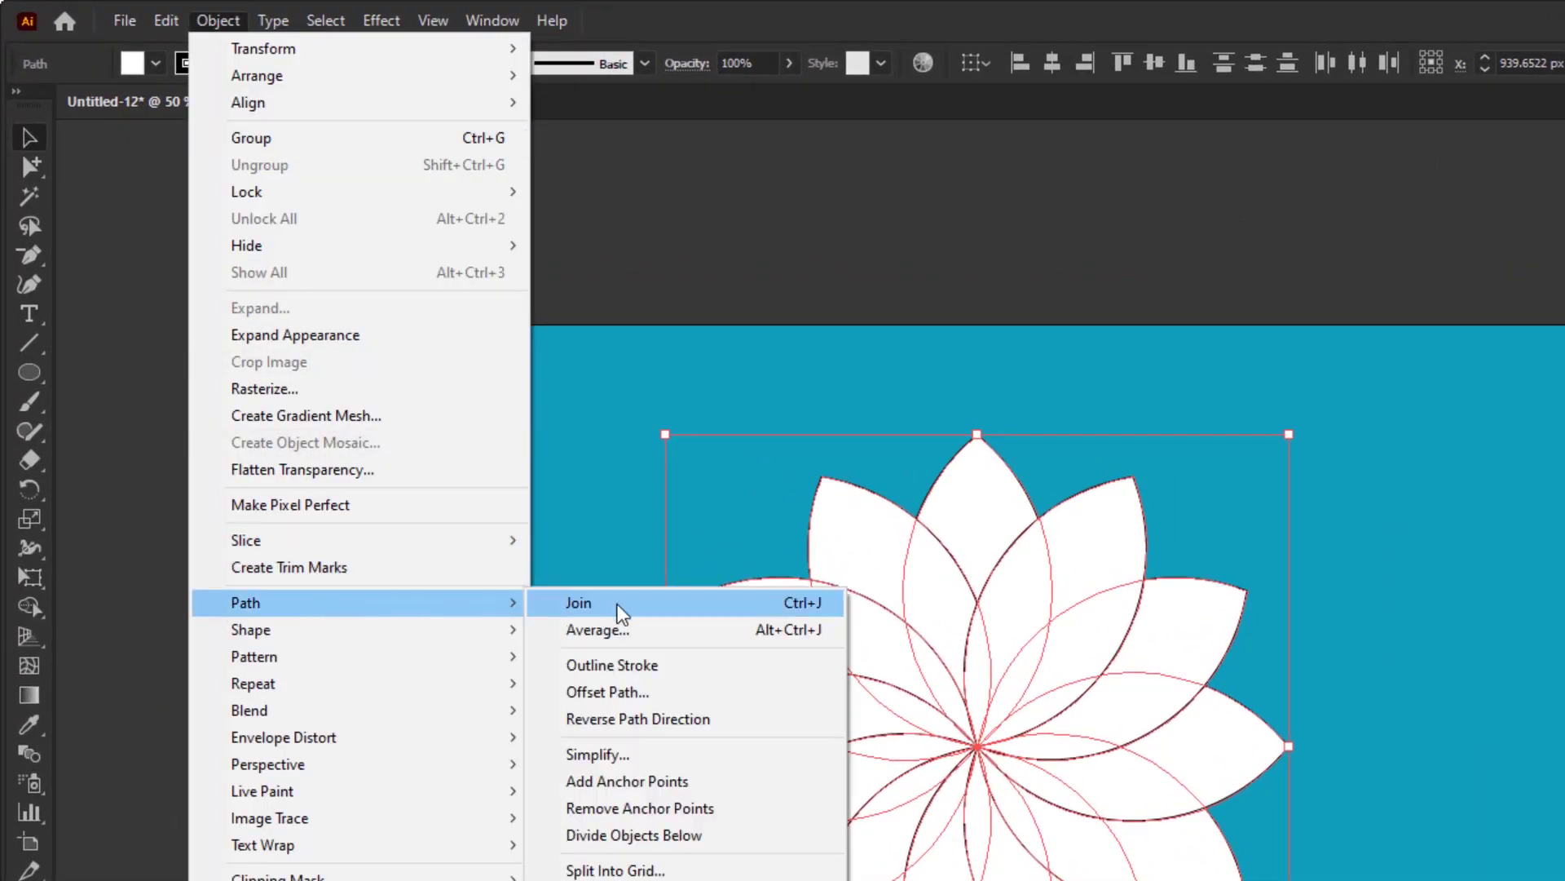
click(671, 693)
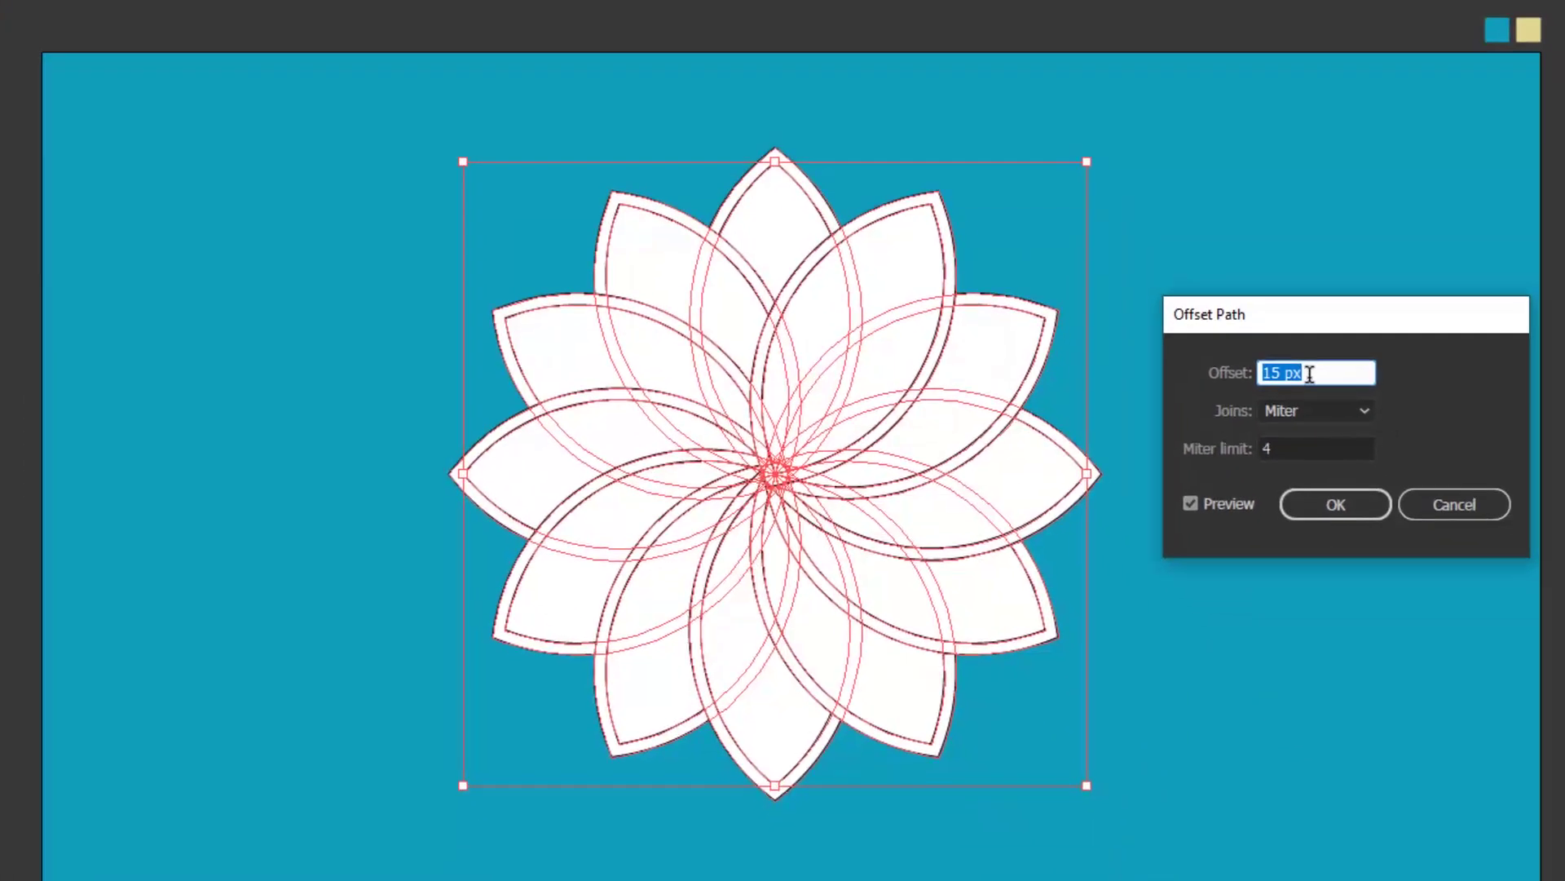
click(1329, 357)
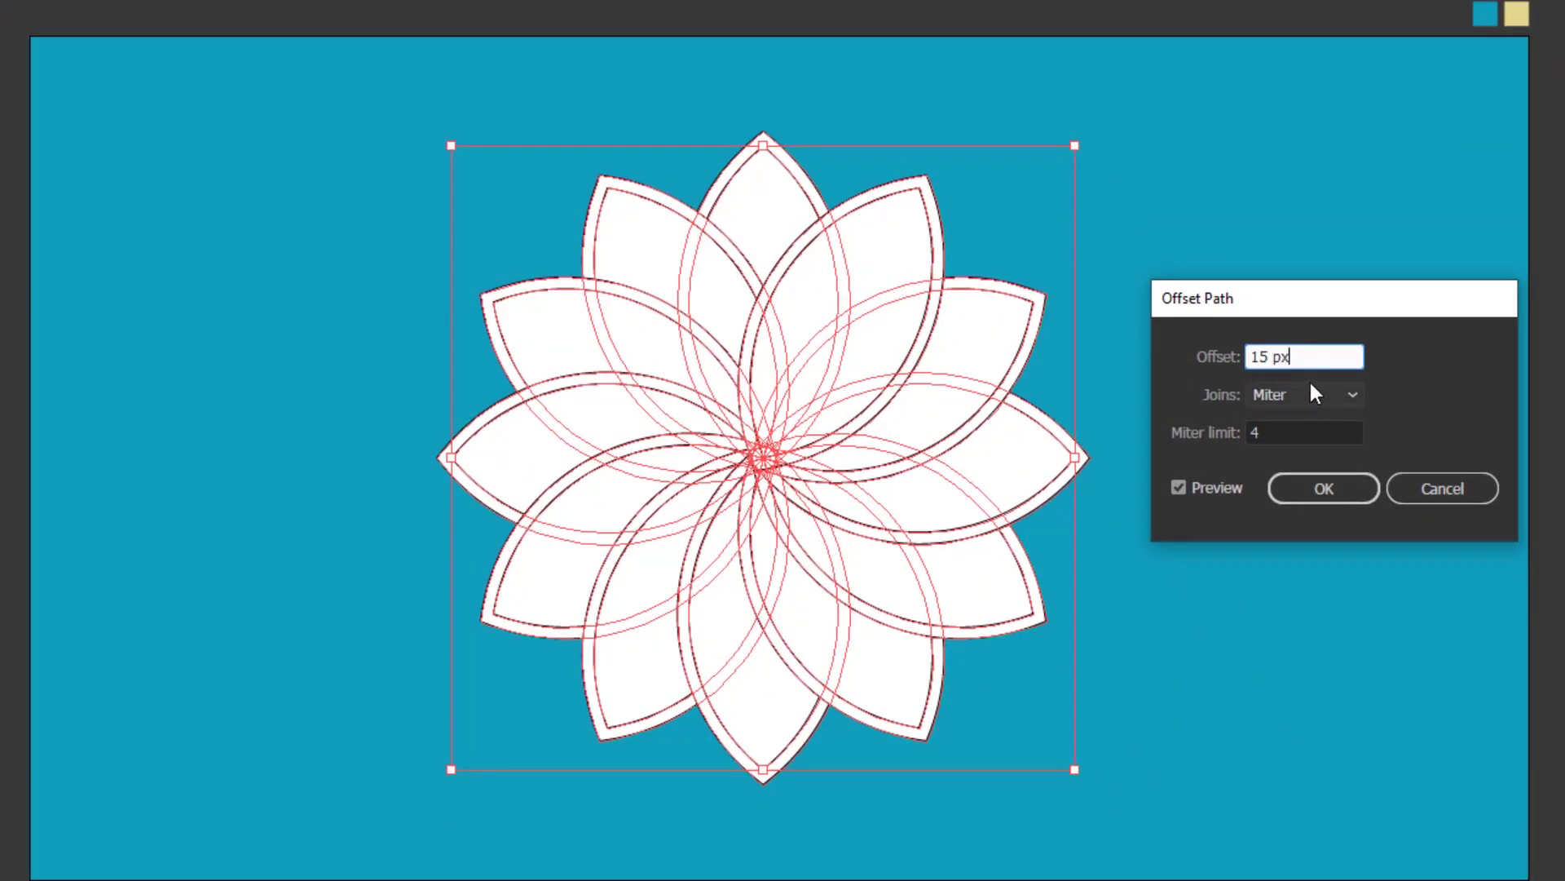
click(1320, 486)
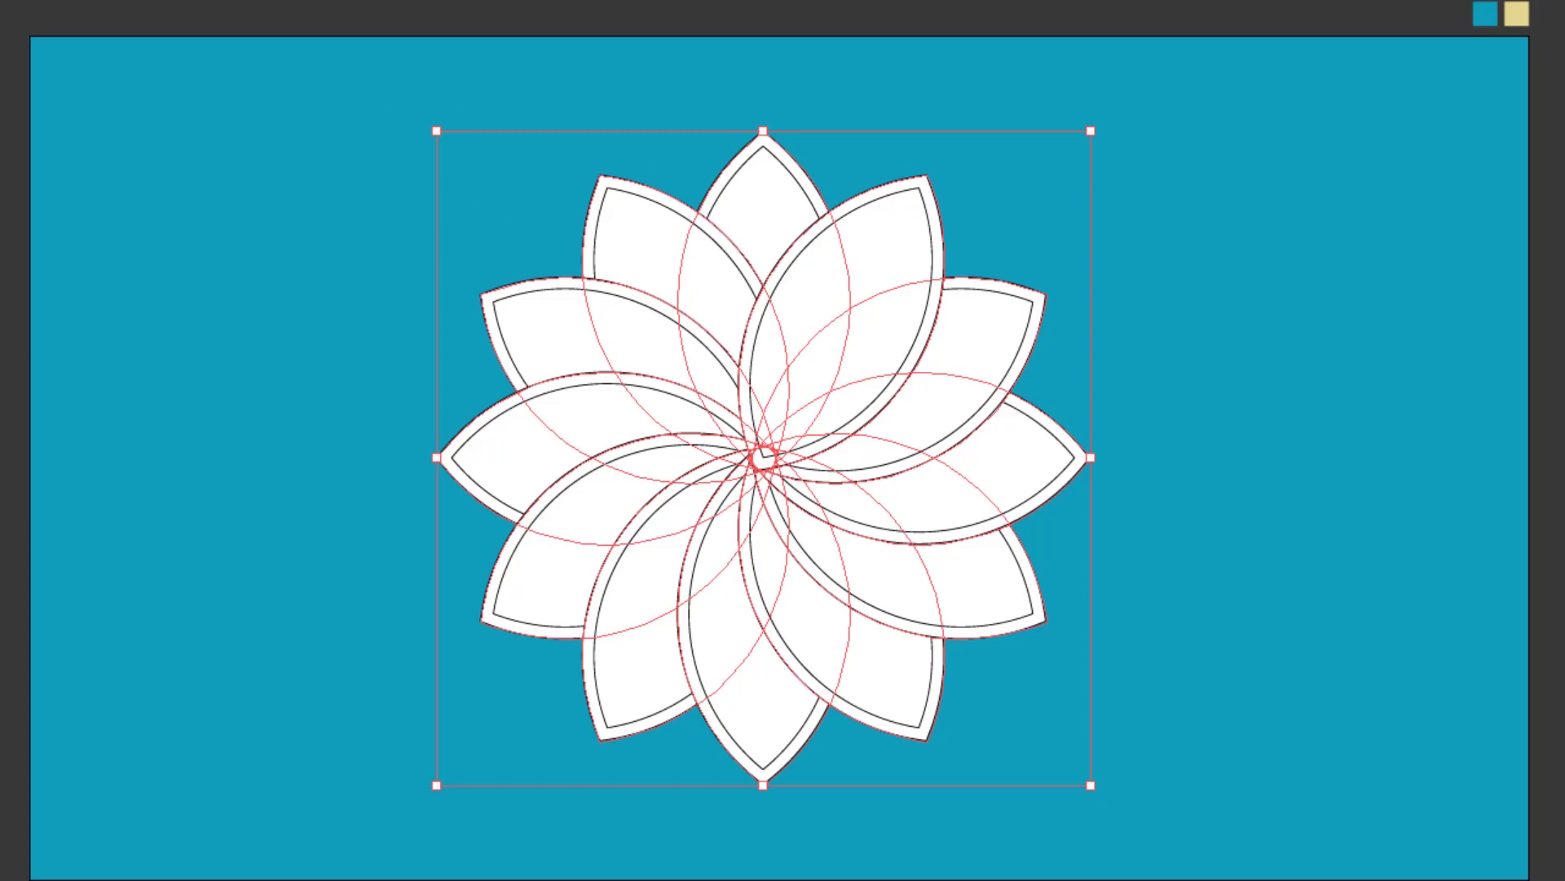
Remove the outer offset strips around the petal tips with the Shape Builder tool and group the flower.
drag(331, 189, 1181, 779)
click(25, 299)
drag(23, 301, 216, 303)
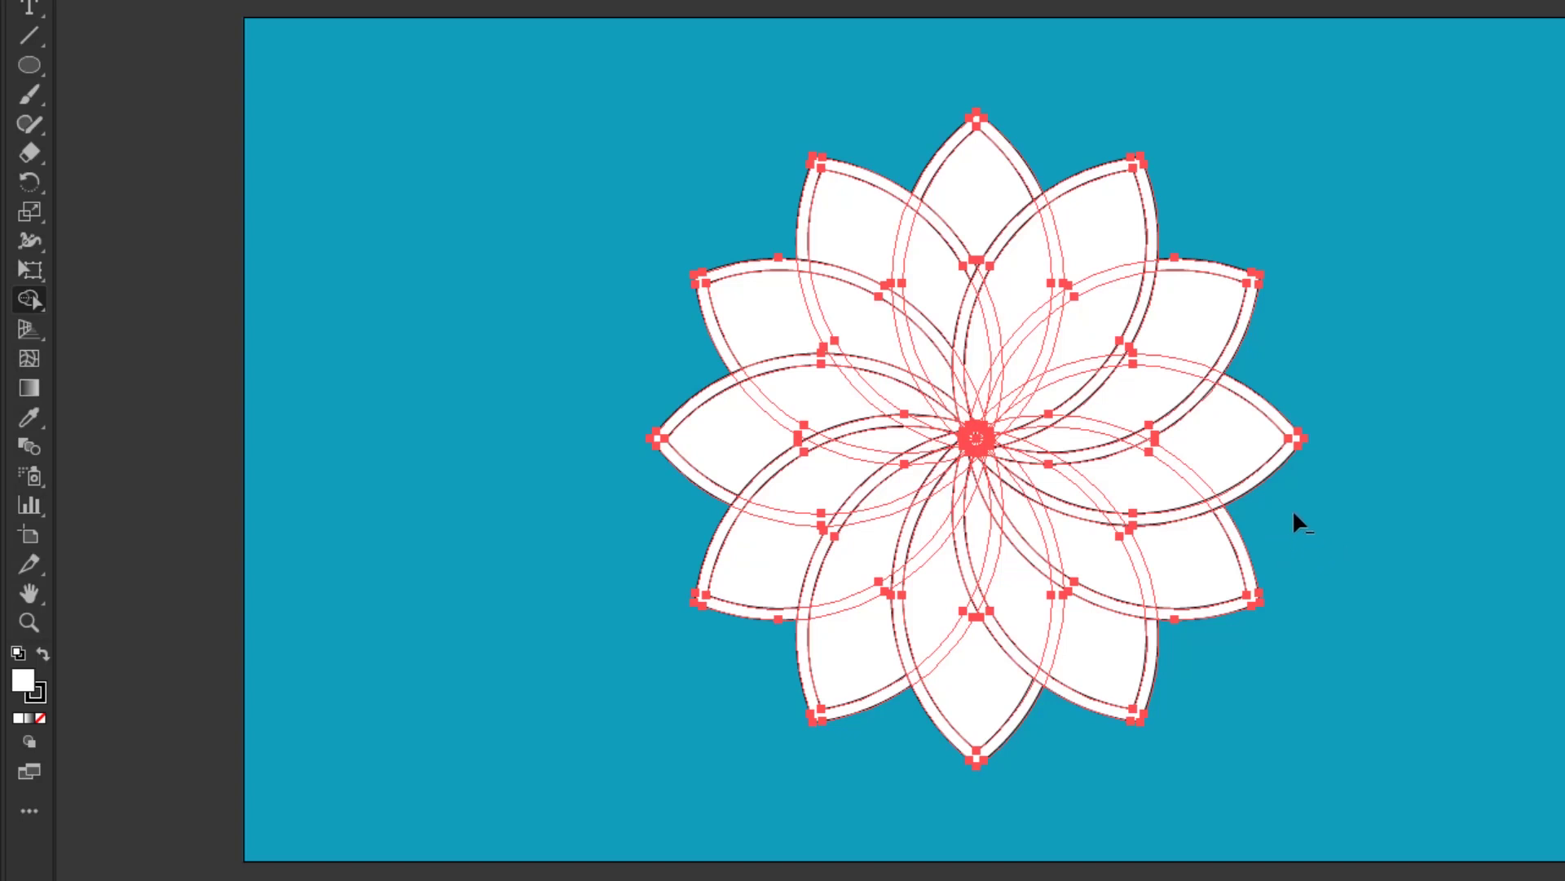
drag(1298, 443, 1300, 427)
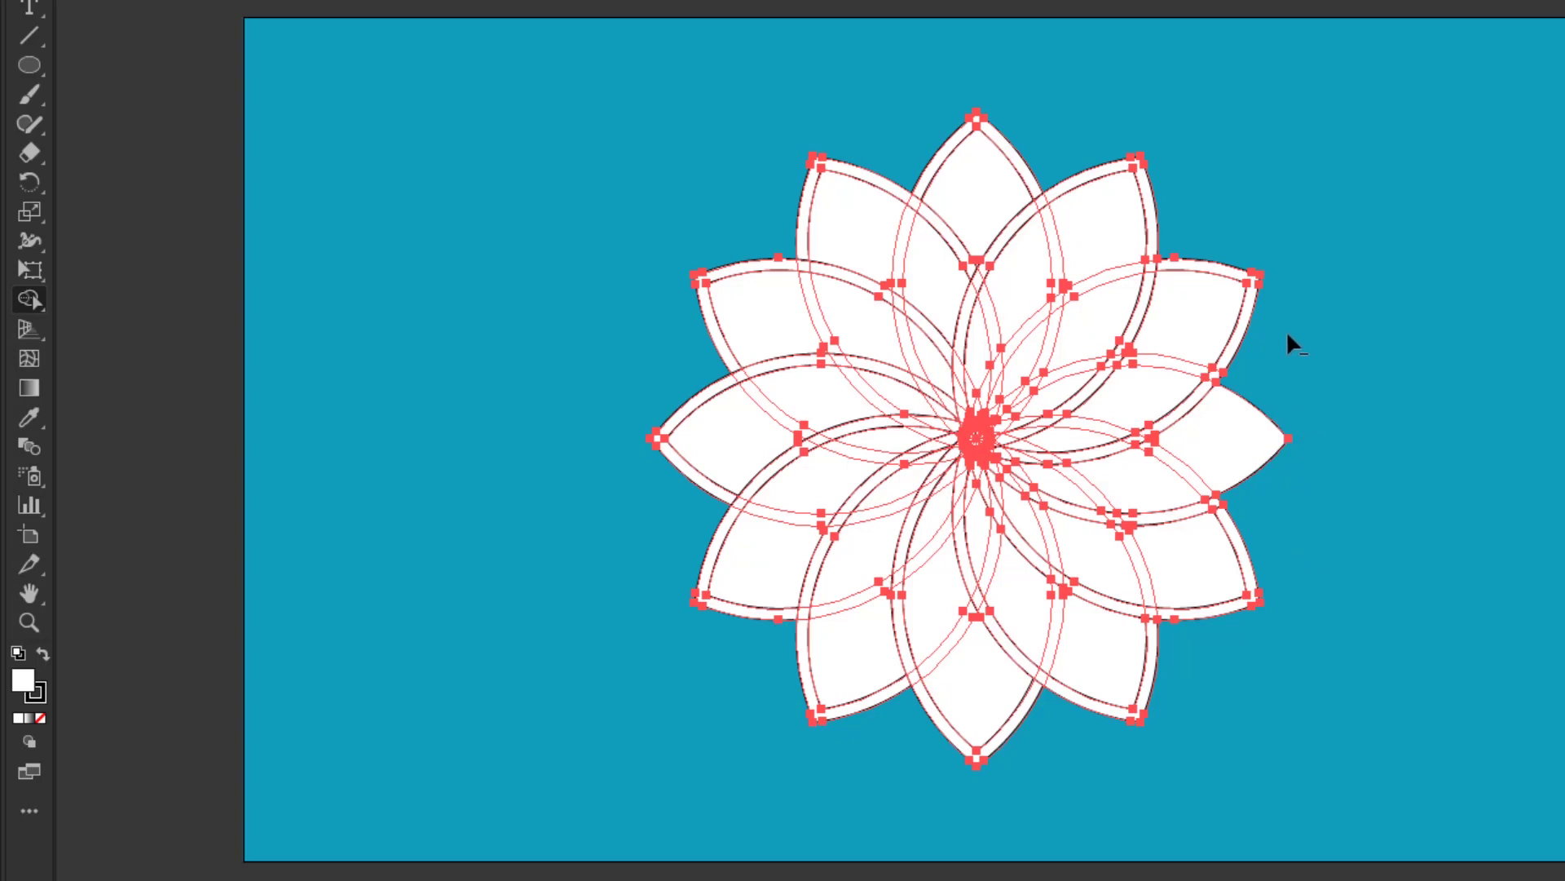
mouse_move(1255, 265)
mouse_down()
mouse_move(1244, 290)
mouse_move(1194, 176)
mouse_move(1046, 138)
mouse_up()
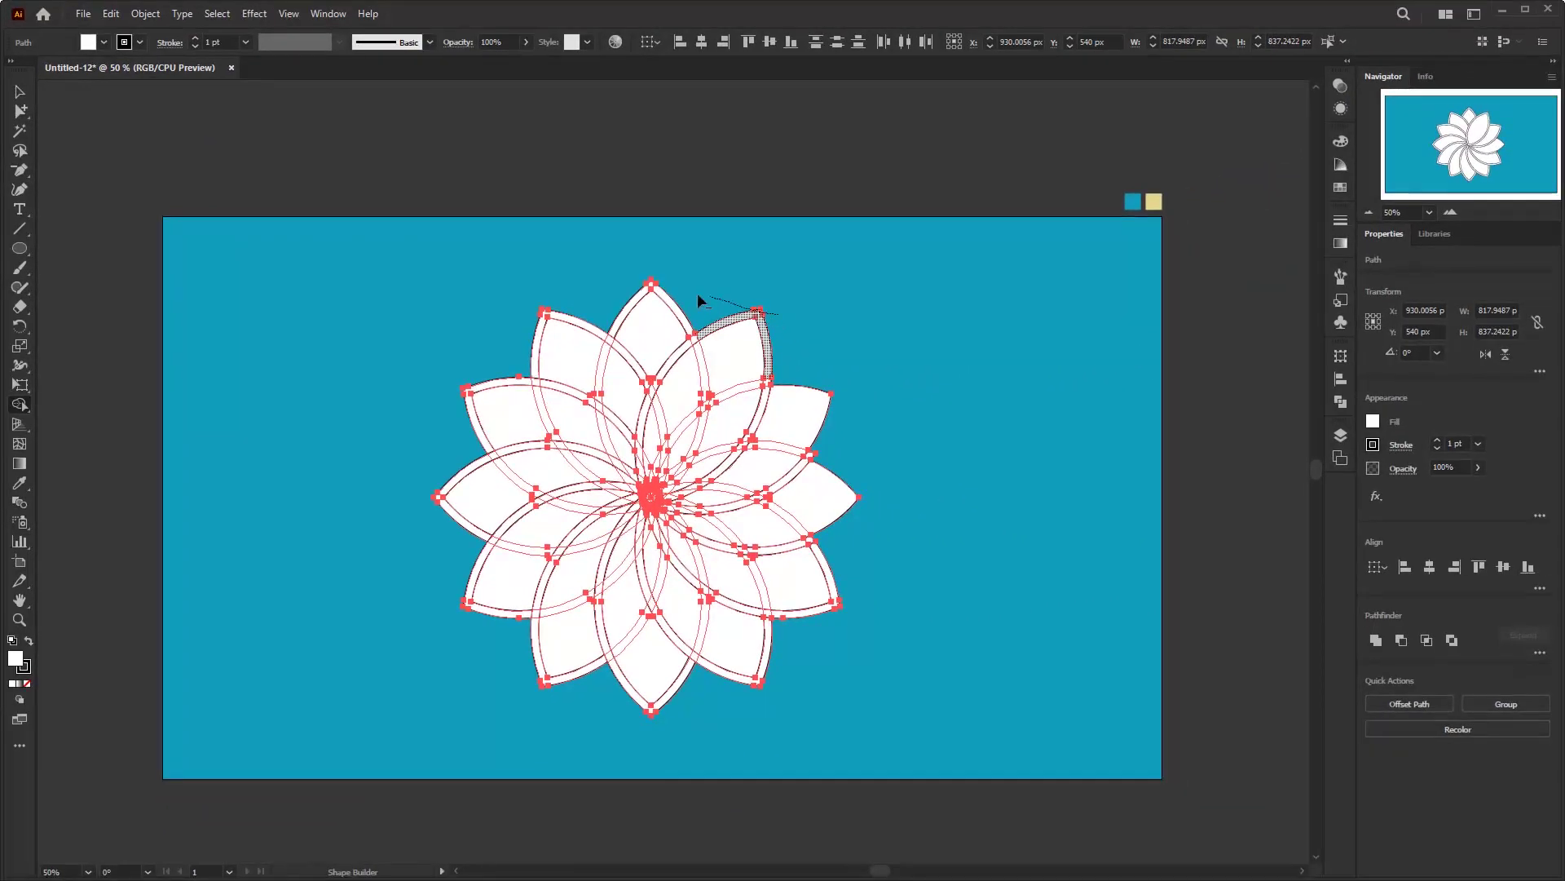
drag(697, 300, 649, 286)
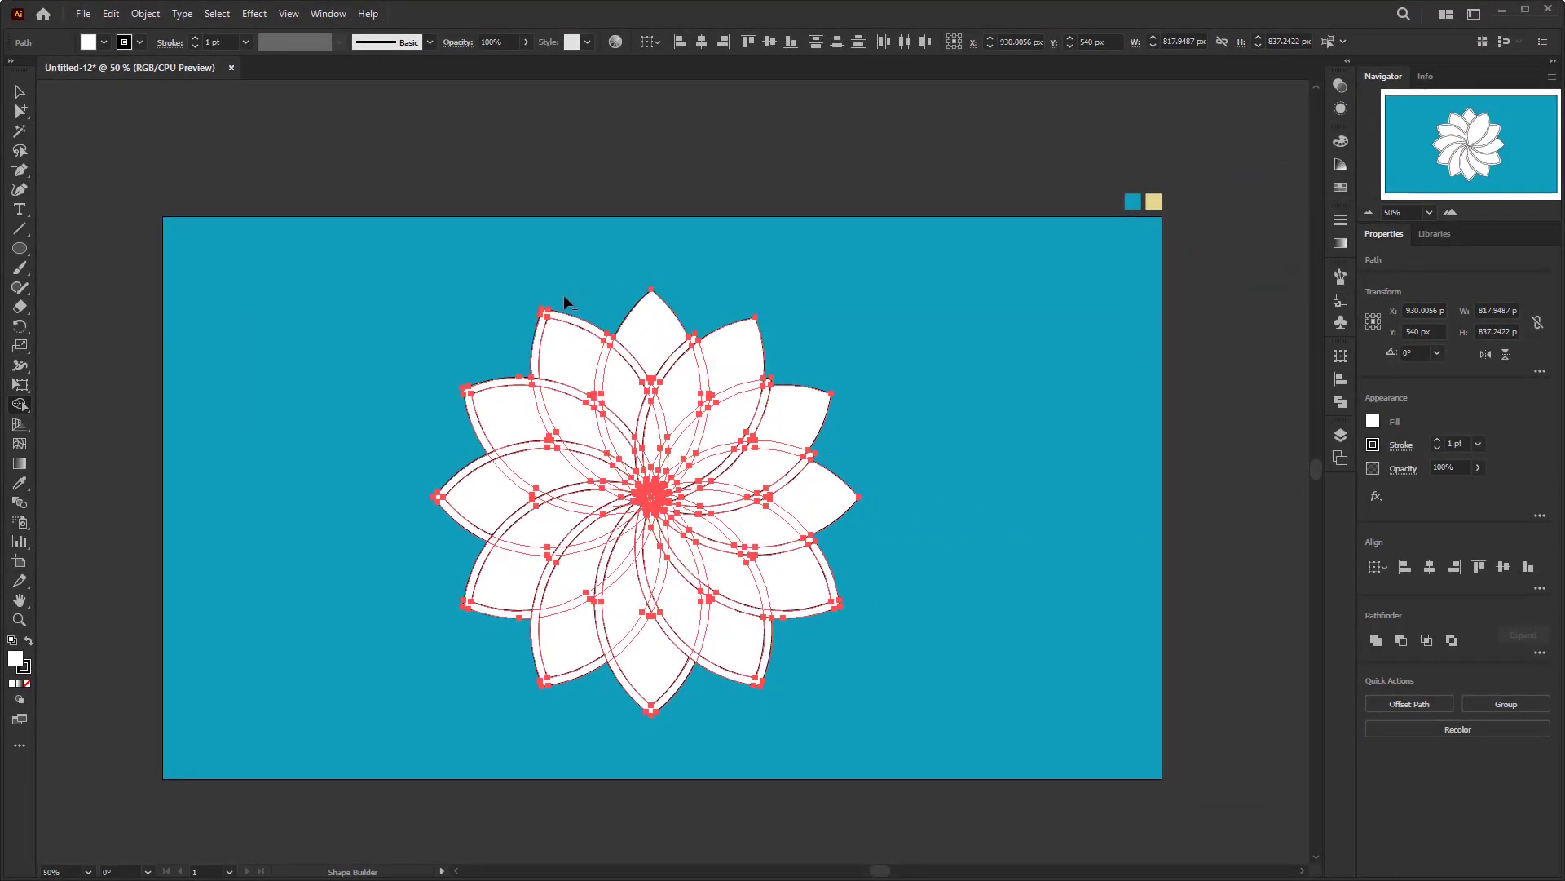
drag(486, 372, 465, 408)
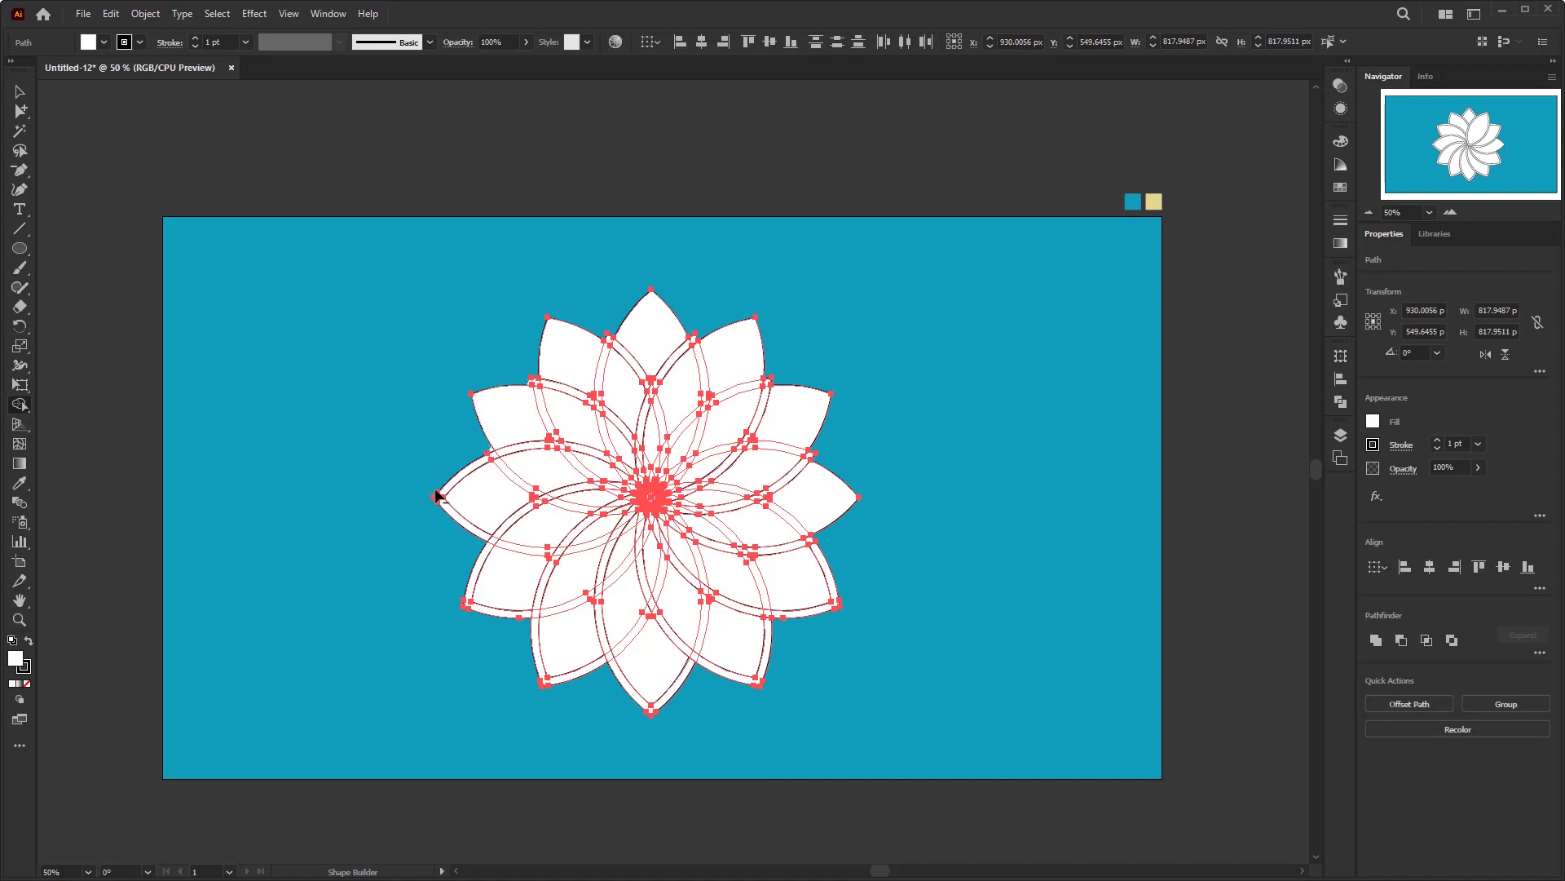
drag(437, 497, 442, 530)
mouse_move(443, 587)
mouse_down()
mouse_move(561, 693)
mouse_move(647, 709)
mouse_move(752, 685)
mouse_move(834, 617)
mouse_move(853, 546)
mouse_move(839, 613)
mouse_up()
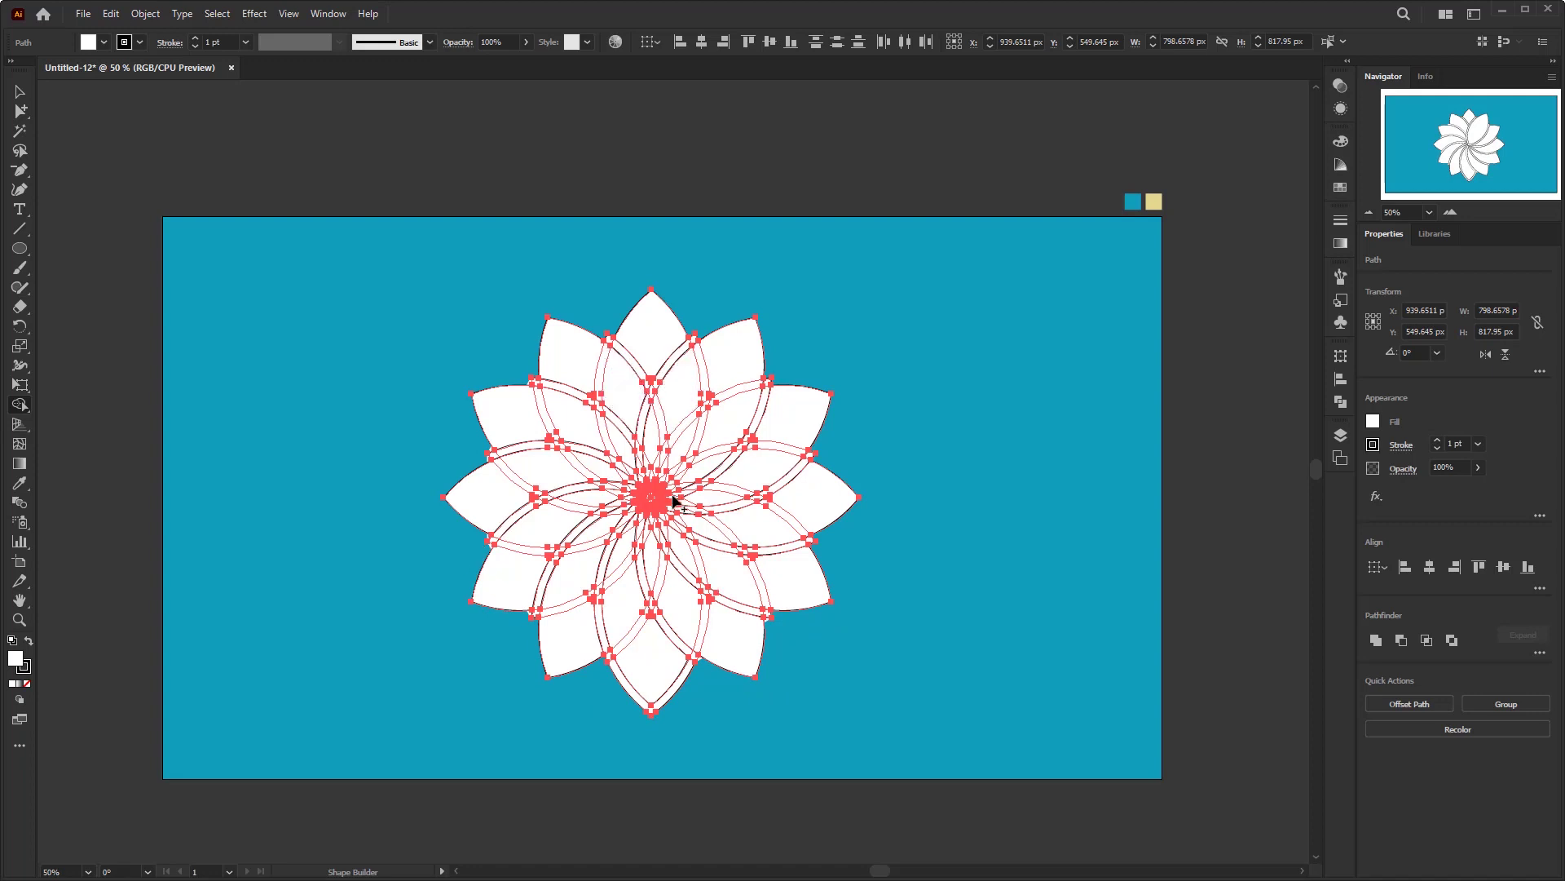
key(ctrl+g)
Cut away three curved offset strips with Shape Builder, from the top petal clockwise to the flower's right side, each down to the centre.
key(ctrl+1)
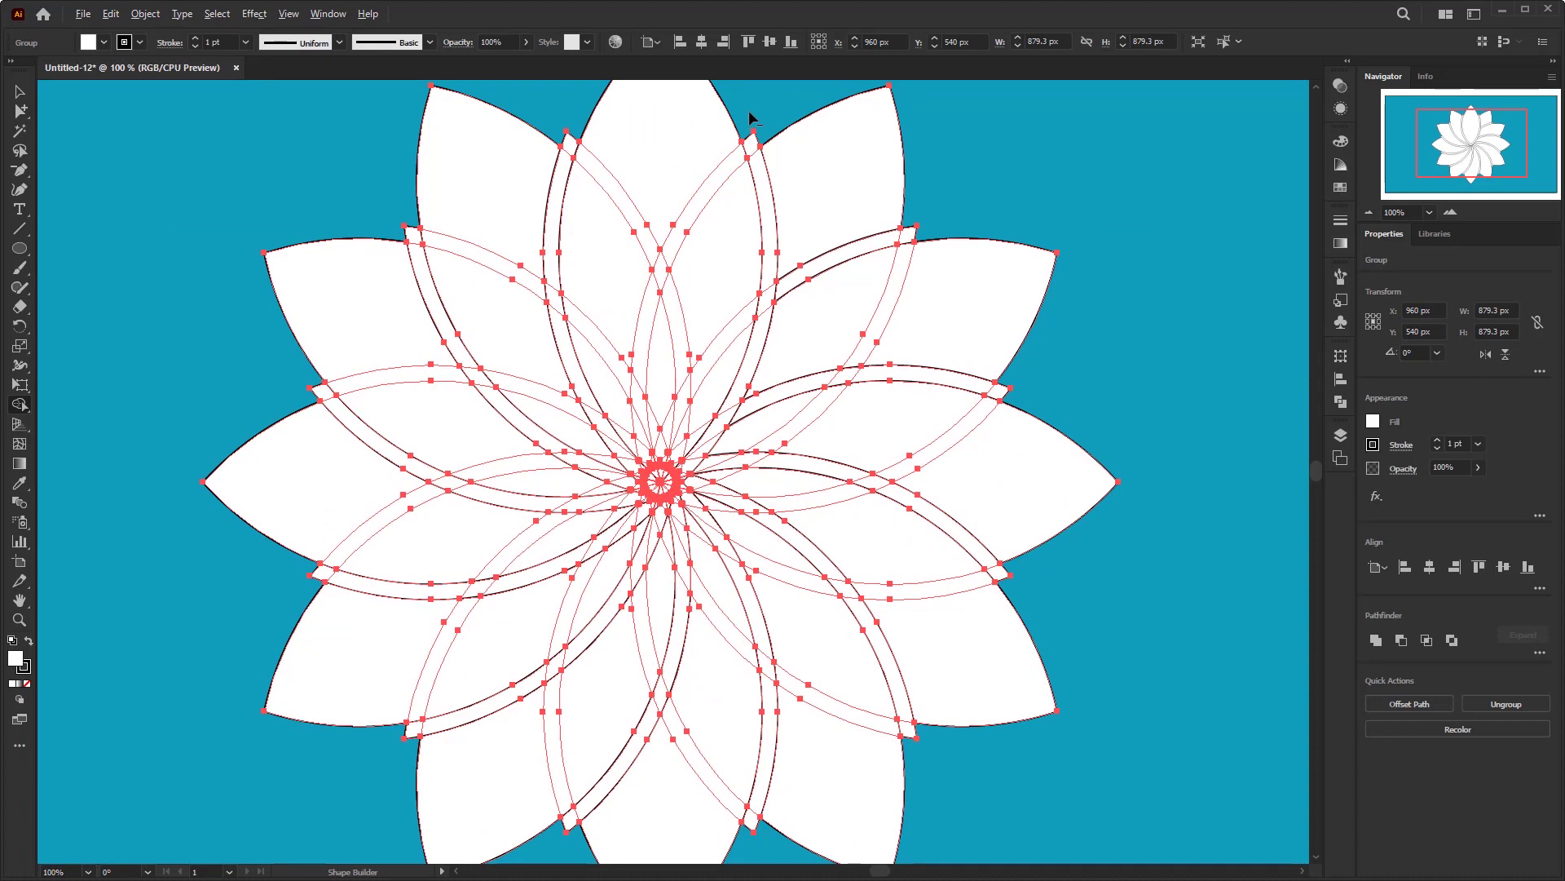
mouse_move(757, 167)
mouse_down()
mouse_move(768, 275)
mouse_move(745, 378)
mouse_move(659, 507)
mouse_up()
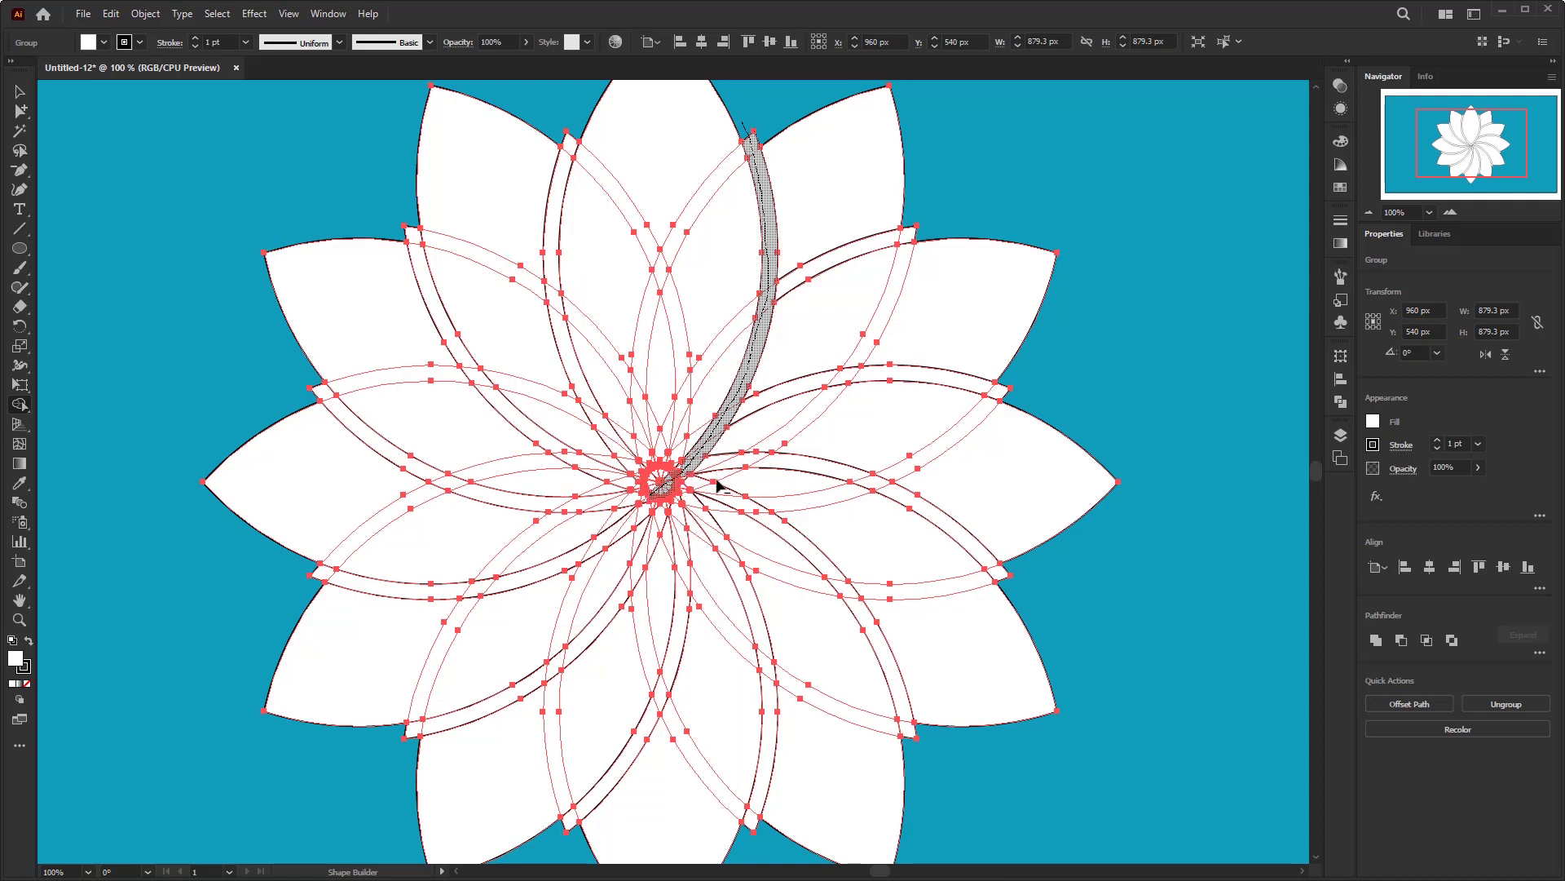
scroll(717, 479, up, 4)
scroll(703, 489, down, 4)
mouse_move(786, 394)
mouse_down()
mouse_move(675, 500)
mouse_move(516, 560)
mouse_up()
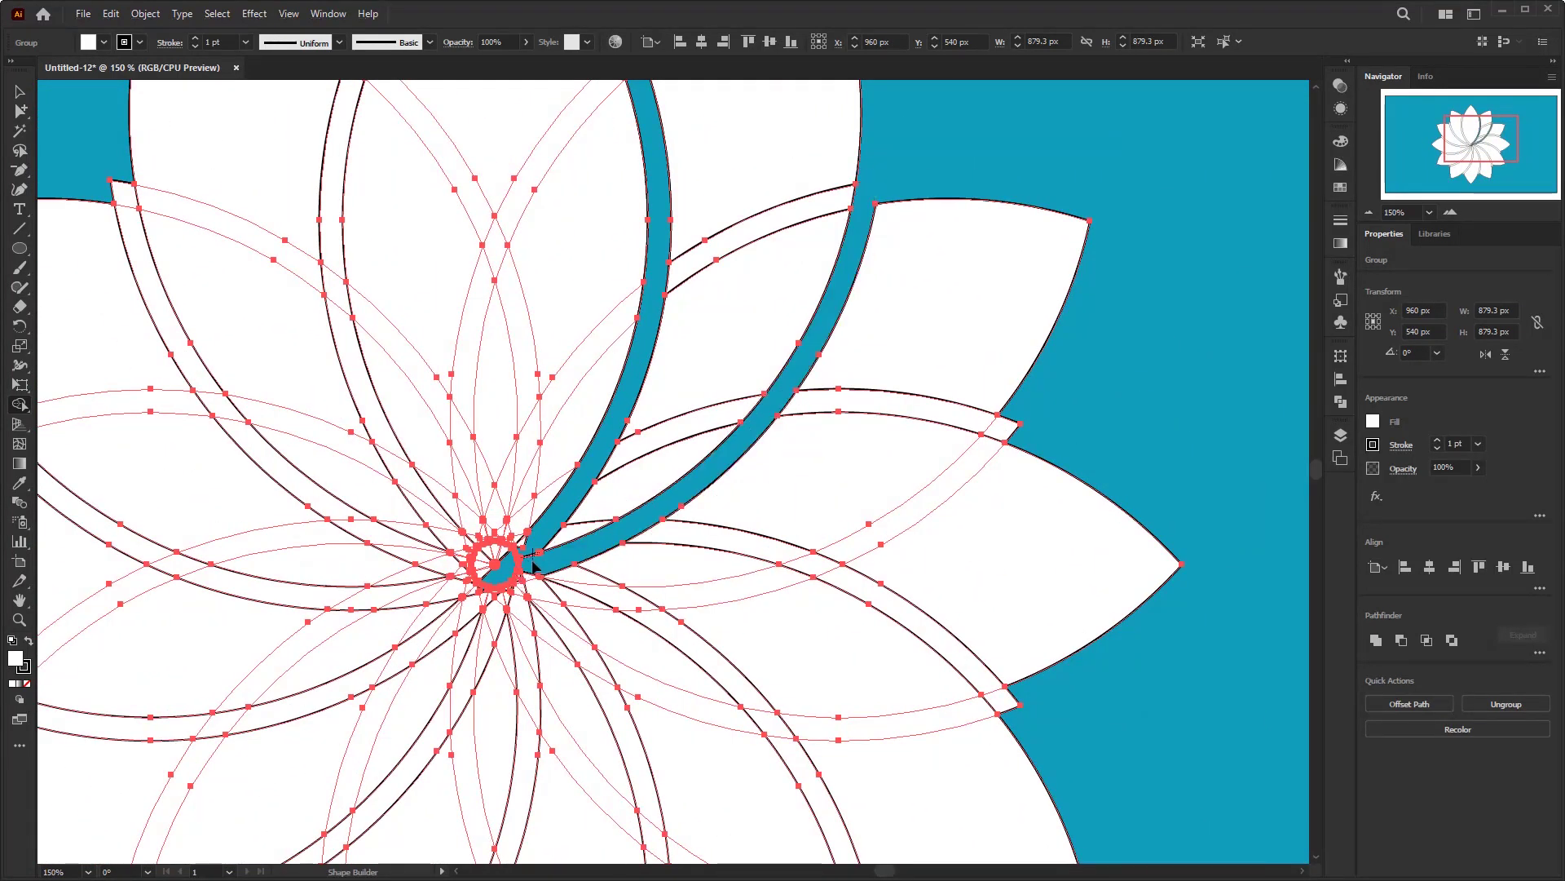
scroll(865, 390, up, 5)
scroll(589, 404, down, 4)
drag(856, 218, 1135, 243)
mouse_move(1139, 247)
mouse_down()
mouse_move(1111, 282)
mouse_move(949, 396)
mouse_move(761, 465)
mouse_move(580, 485)
mouse_move(473, 447)
mouse_up()
Remove the next four curved offset strips clockwise, through the flower's lower right and bottom petals, up to the centre.
scroll(926, 549, down, 3)
mouse_move(1168, 487)
mouse_down()
mouse_move(1031, 517)
mouse_move(795, 522)
mouse_move(481, 357)
mouse_up()
mouse_move(995, 825)
mouse_down()
mouse_move(594, 629)
mouse_move(455, 367)
mouse_up()
scroll(815, 646, down, 5)
scroll(815, 647, left, 4)
click(745, 689)
mouse_move(644, 526)
mouse_down()
mouse_move(607, 369)
mouse_move(591, 179)
mouse_move(612, 114)
mouse_up()
mouse_move(463, 787)
mouse_down()
mouse_move(427, 587)
mouse_move(511, 202)
mouse_move(595, 88)
mouse_move(603, 97)
mouse_up()
key(ctrl+minus)
Remove the last five curved offset strips on the flower's left and upper left, completing the swirl of gaps.
mouse_move(334, 718)
mouse_down()
mouse_move(357, 656)
mouse_move(633, 375)
mouse_move(722, 339)
mouse_move(662, 336)
mouse_move(566, 378)
mouse_move(451, 472)
mouse_move(555, 390)
mouse_up()
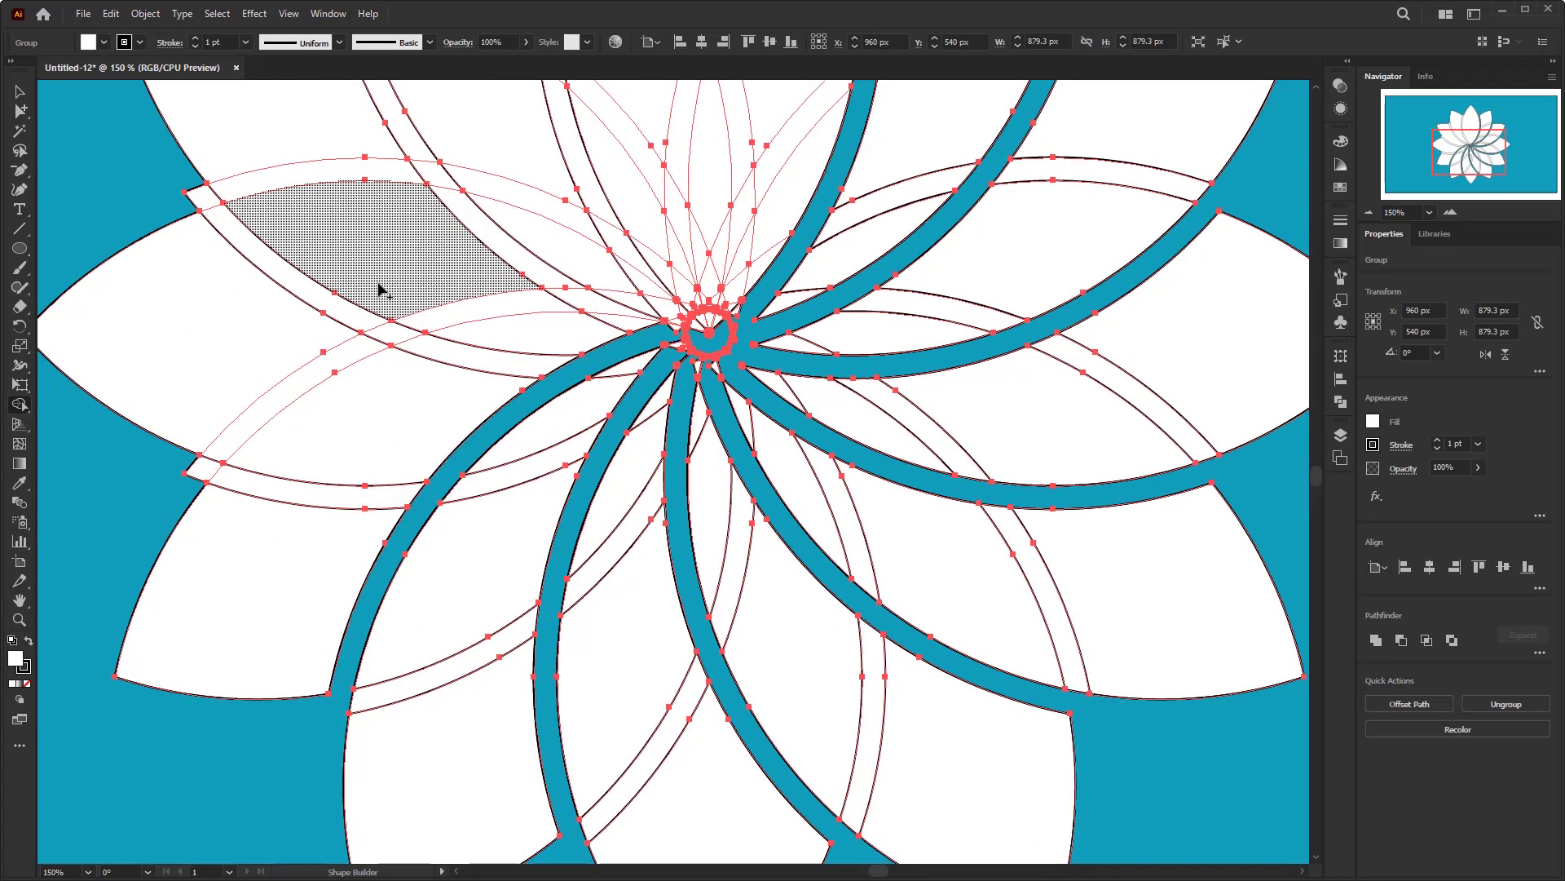
click(204, 469)
mouse_move(367, 343)
mouse_down()
mouse_move(663, 321)
mouse_move(702, 334)
mouse_up()
mouse_move(337, 181)
mouse_down()
mouse_move(479, 187)
mouse_move(612, 240)
mouse_move(702, 334)
mouse_up()
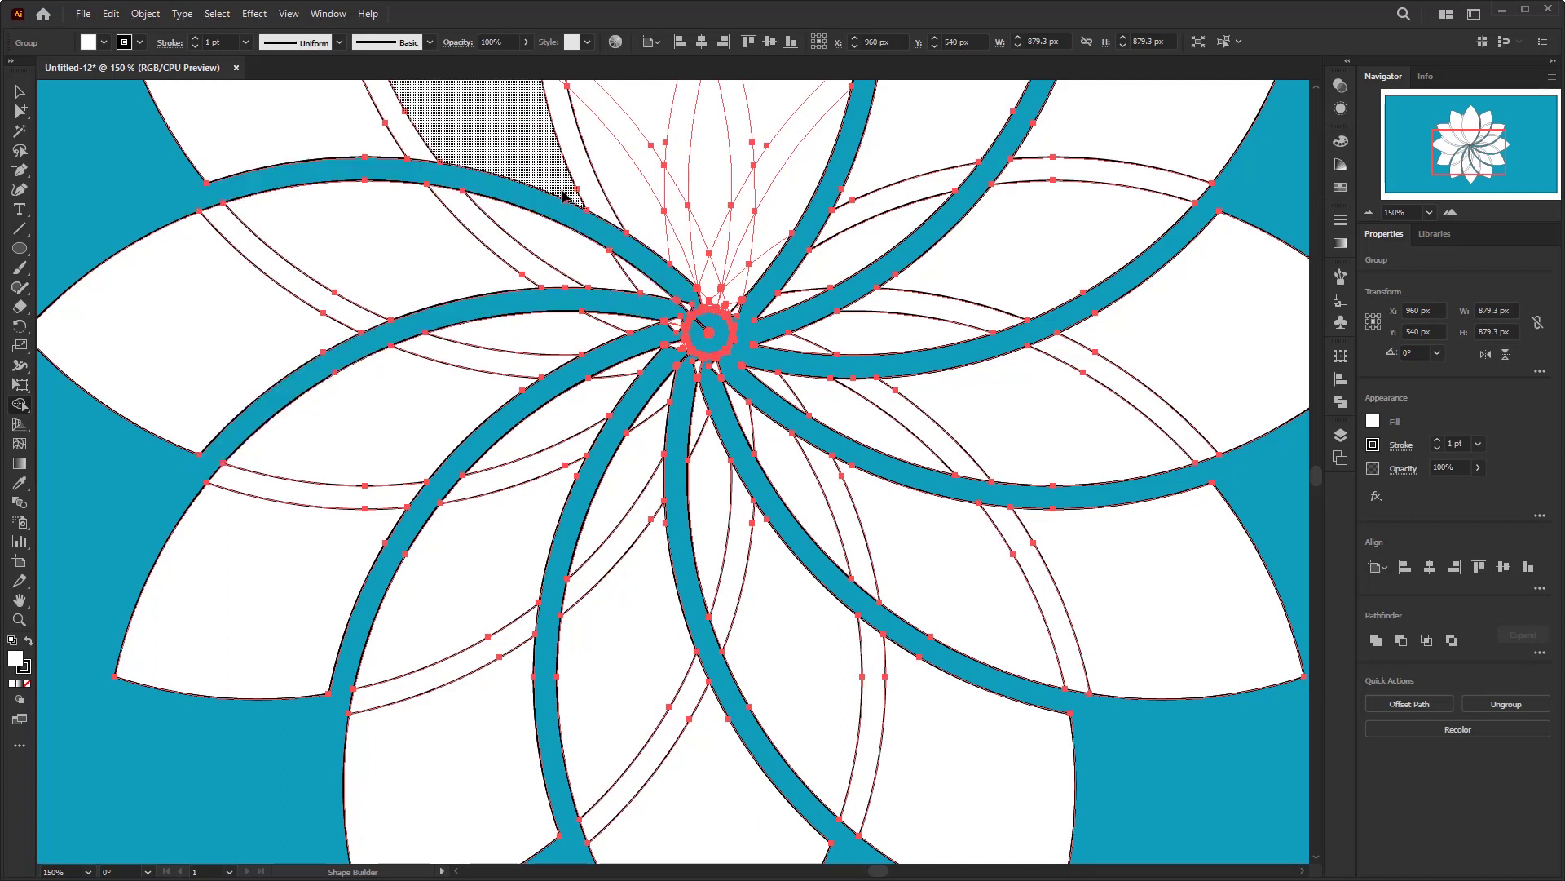
drag(533, 174, 501, 383)
mouse_move(297, 167)
mouse_down()
mouse_move(432, 216)
mouse_move(551, 291)
mouse_move(664, 455)
mouse_move(684, 537)
mouse_up()
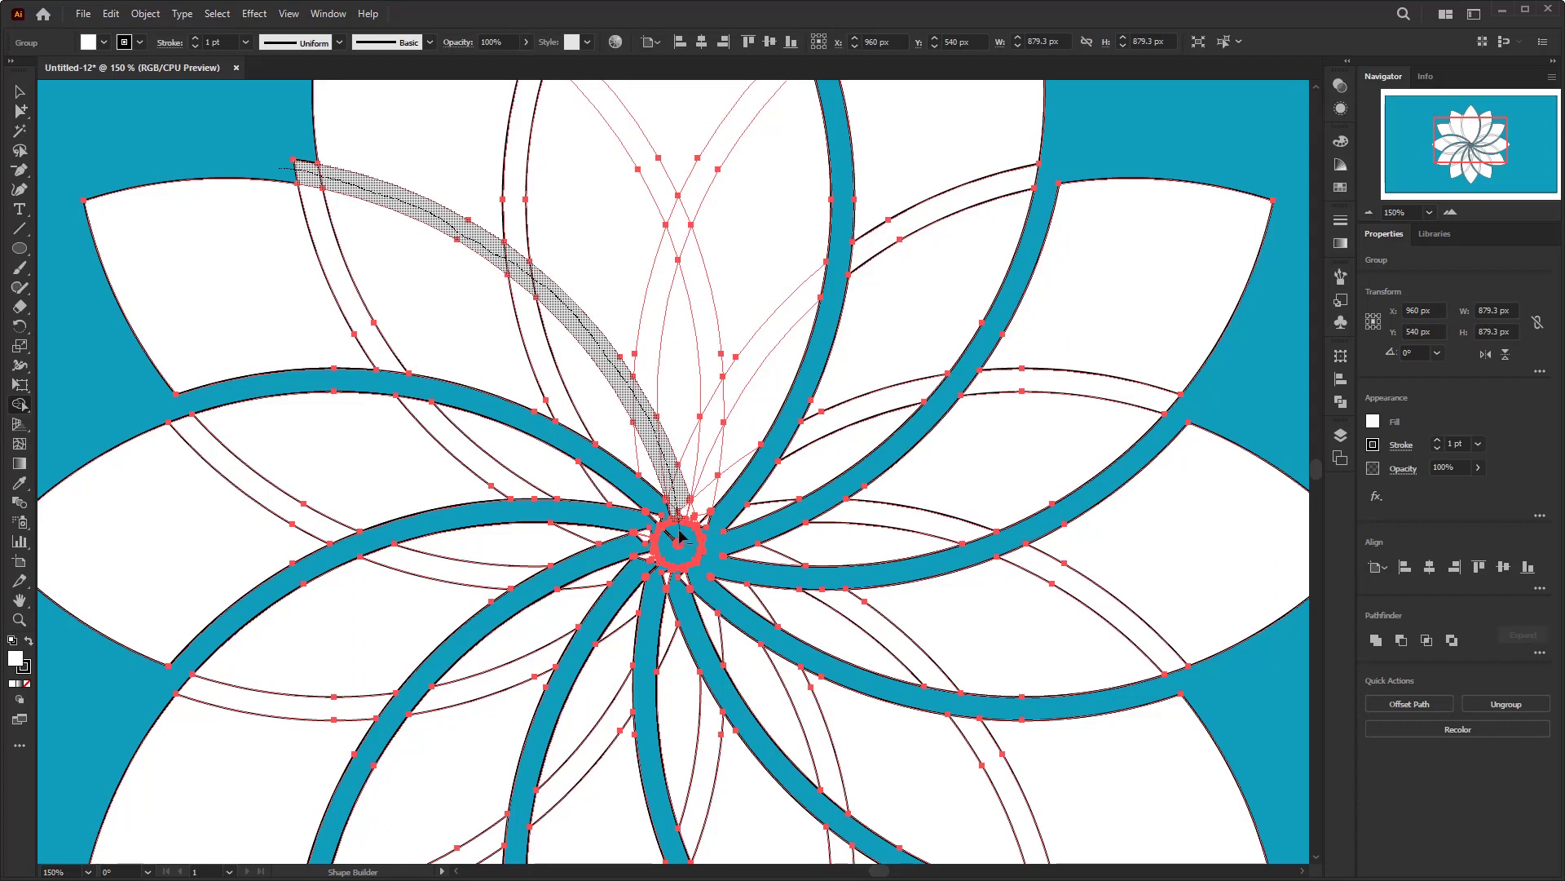
drag(603, 410, 578, 488)
mouse_move(513, 98)
mouse_down()
mouse_move(526, 208)
mouse_move(652, 302)
mouse_move(688, 454)
mouse_move(662, 623)
mouse_up()
scroll(662, 624, up, 2)
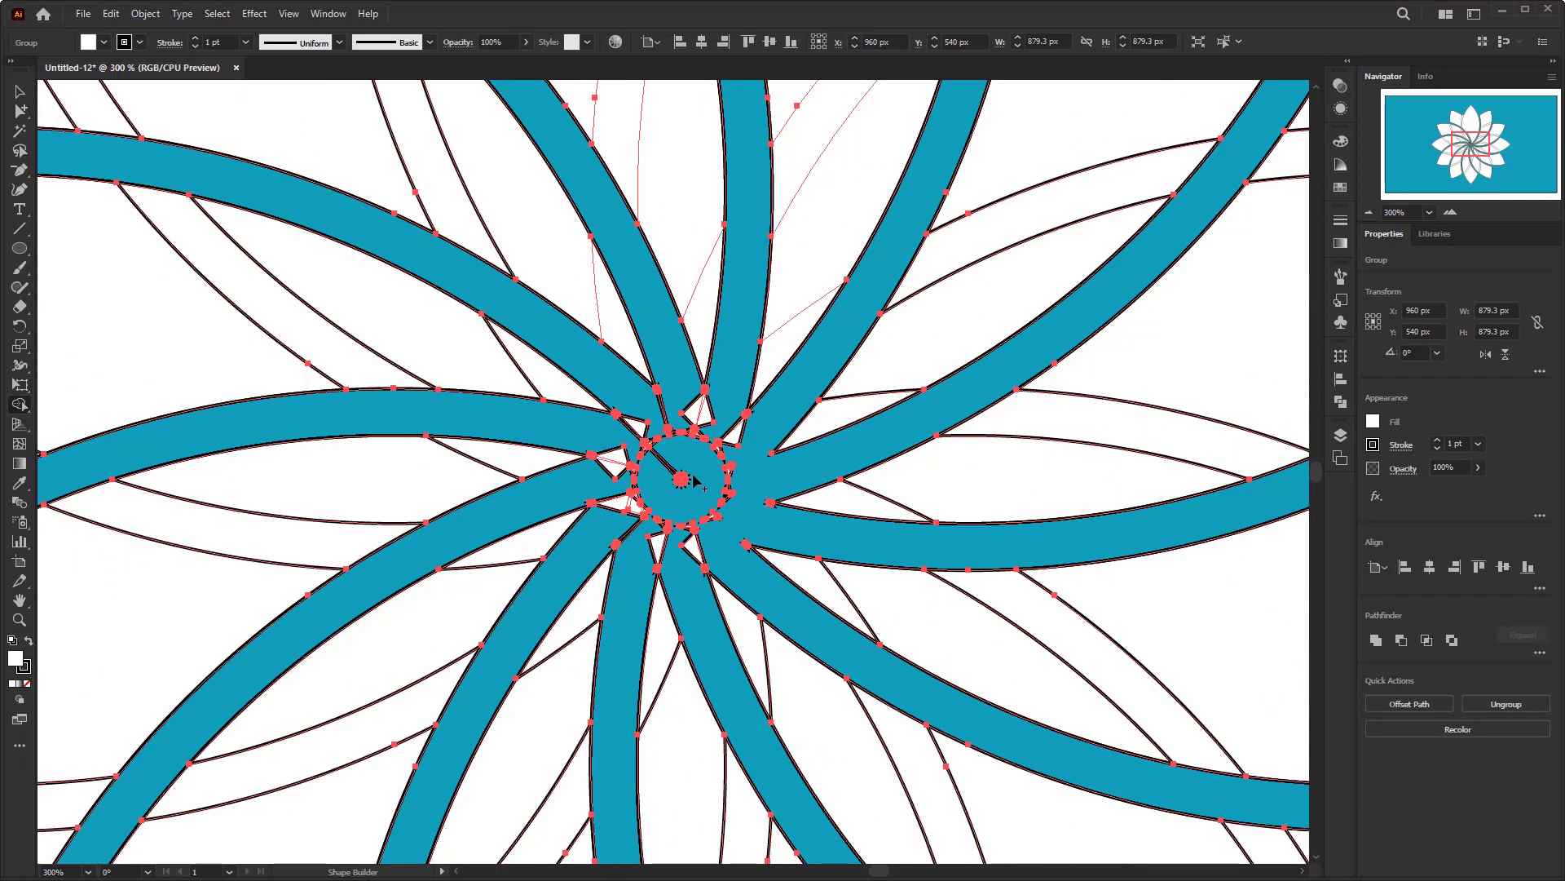
Remove the small leftover fragments ringing the flower's centre circle with the Shape Builder tool.
drag(681, 475, 659, 455)
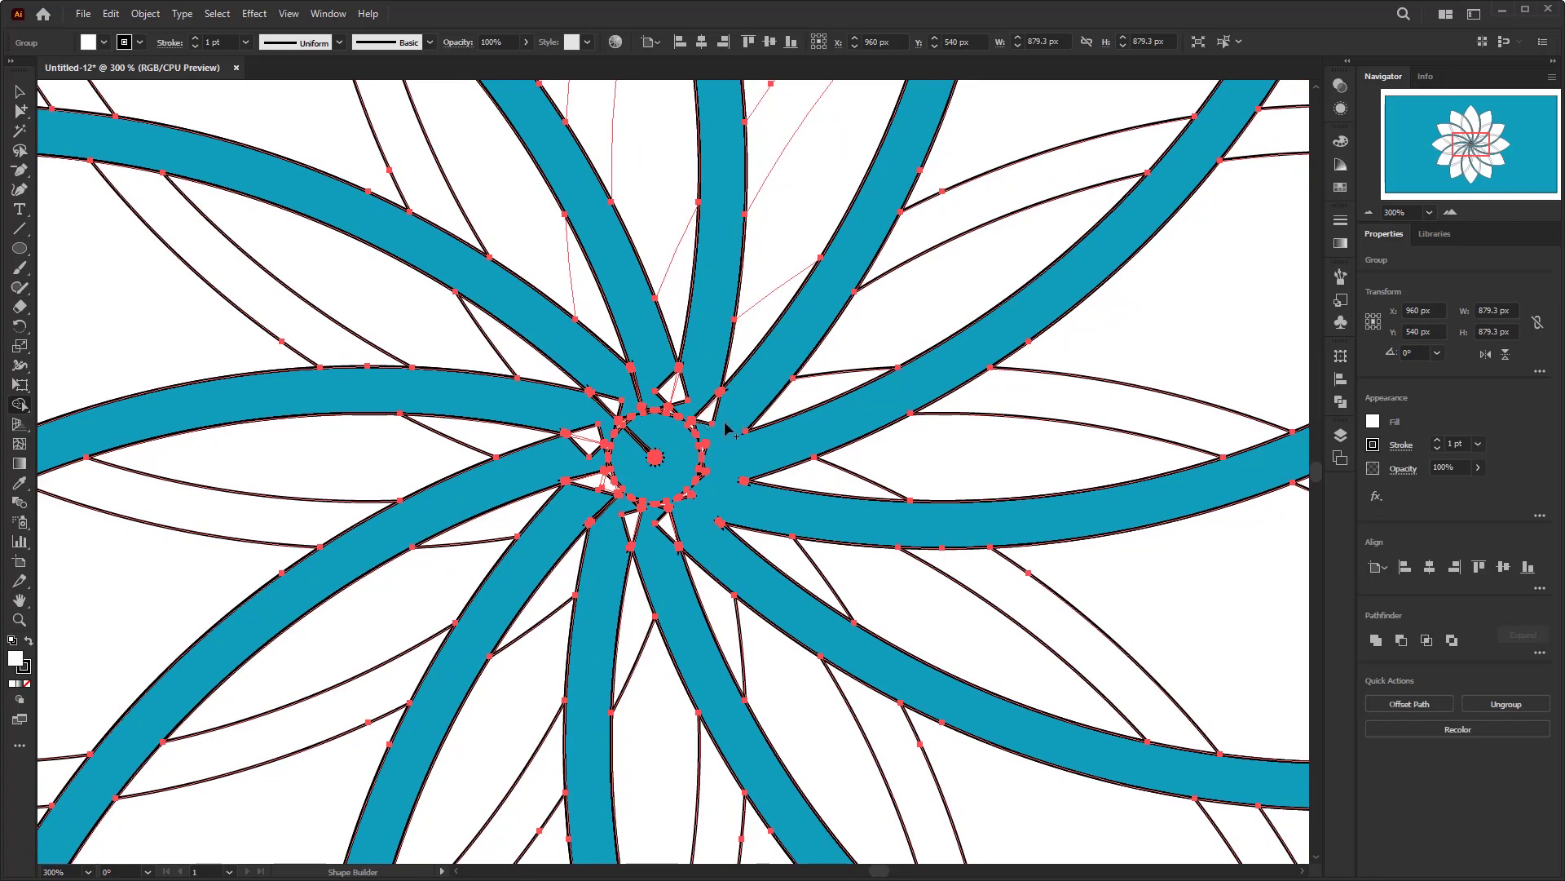
mouse_move(726, 424)
mouse_down()
mouse_move(644, 384)
mouse_move(588, 427)
mouse_move(597, 491)
mouse_move(676, 531)
mouse_up()
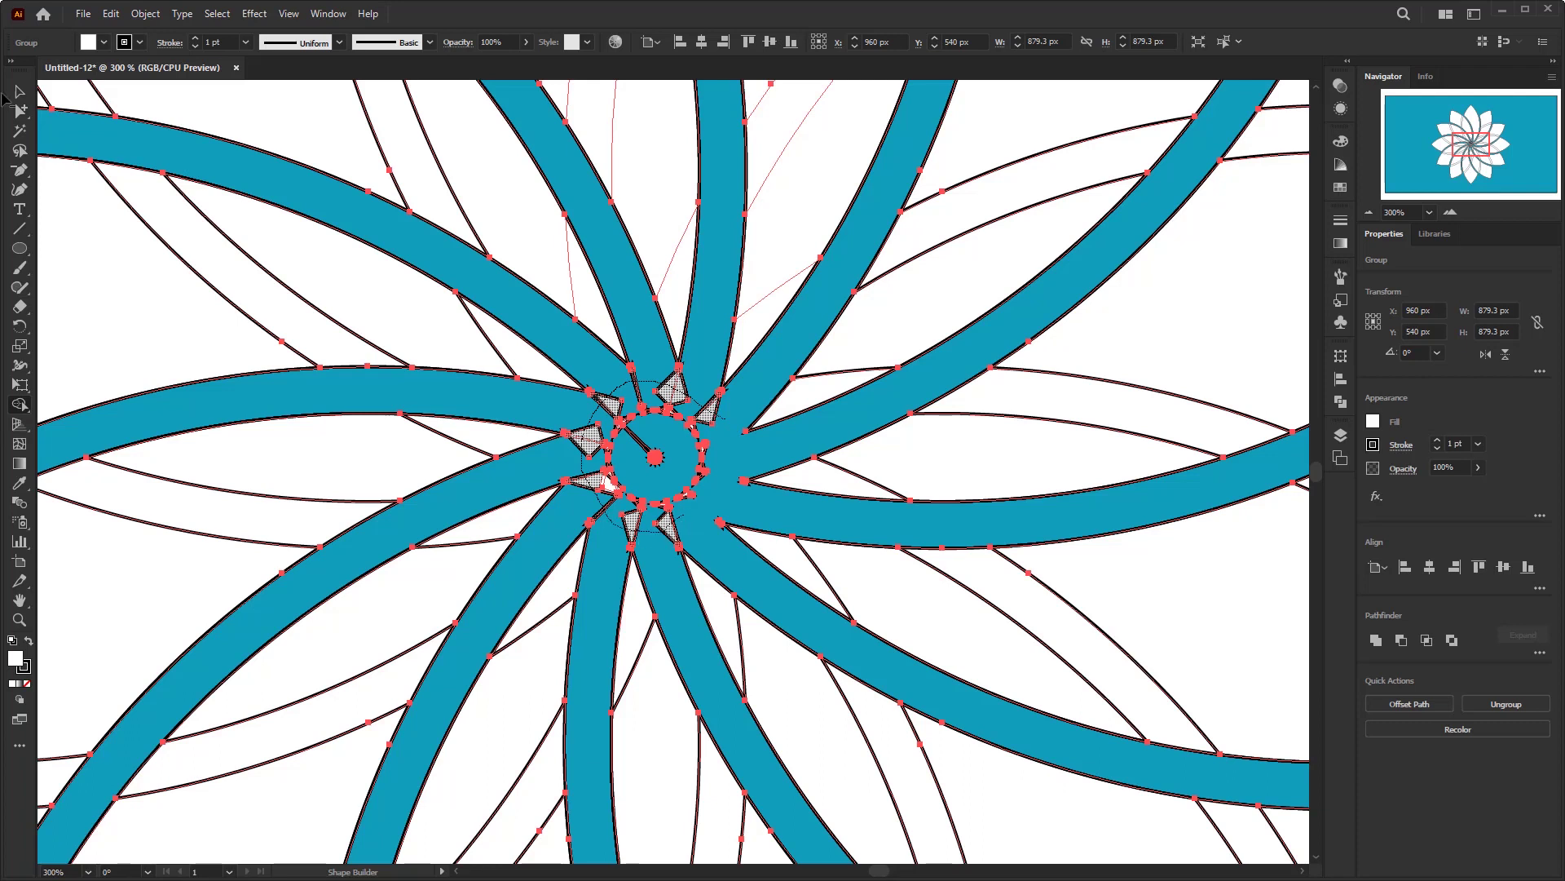
drag(609, 483, 612, 481)
Deselect the artwork and delete the leftover ring of scraps at the flower's centre.
key(v)
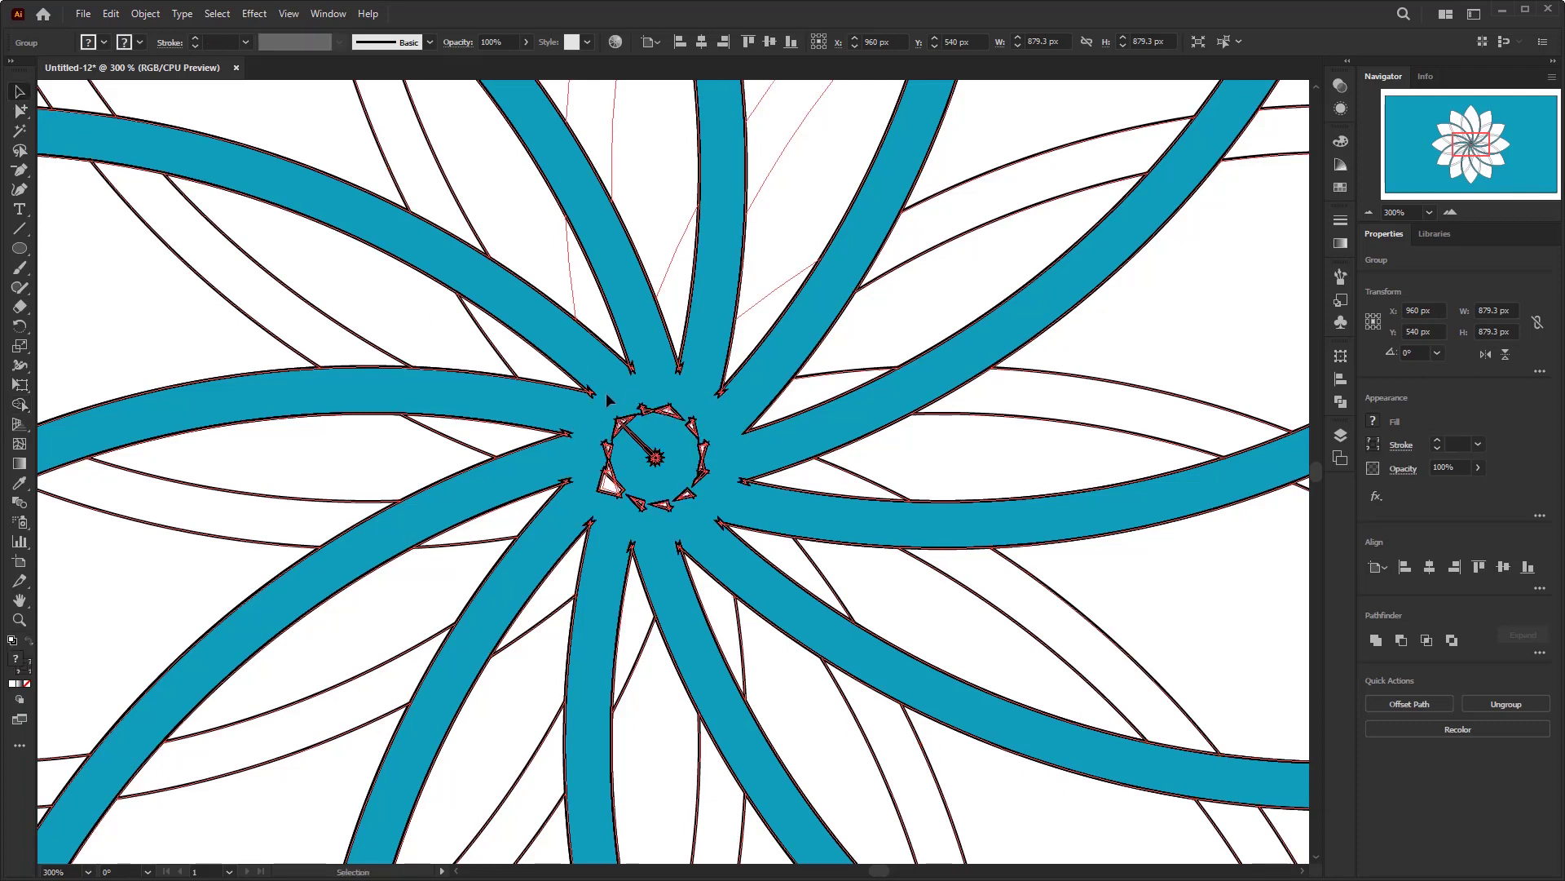
key(ctrl+shift+a)
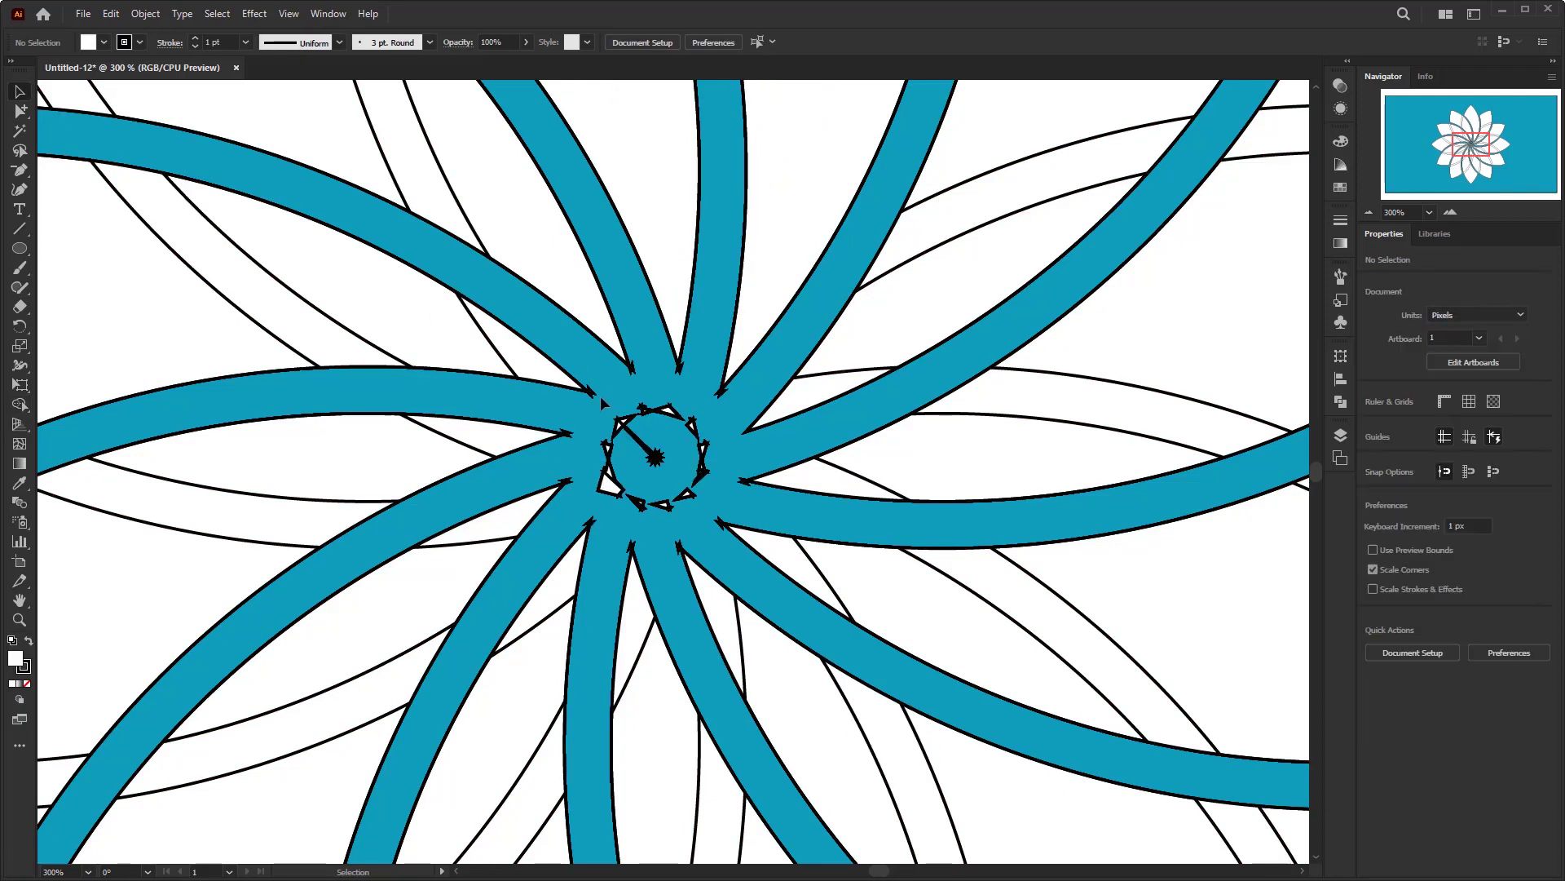
click(710, 517)
key(Delete)
scroll(707, 514, up, 1)
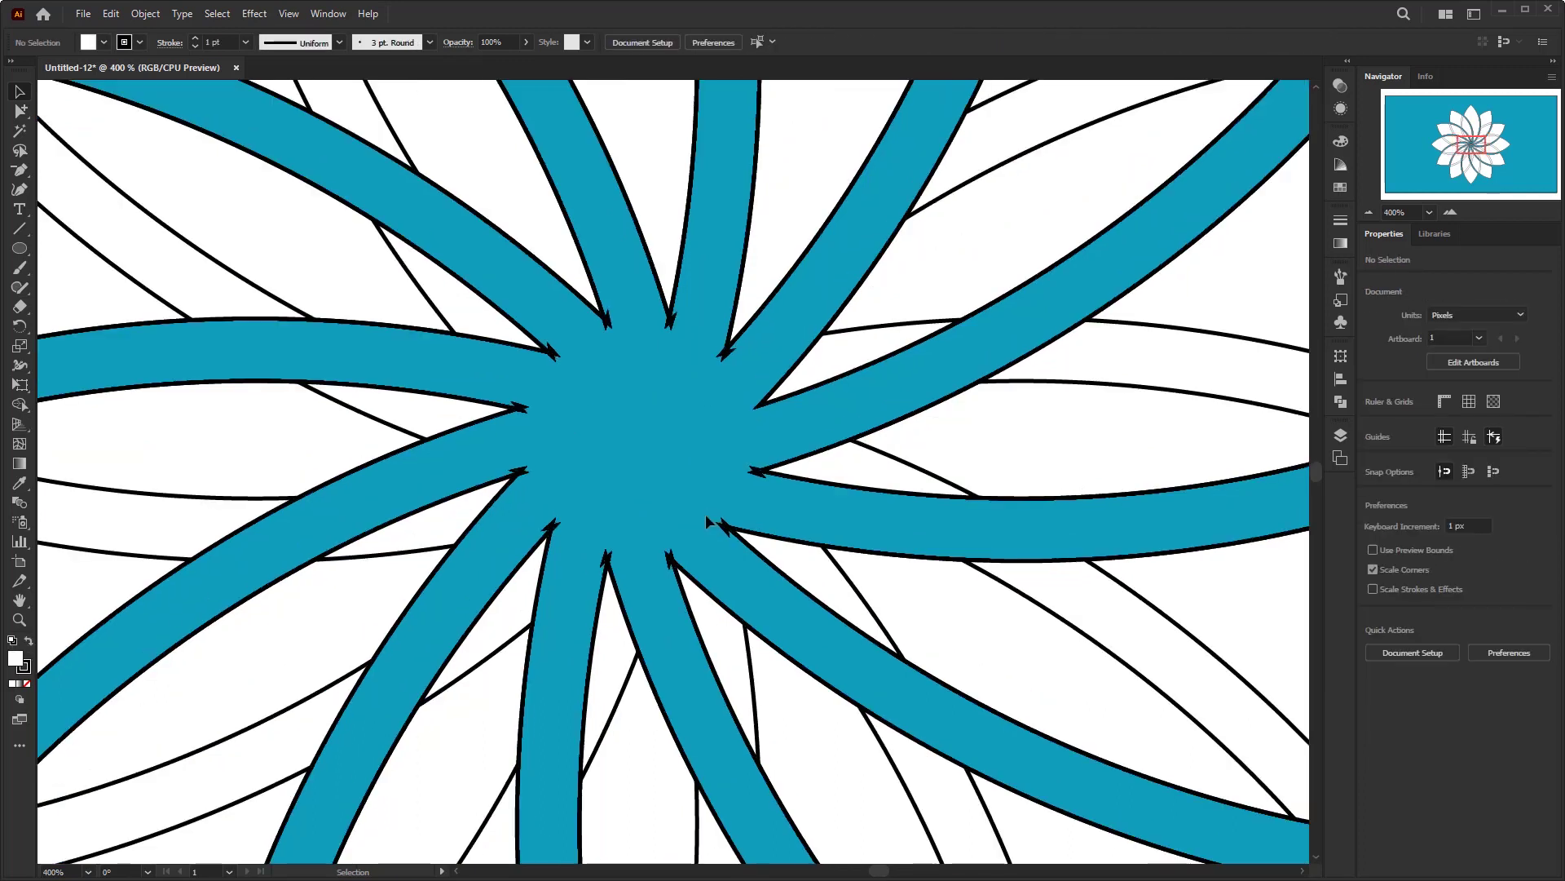
Select the flower and trim the tiny spiky fragments from the petals' inner tips with the Shape Builder tool.
scroll(706, 513, up, 1)
click(481, 265)
key(shift+m)
scroll(481, 315, up, 2)
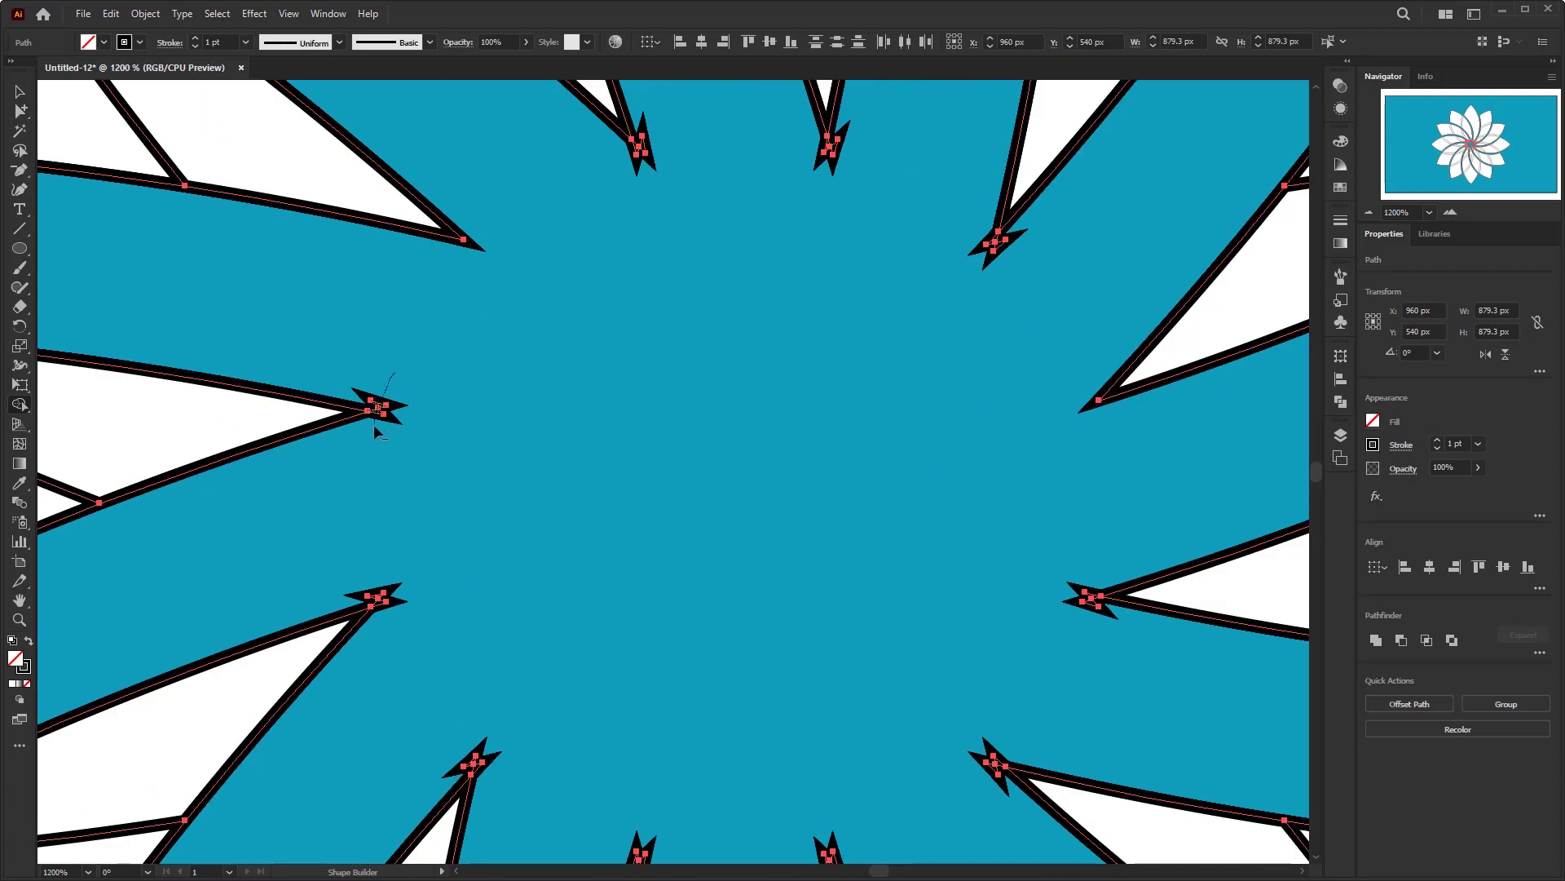
scroll(639, 684, down, 2)
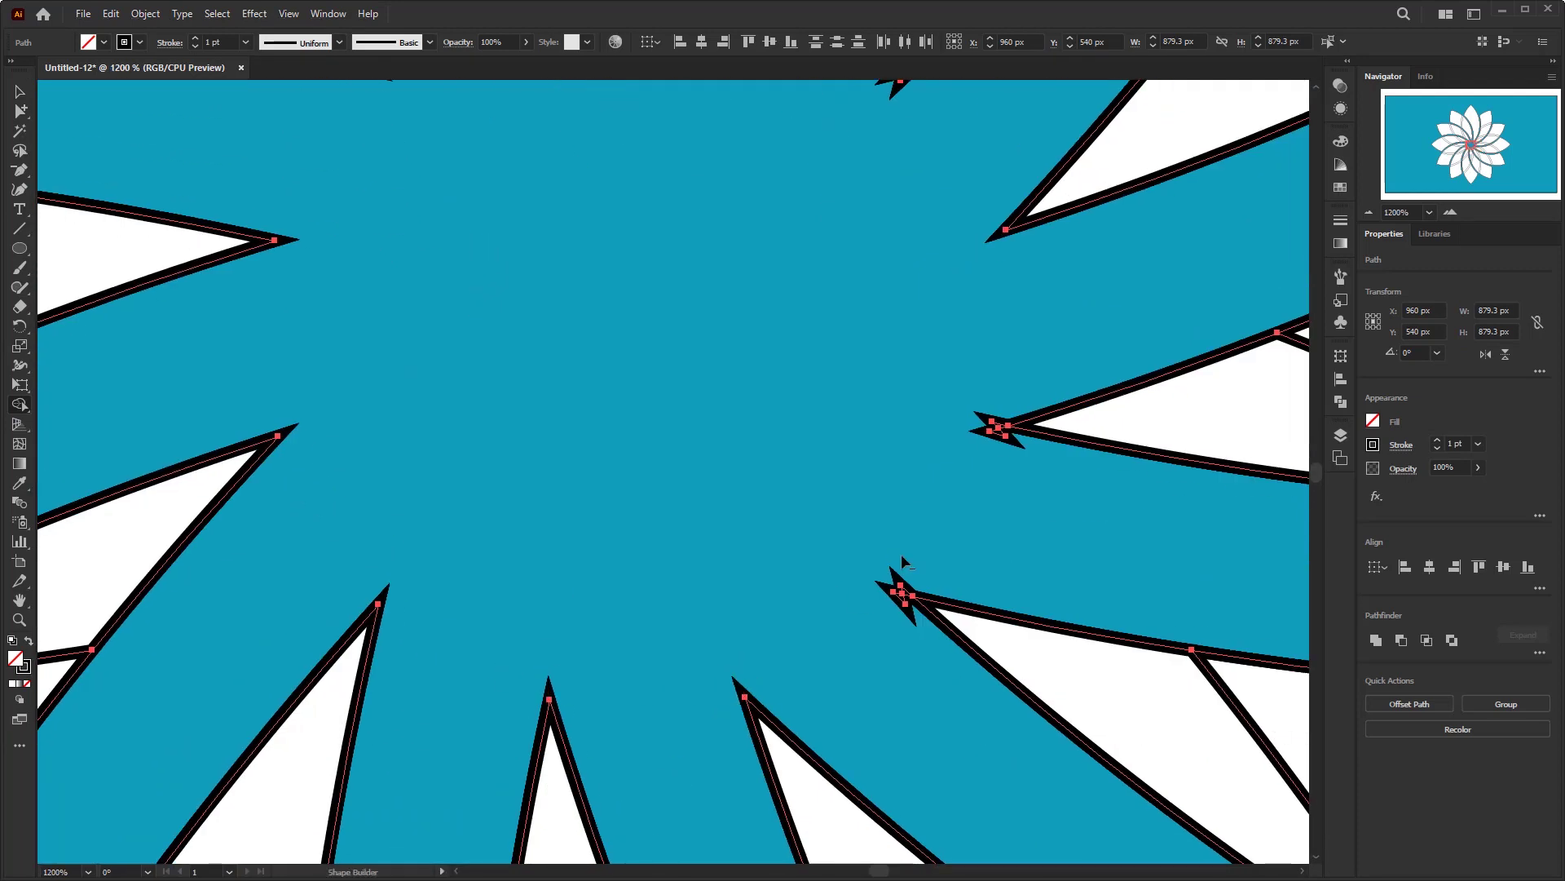
scroll(996, 457, down, 2)
scroll(997, 457, right, 5)
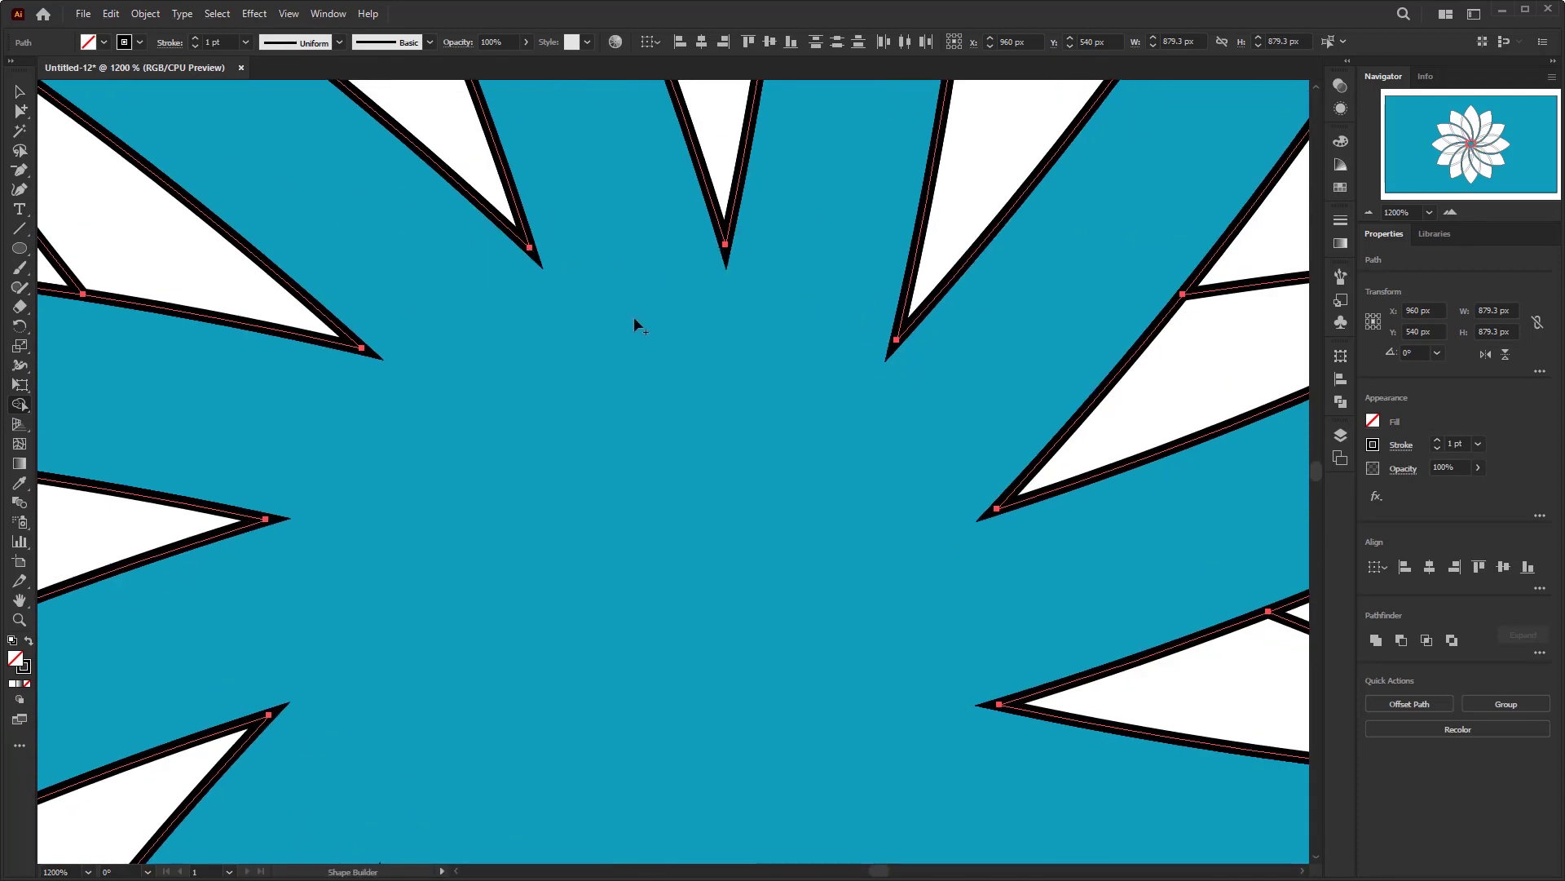
Cut away the opposite-curving offset strips with Shape Builder, clockwise from the flower's upper right to its lower right.
scroll(658, 316, down, 3)
scroll(688, 421, down, 2)
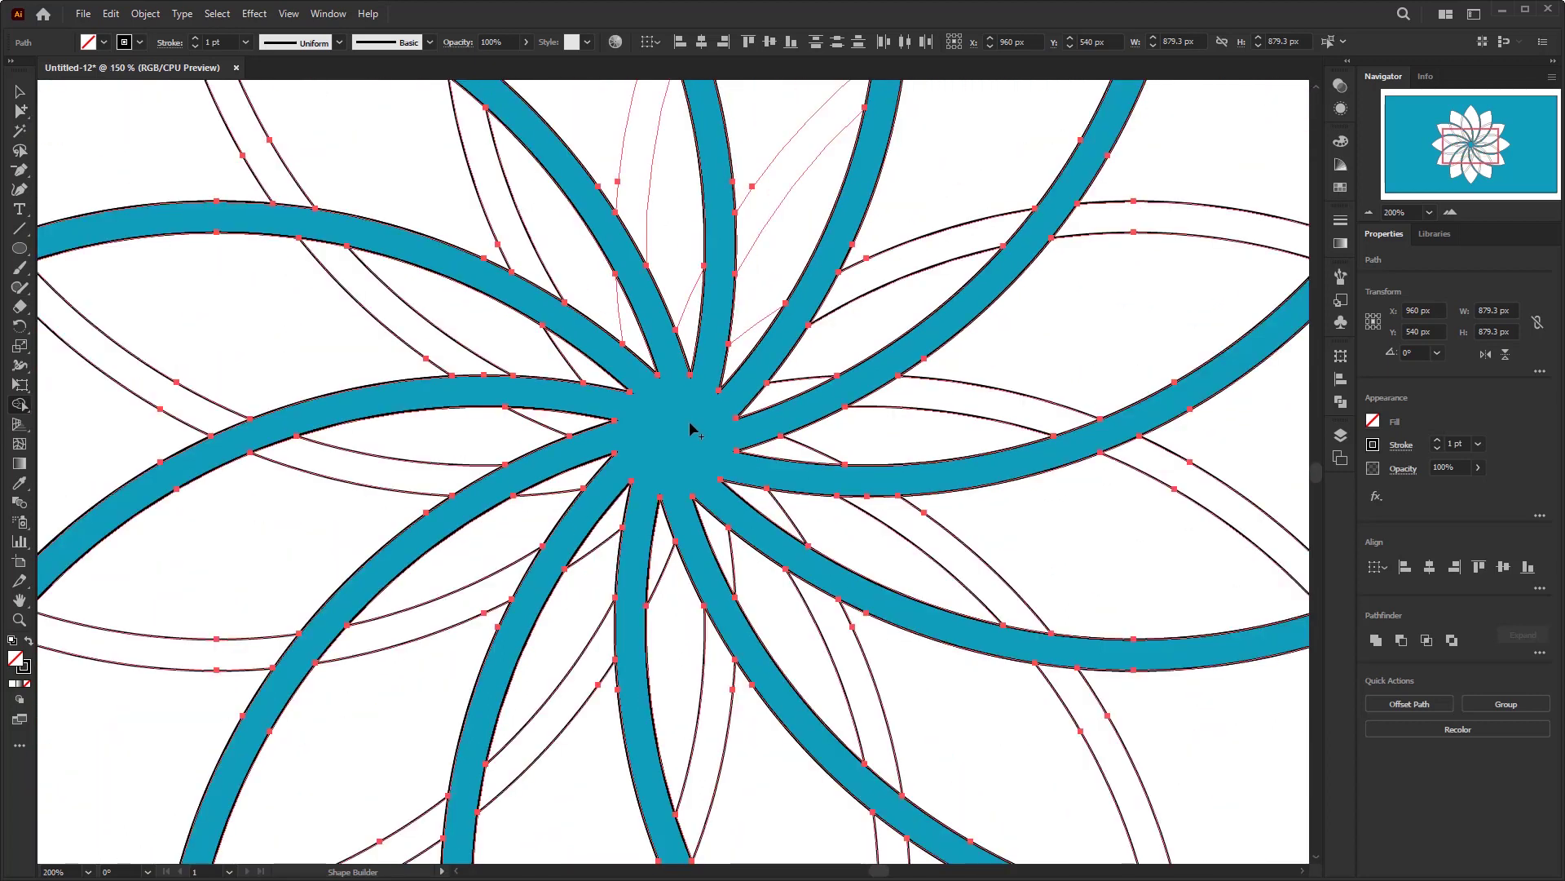
scroll(691, 428, down, 2)
scroll(691, 424, down, 1)
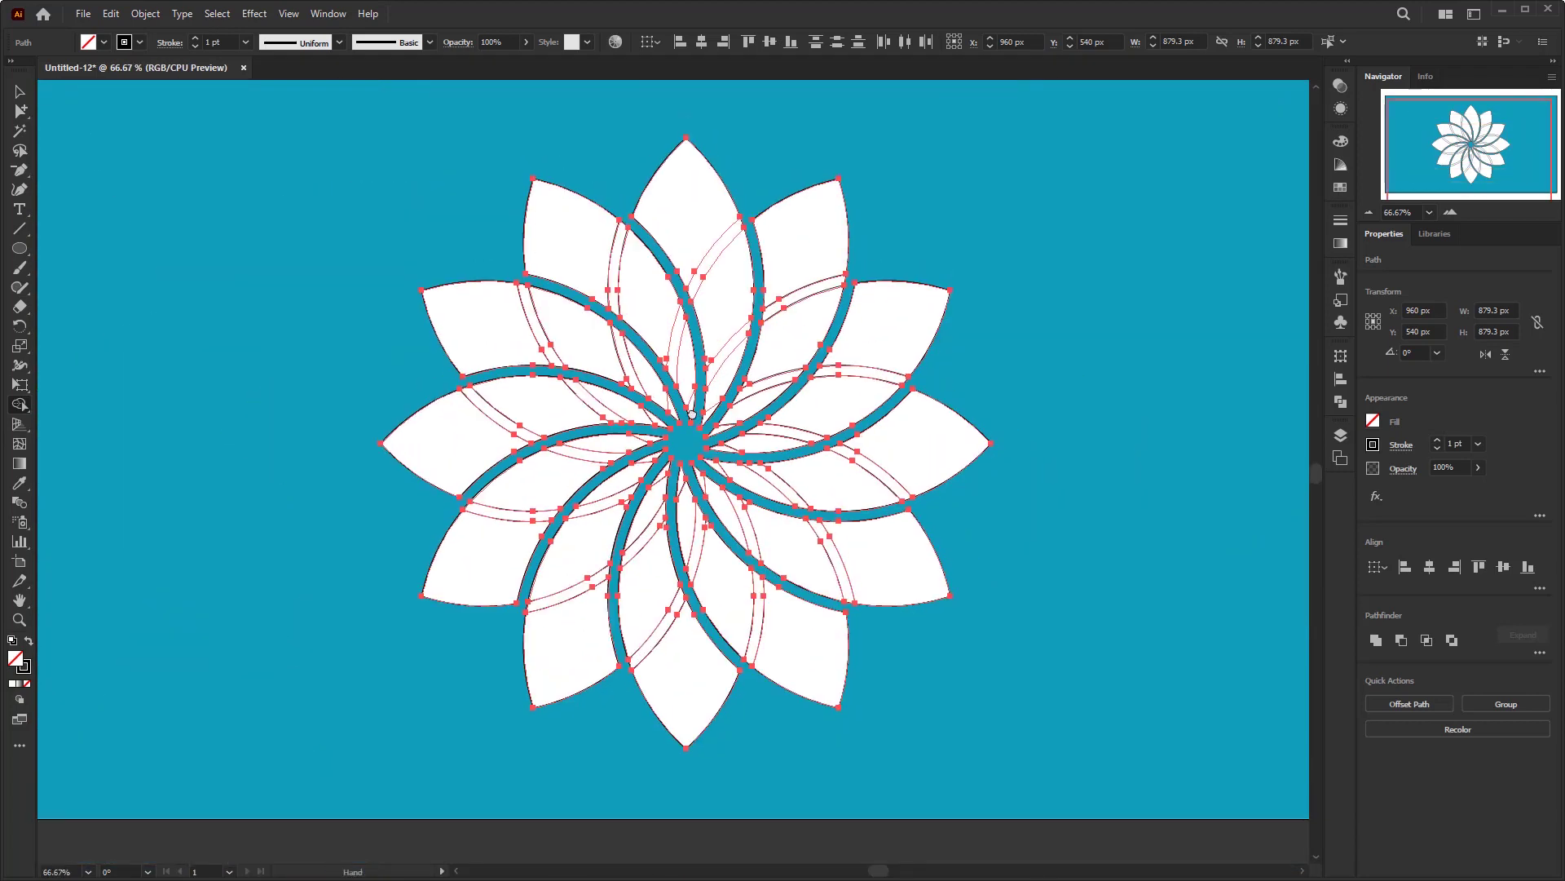
scroll(691, 415, up, 1)
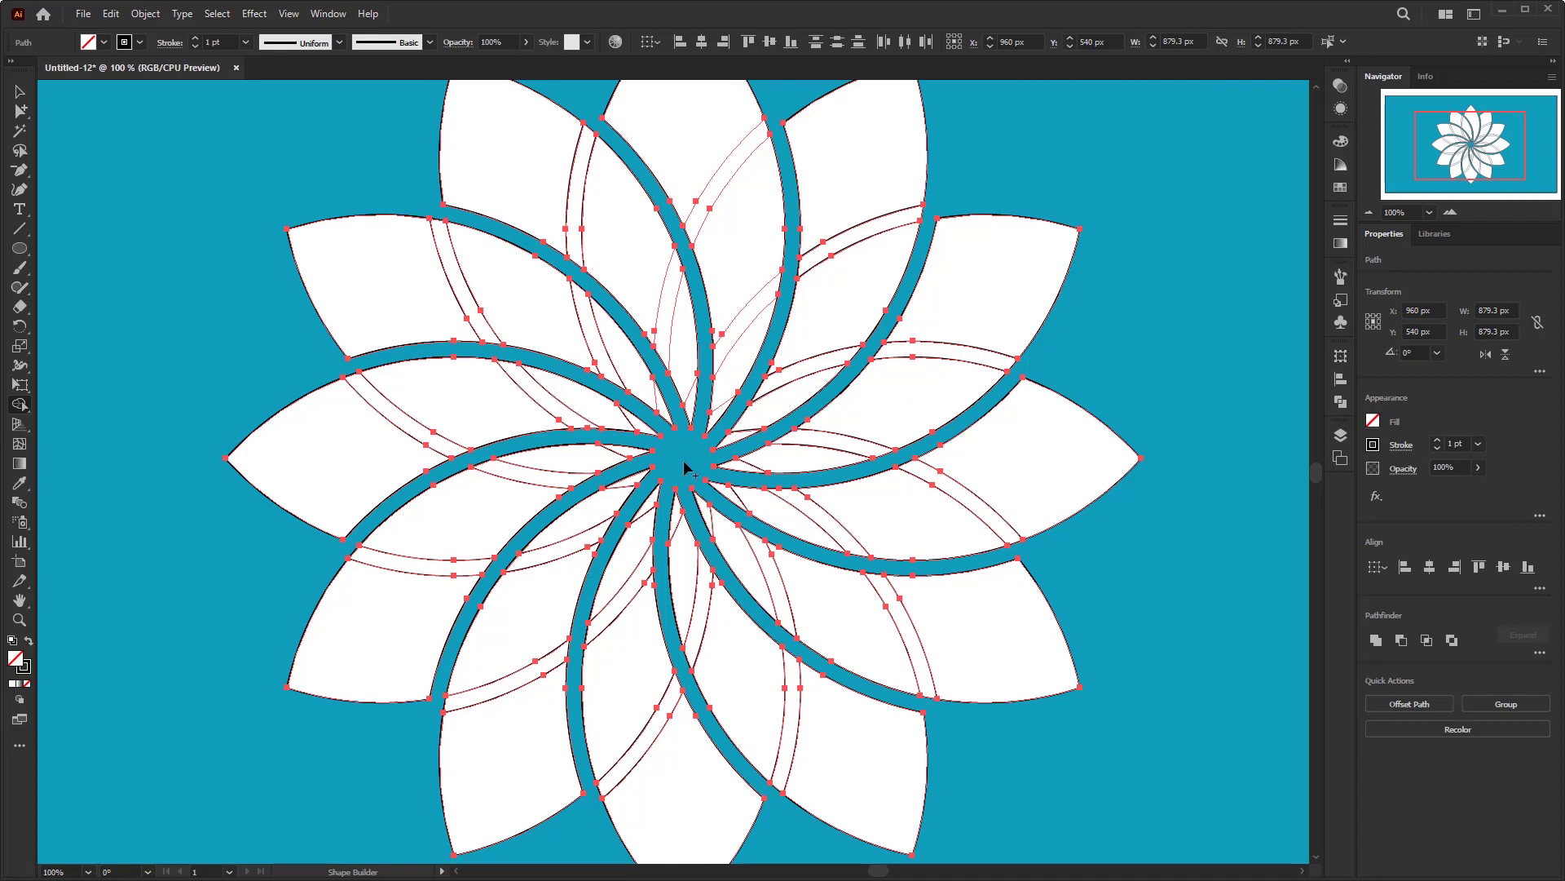
scroll(683, 456, down, 1)
scroll(682, 452, up, 1)
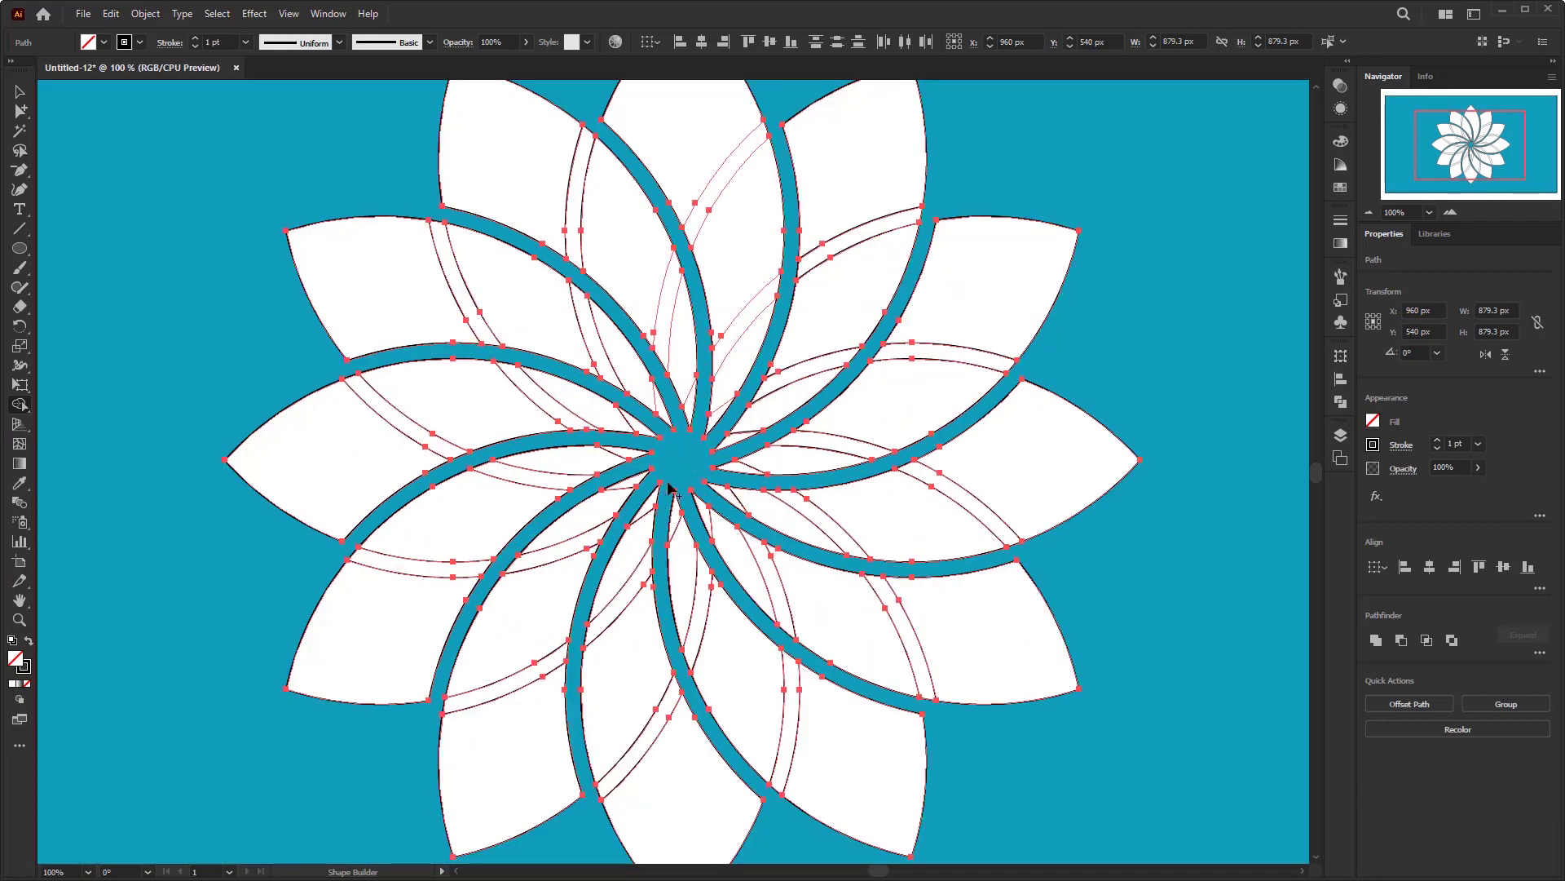
mouse_move(810, 255)
mouse_down()
mouse_move(772, 295)
mouse_move(779, 310)
mouse_up()
drag(803, 363, 897, 359)
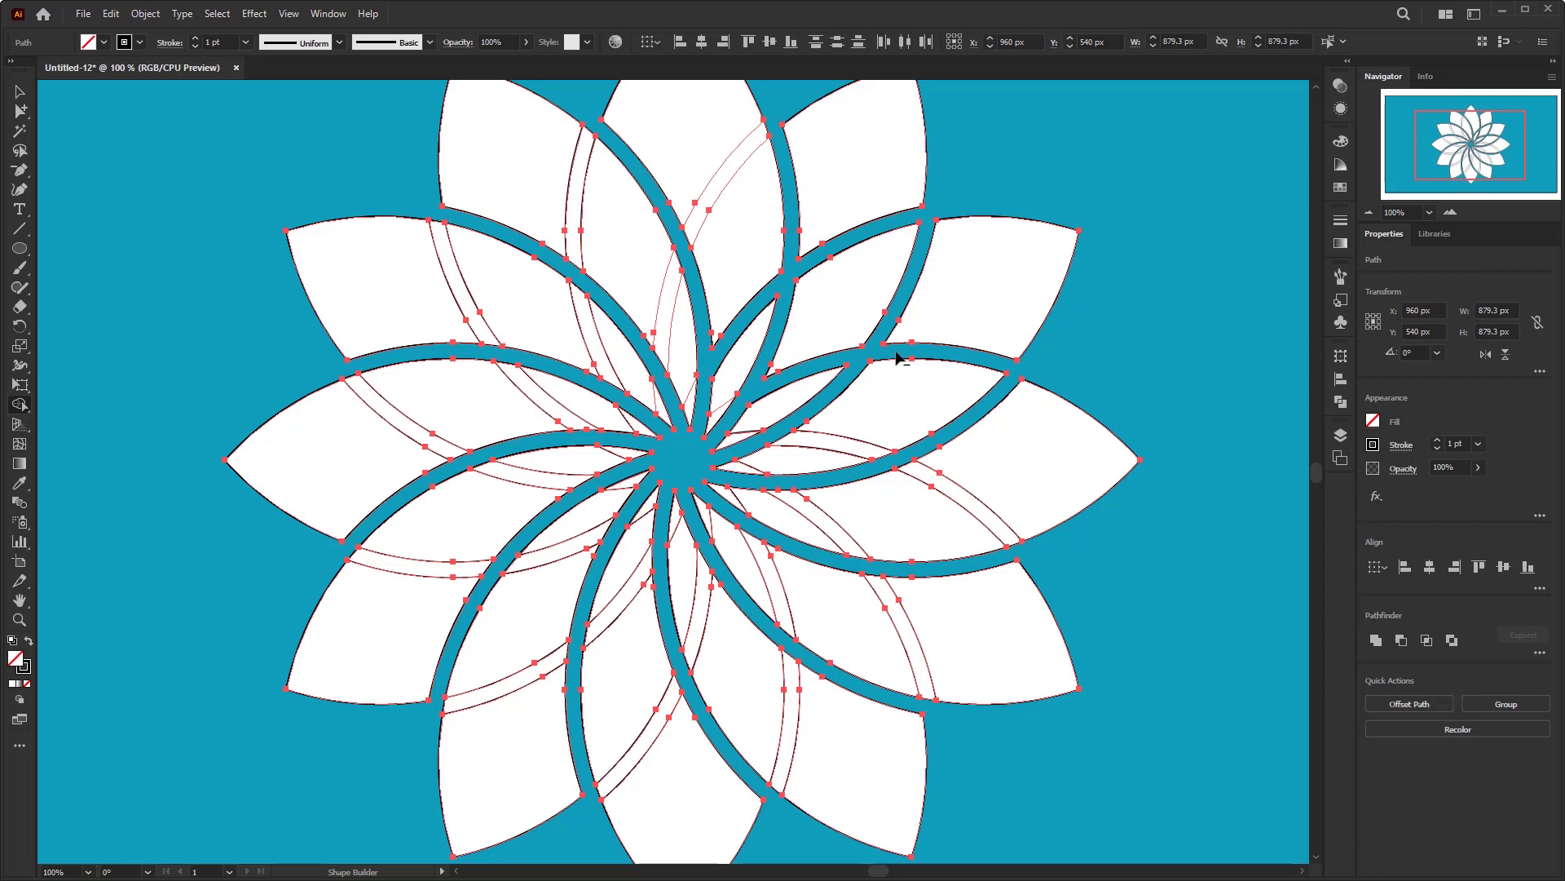
drag(950, 464, 897, 472)
drag(838, 550, 888, 594)
drag(797, 629, 790, 664)
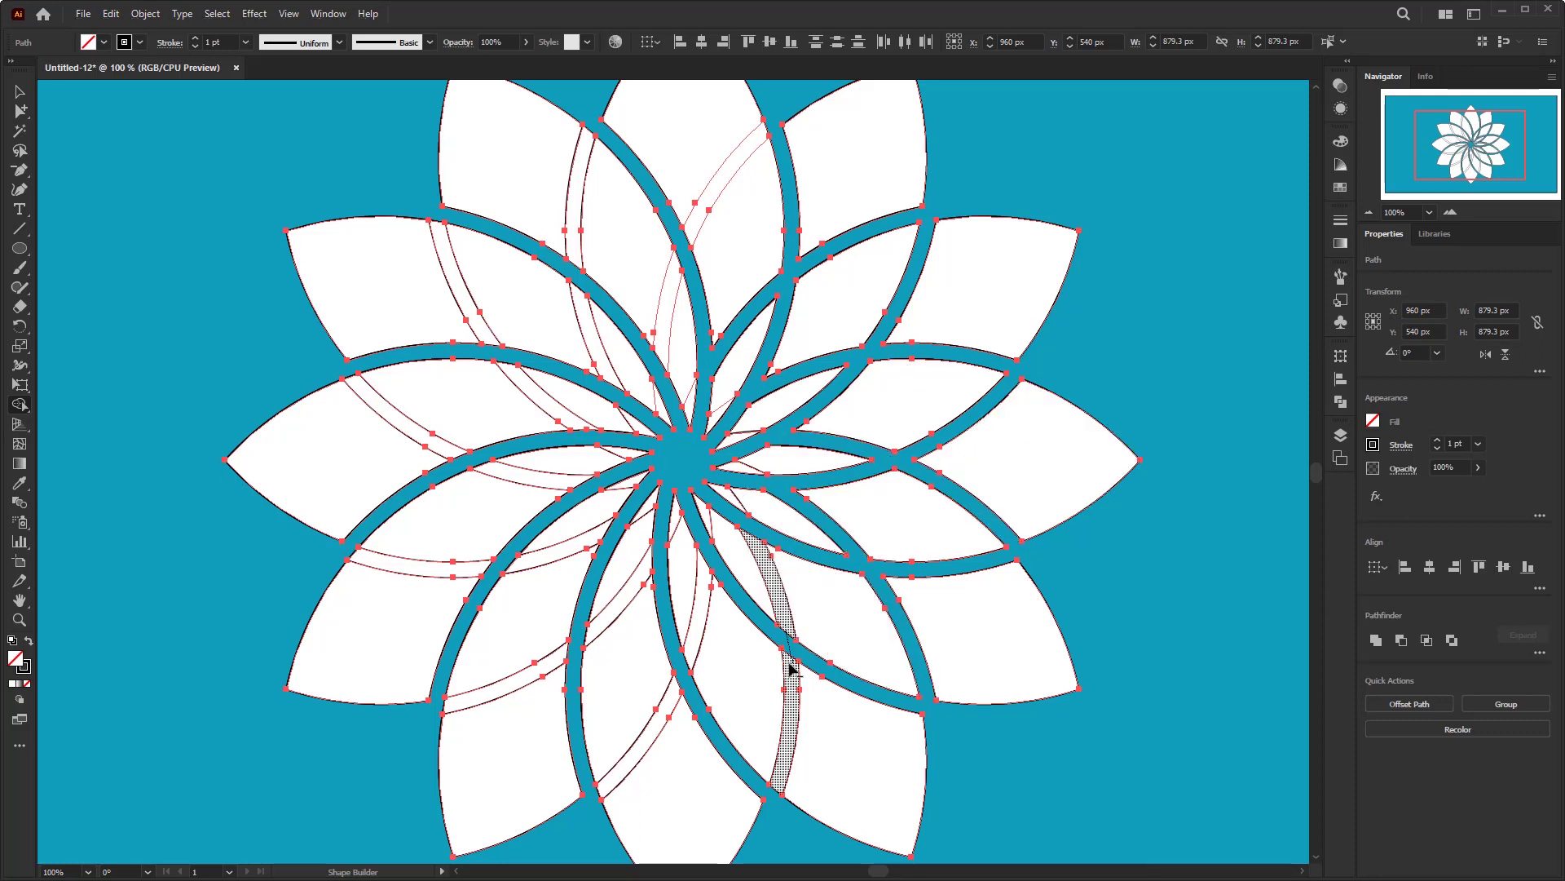
Remove the remaining opposite-curving strips, clockwise from the bottom petal through the flower's left side to the top petal.
click(679, 680)
click(479, 570)
click(457, 457)
click(465, 325)
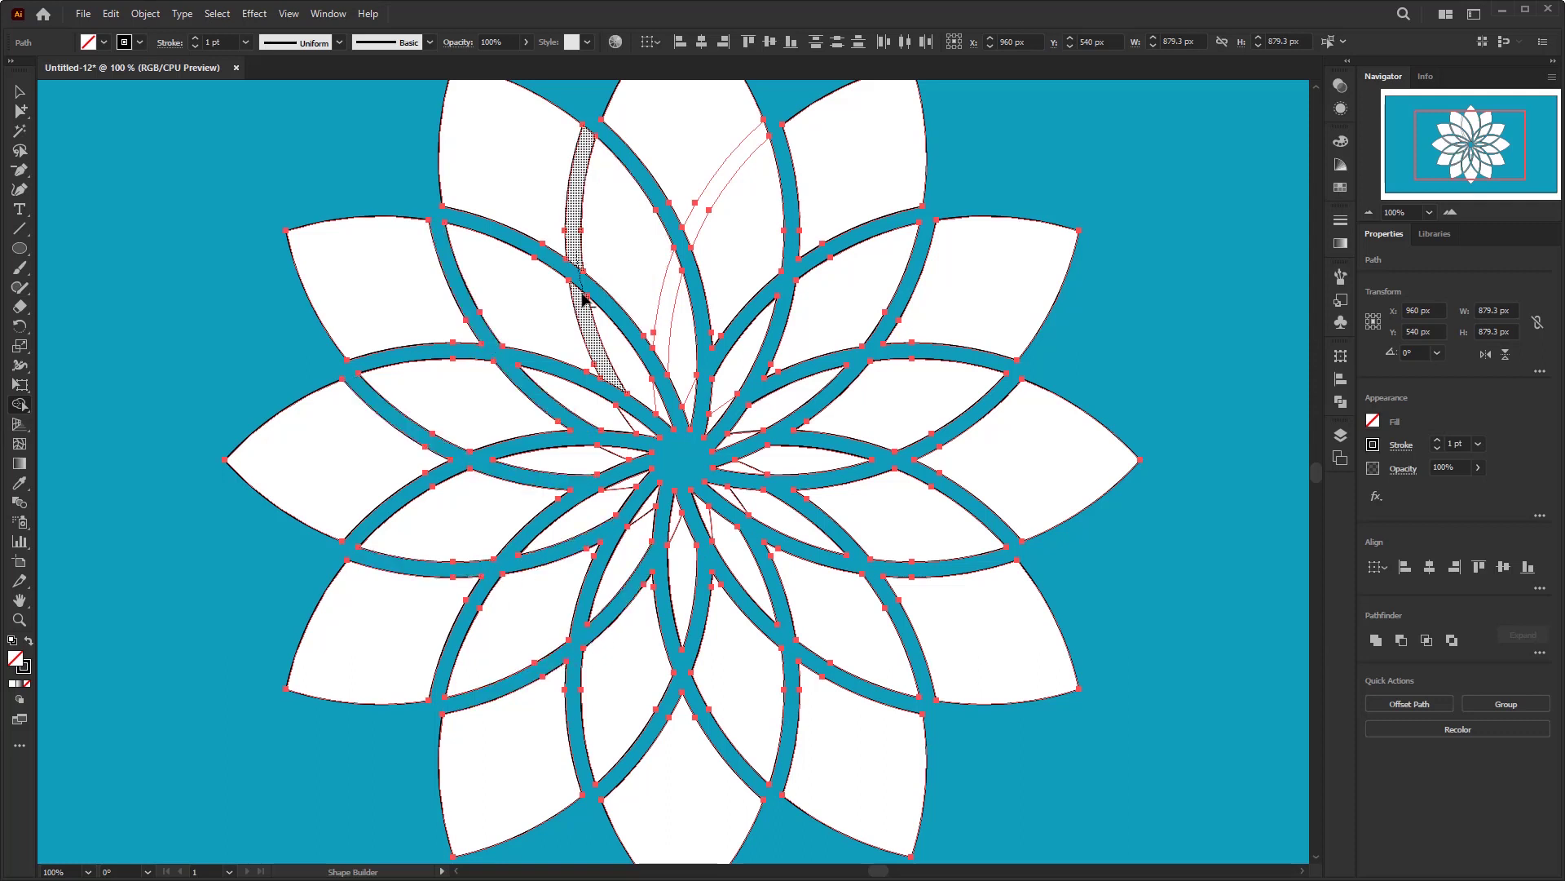
click(586, 300)
drag(709, 243, 674, 283)
Select all the flower pieces and combine them with the Pathfinder Unite operation.
scroll(687, 438, down, 1)
key(v)
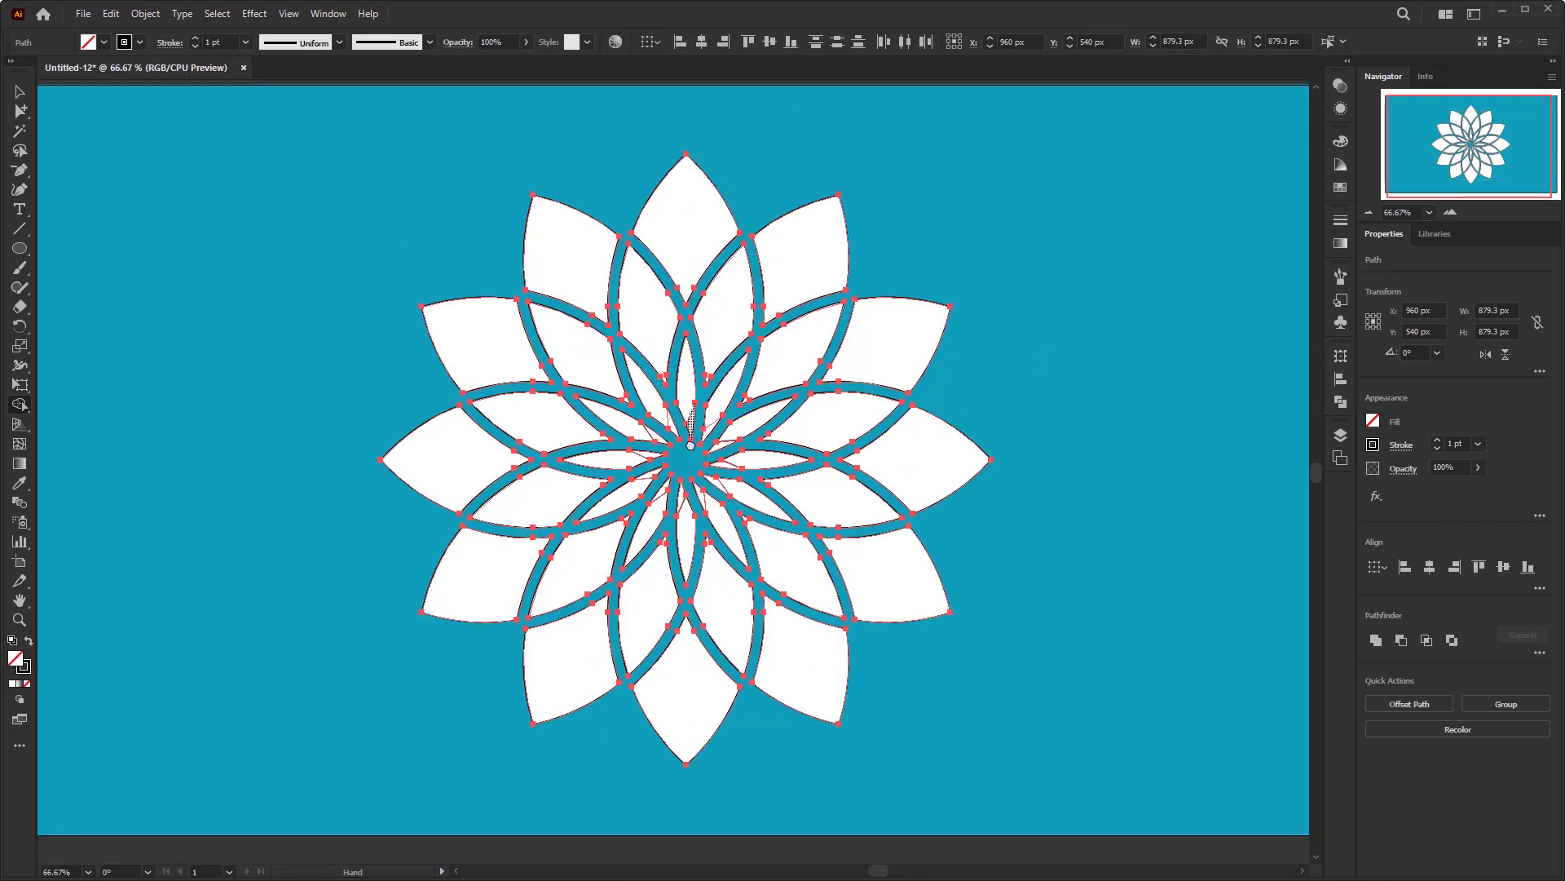
key(ctrl+a)
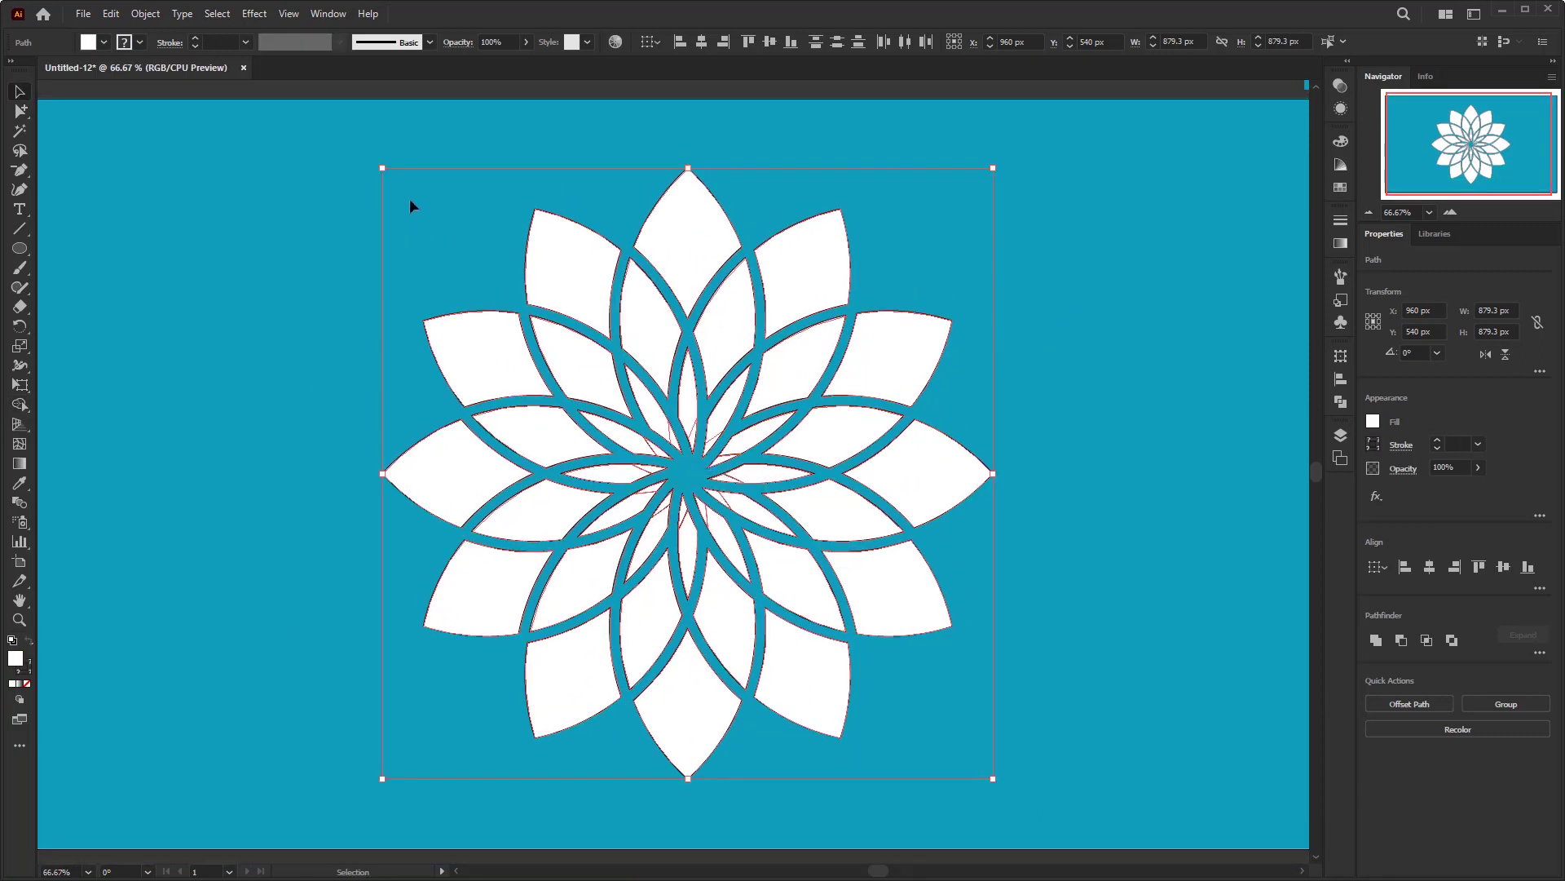
click(324, 14)
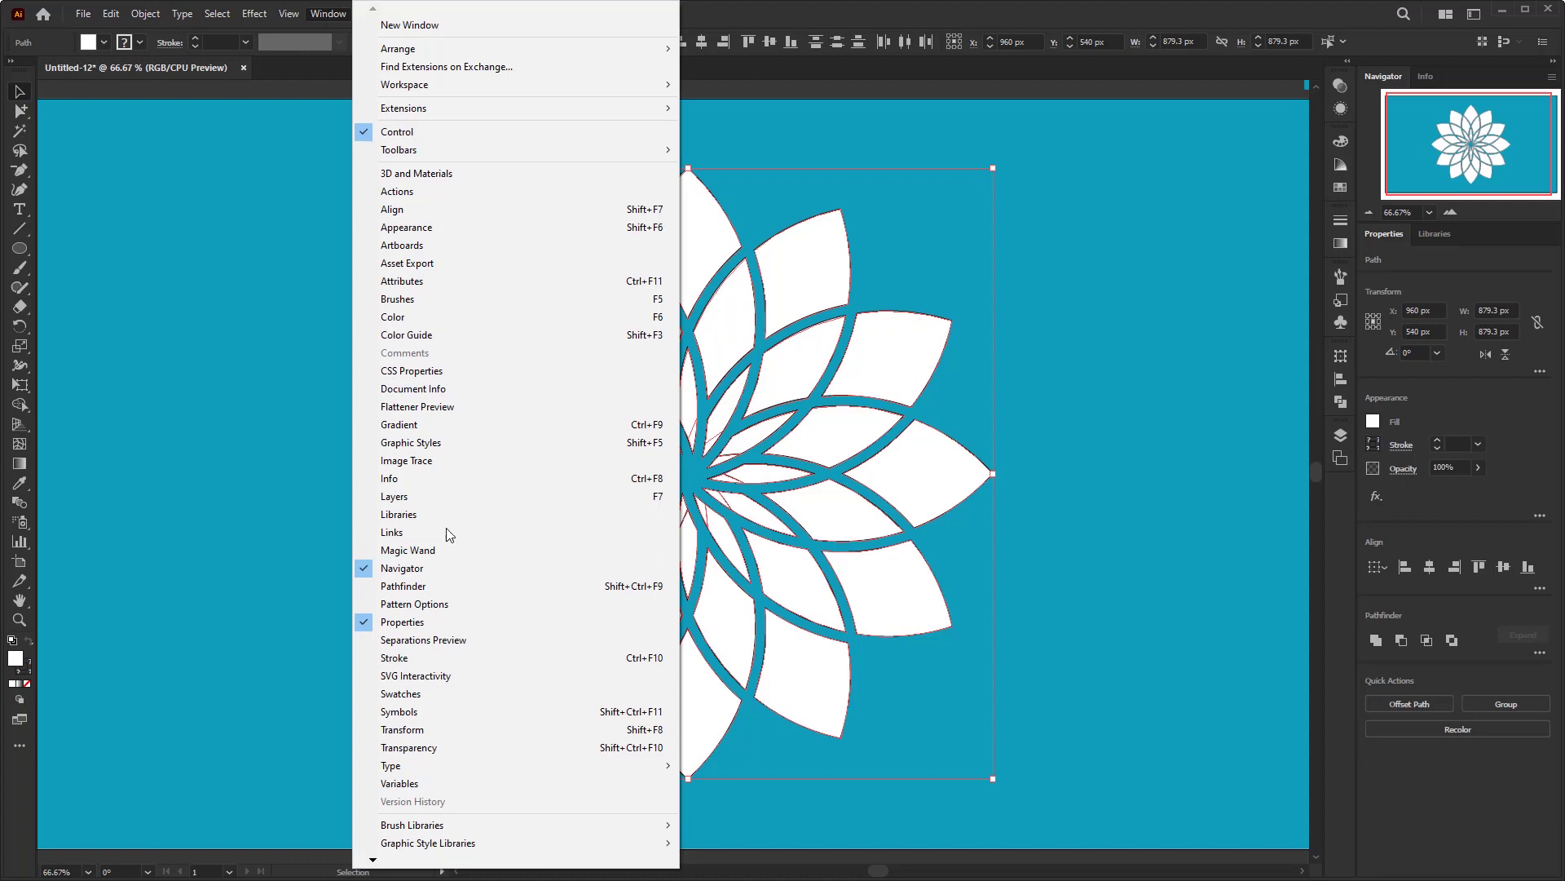
click(478, 590)
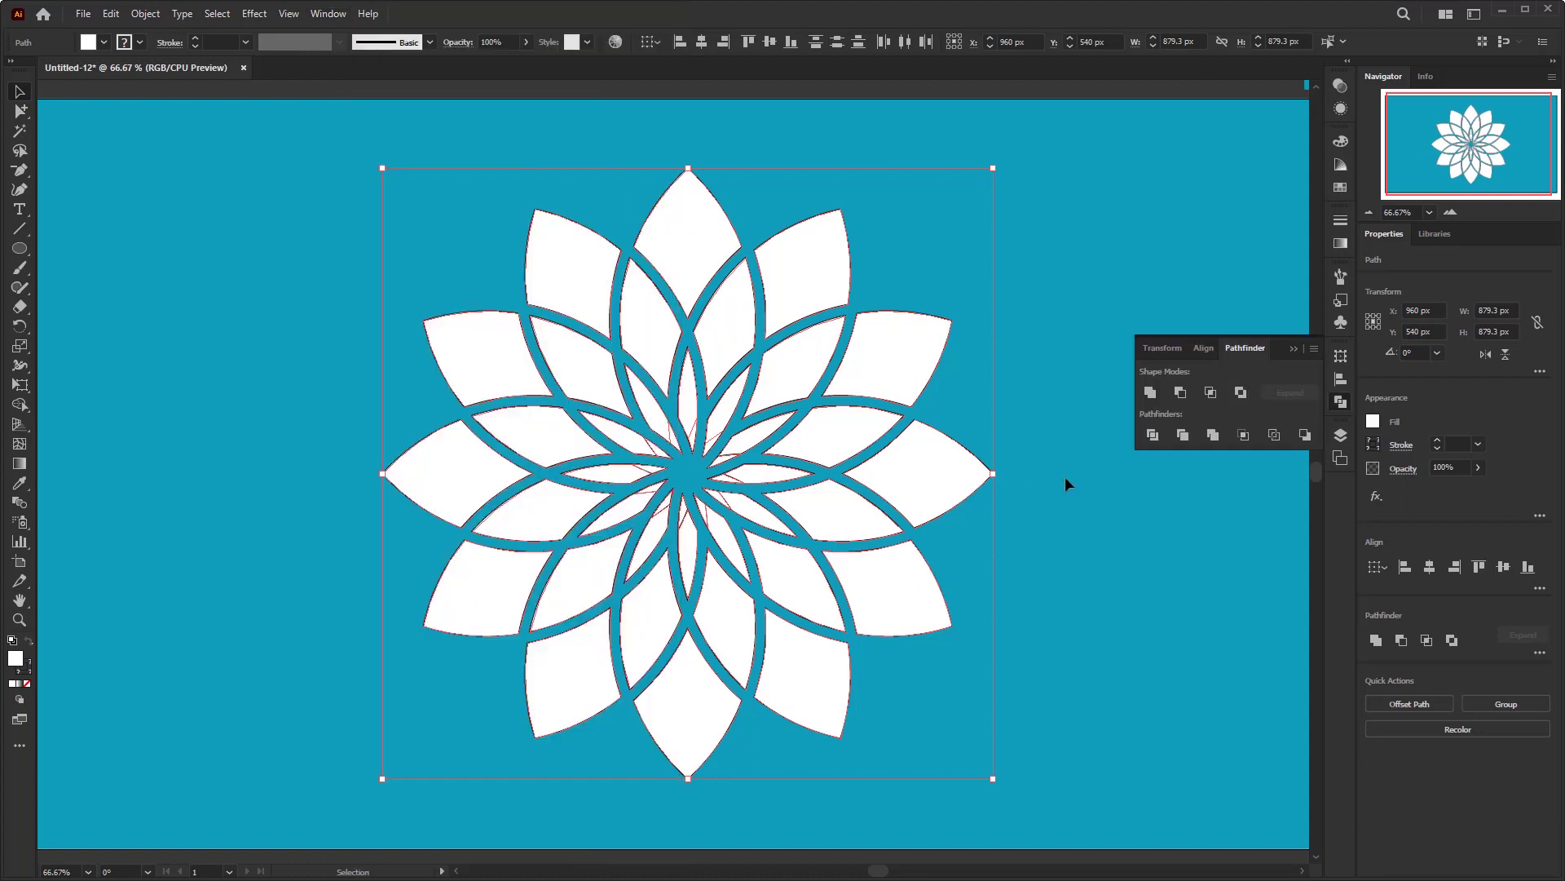
click(1151, 395)
click(1294, 349)
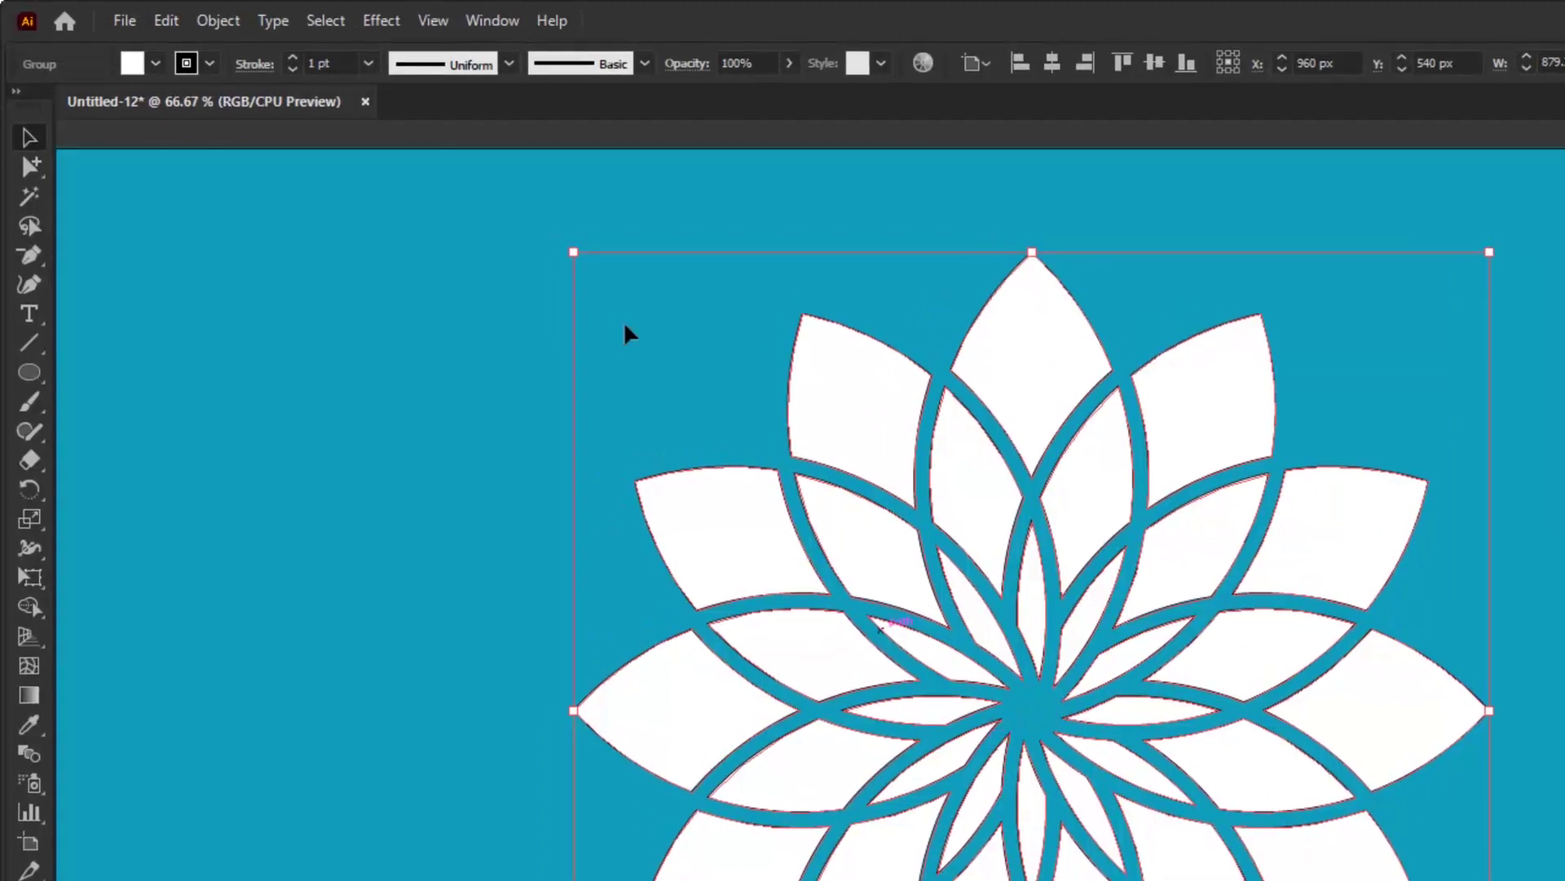
Offset the flower's paths outward by 15 px with miter joins and a miter limit of 4.
click(230, 24)
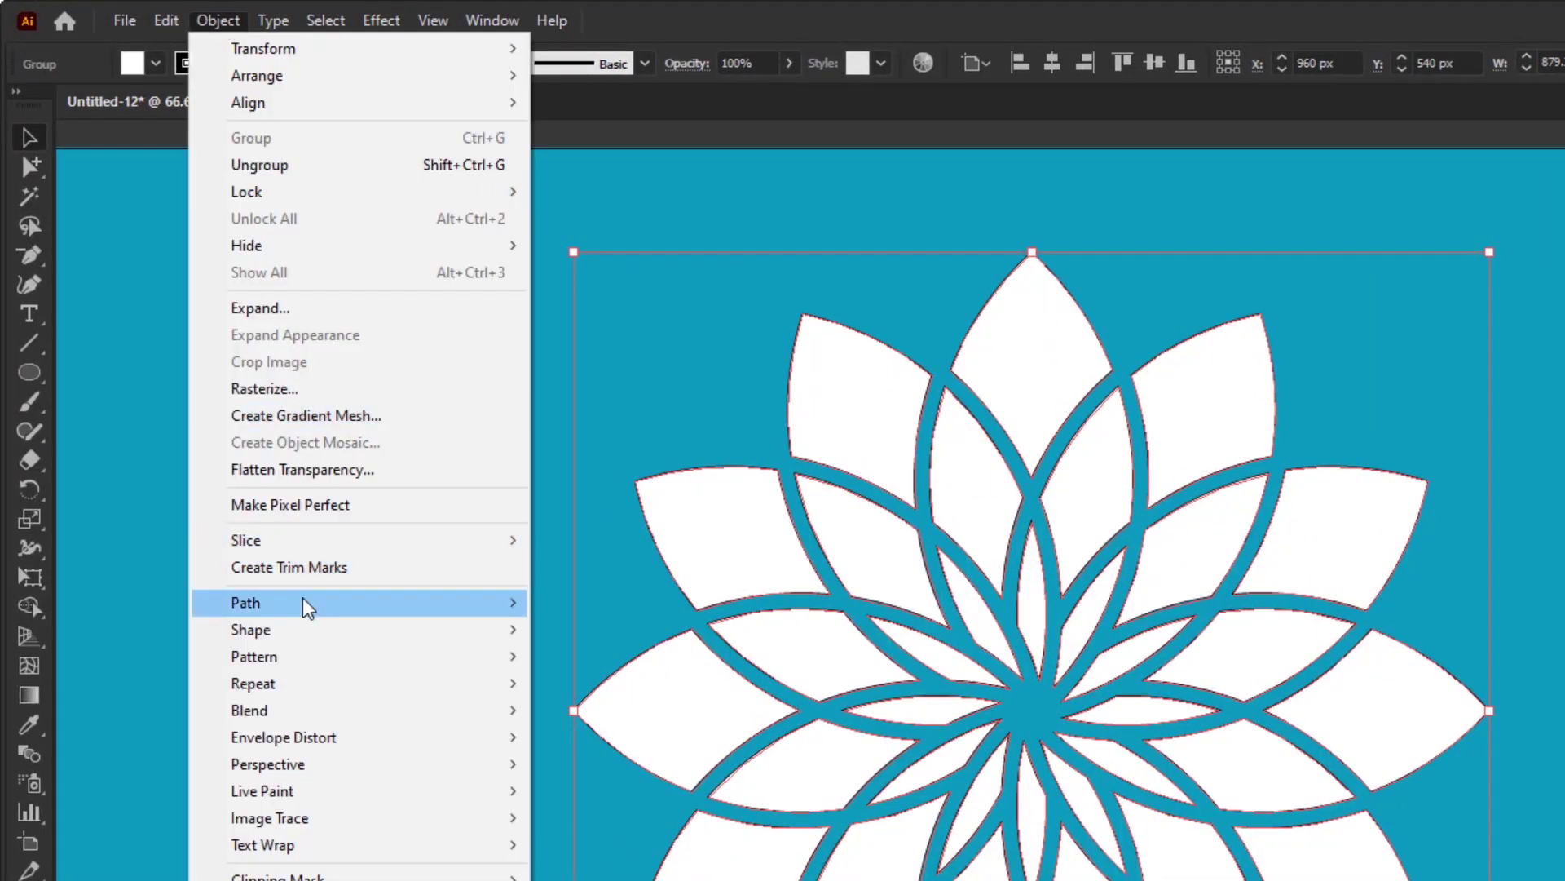
mouse_move(336, 604)
click(653, 691)
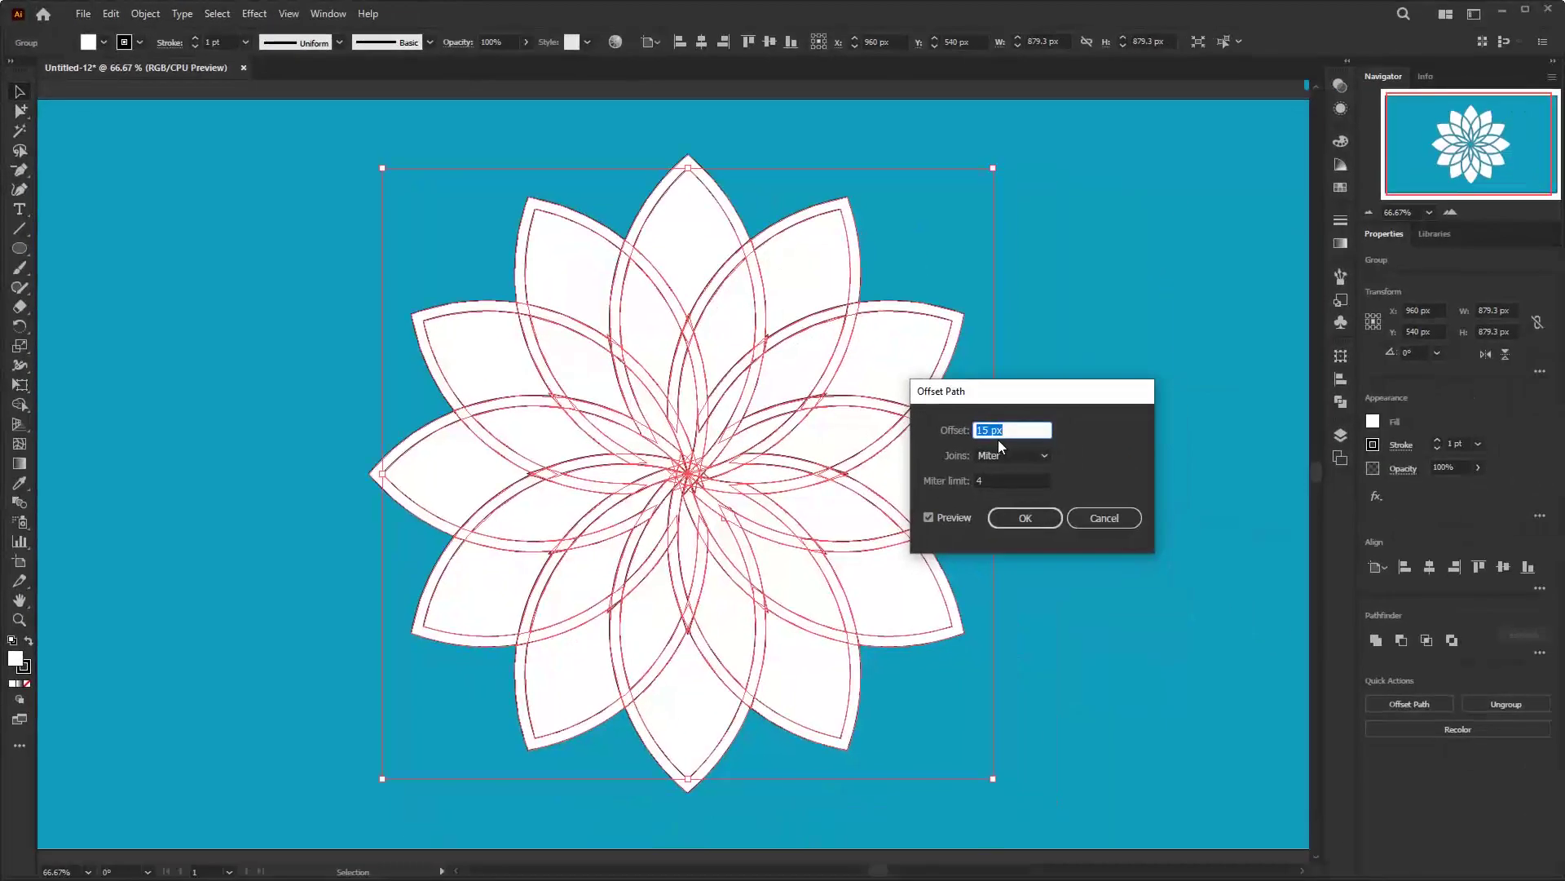
click(1025, 518)
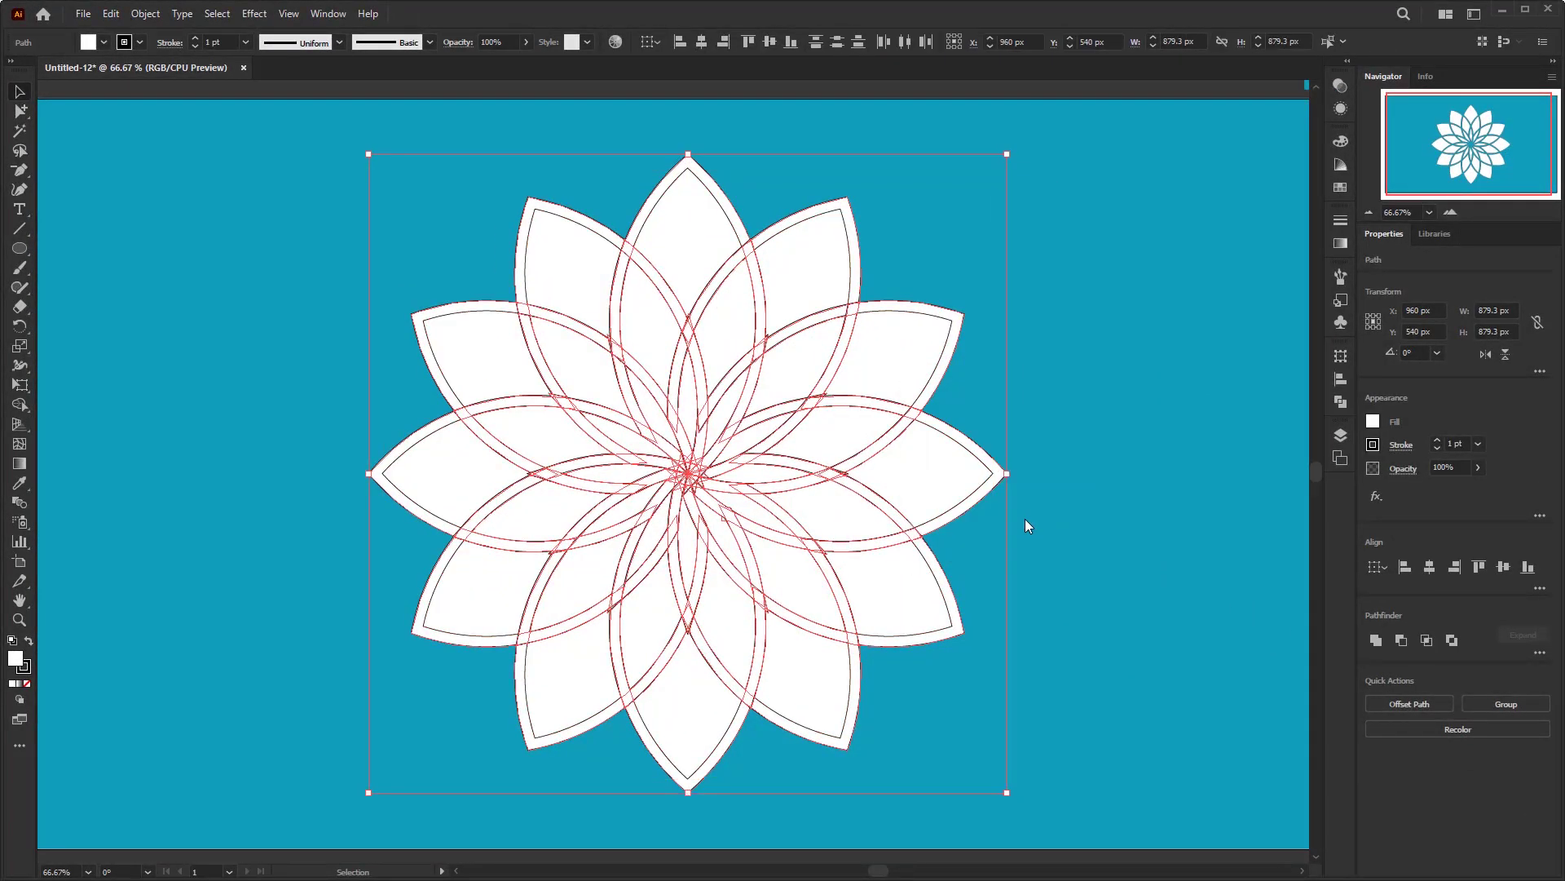
Unite the offset paths into a single outer flower silhouette with Pathfinder.
click(1341, 406)
click(1150, 393)
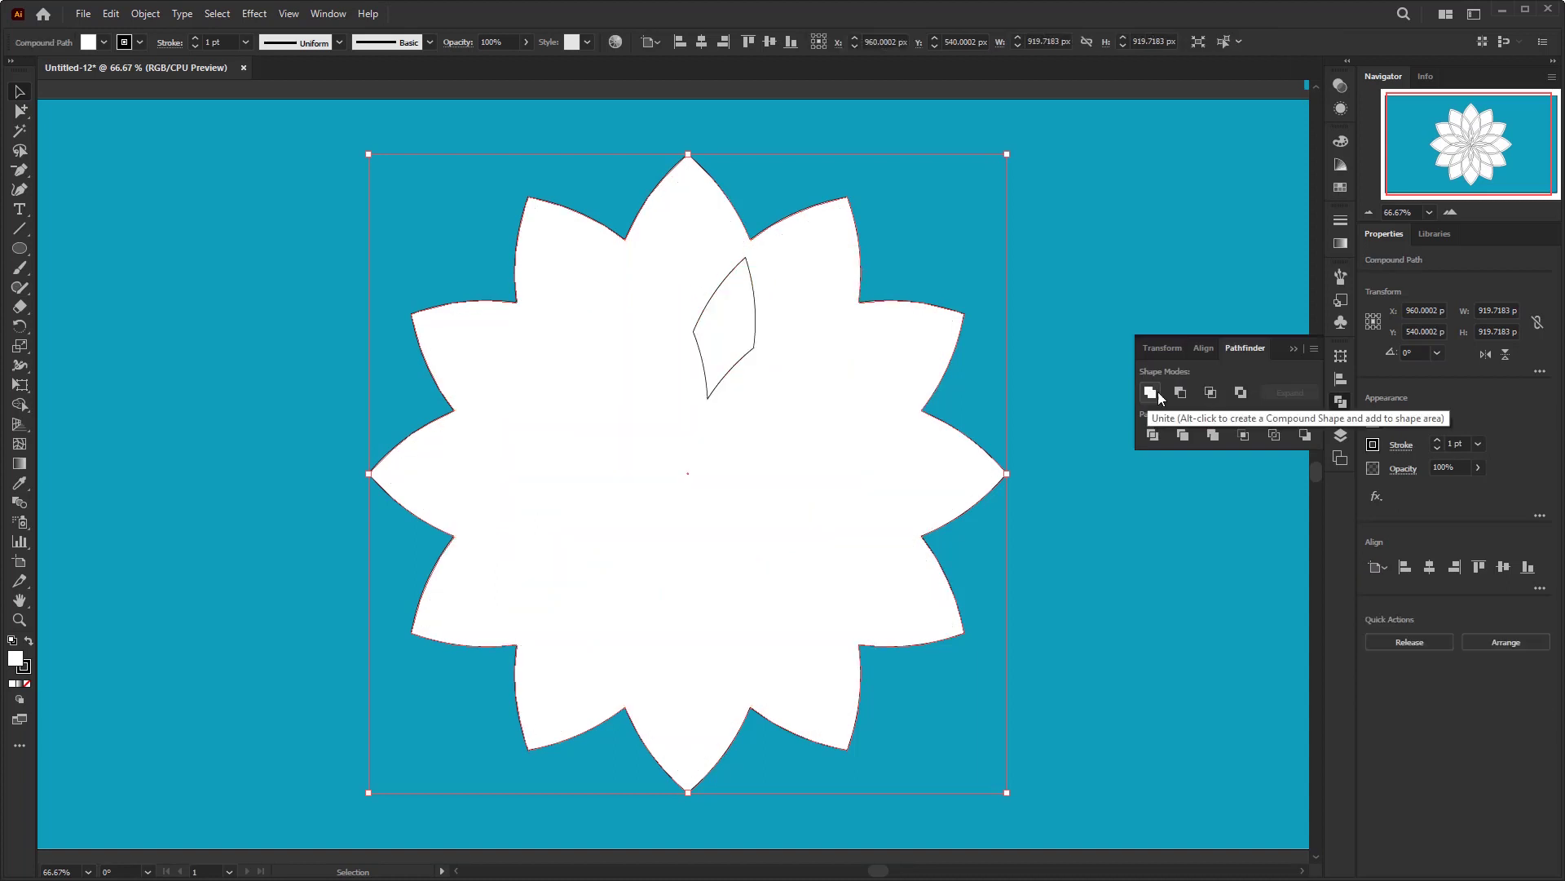
click(1291, 349)
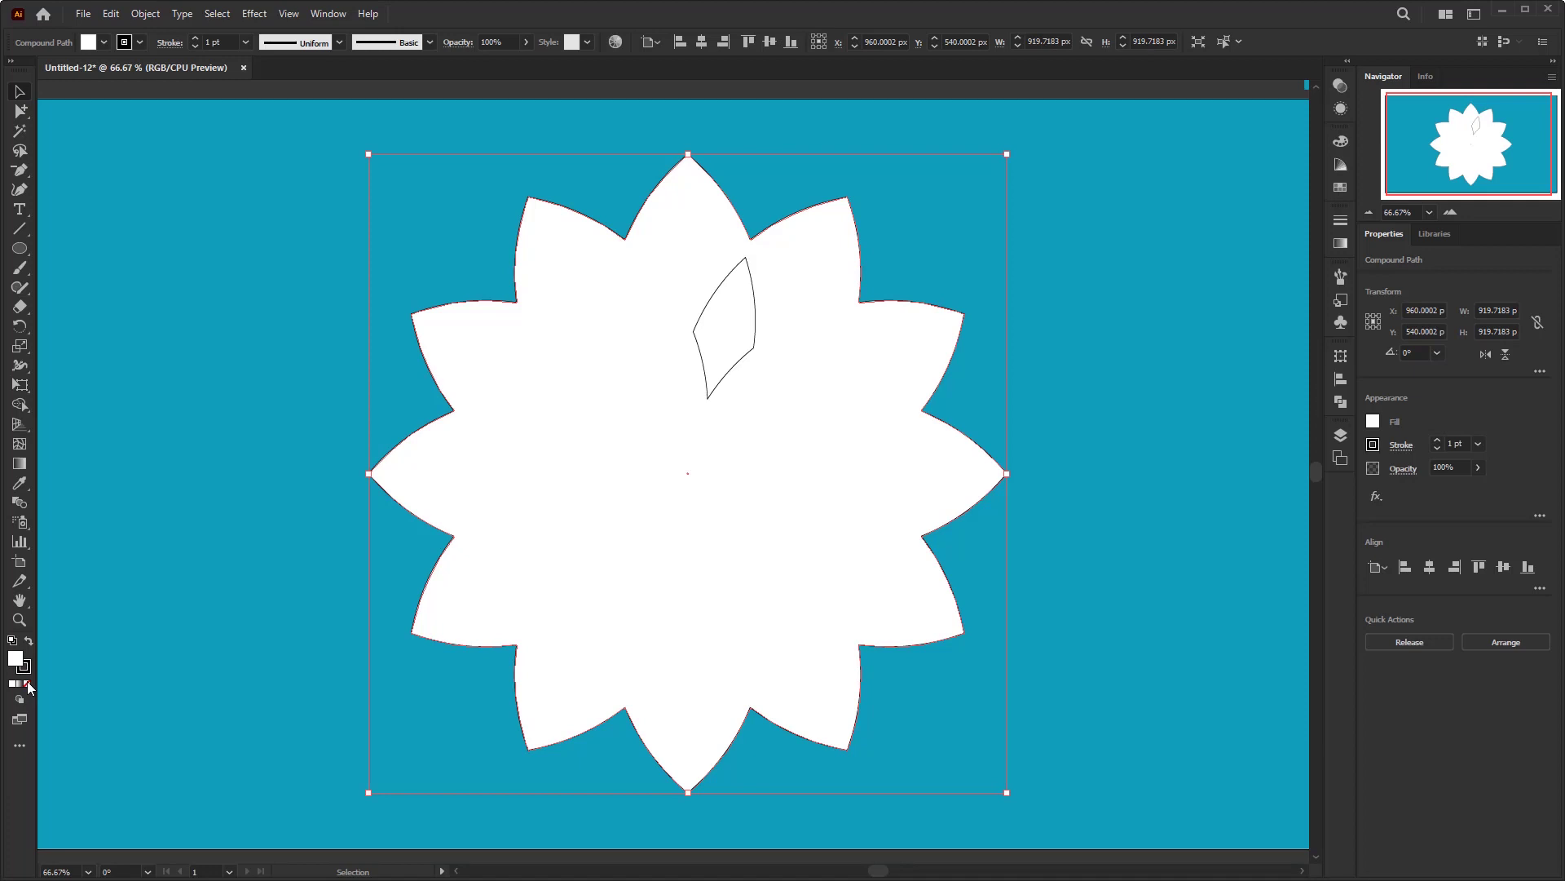
Remove the outer silhouette's fill and set its stroke weight to 5 pt.
click(26, 684)
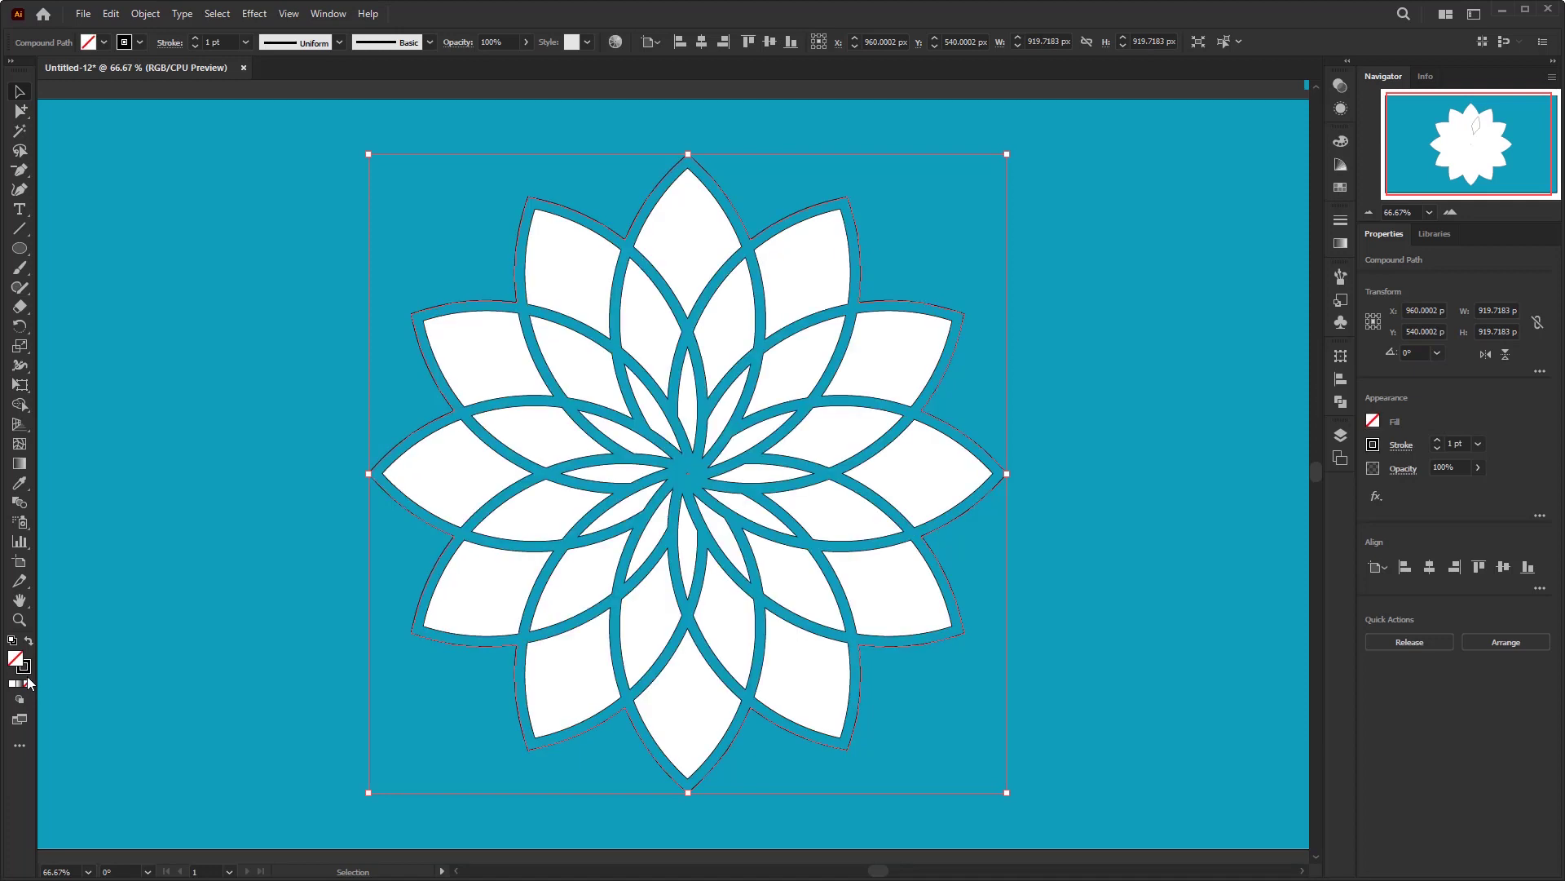
click(245, 42)
click(265, 184)
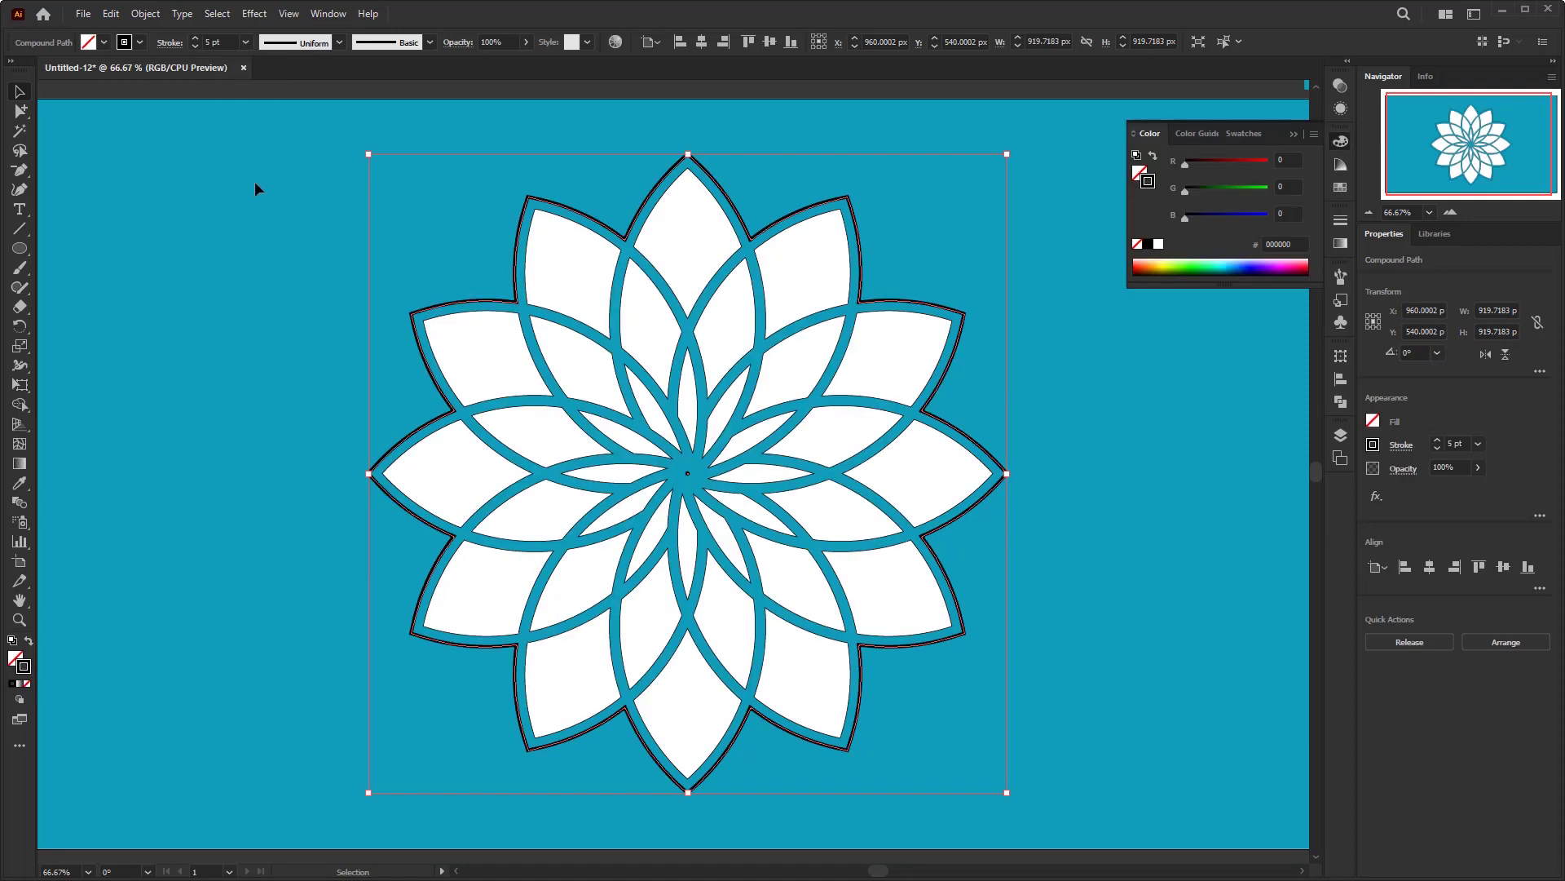
click(1294, 133)
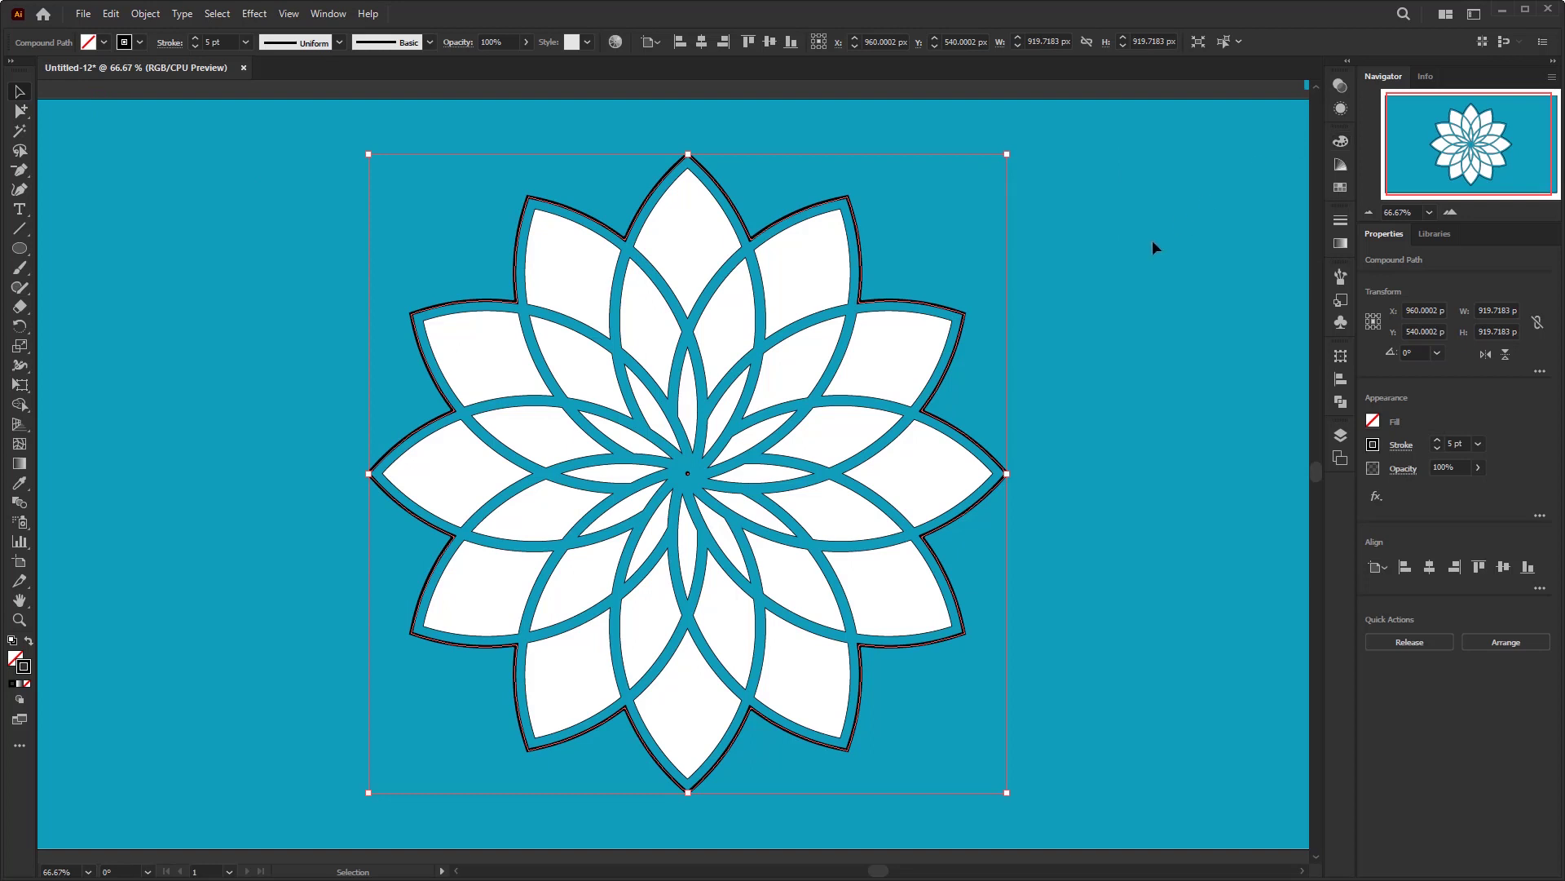
click(1061, 329)
scroll(804, 326, down, 1)
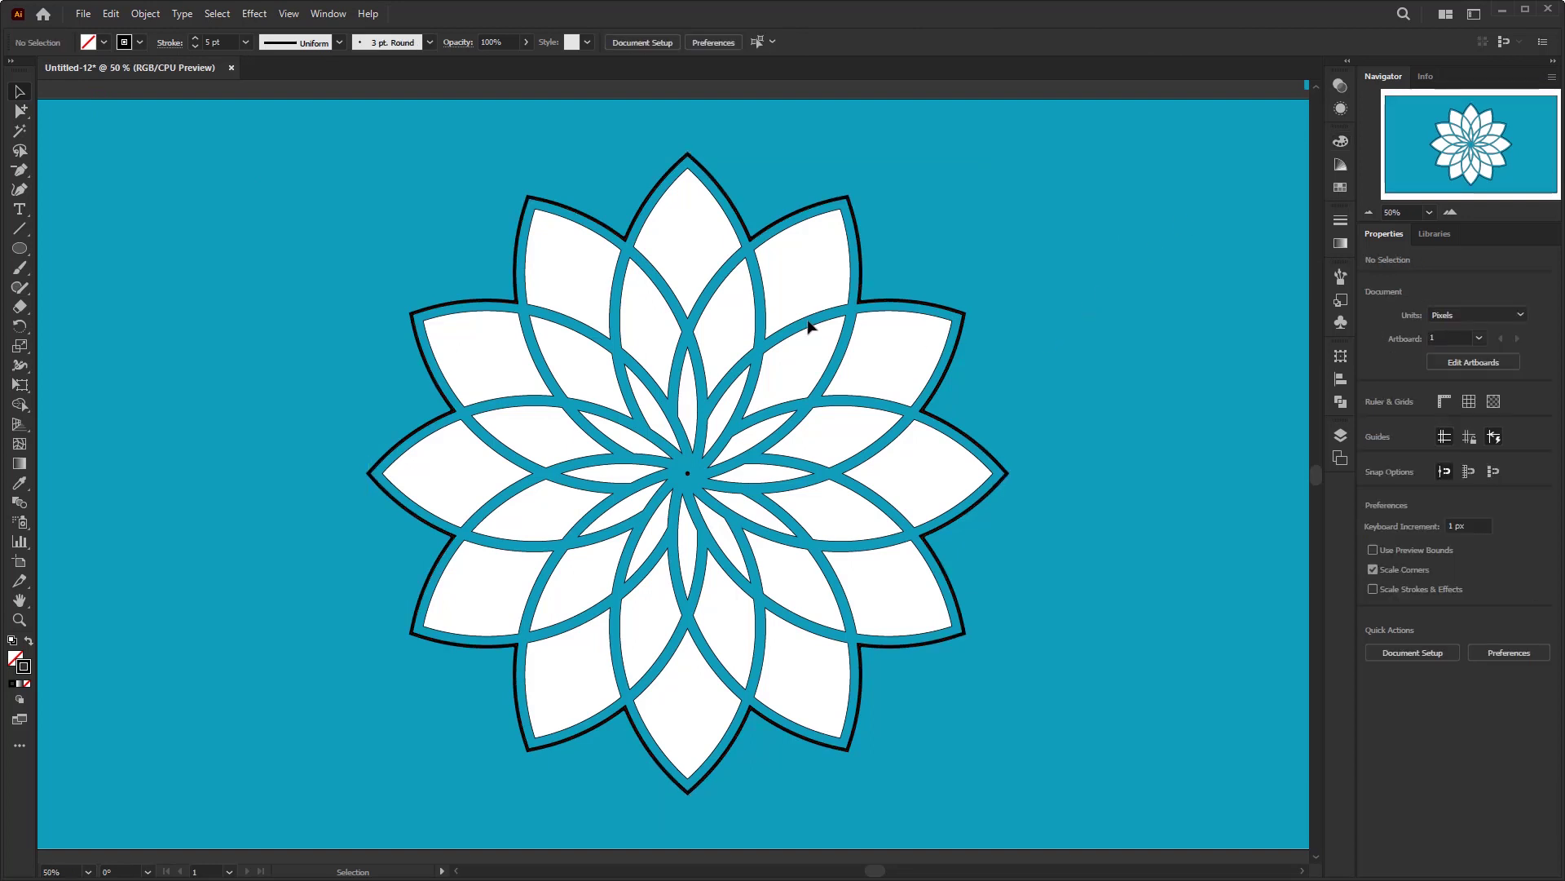
Ungroup the flower and color its inner petal pieces with the pale yellow sampled from the swatch square above the artboard.
click(790, 367)
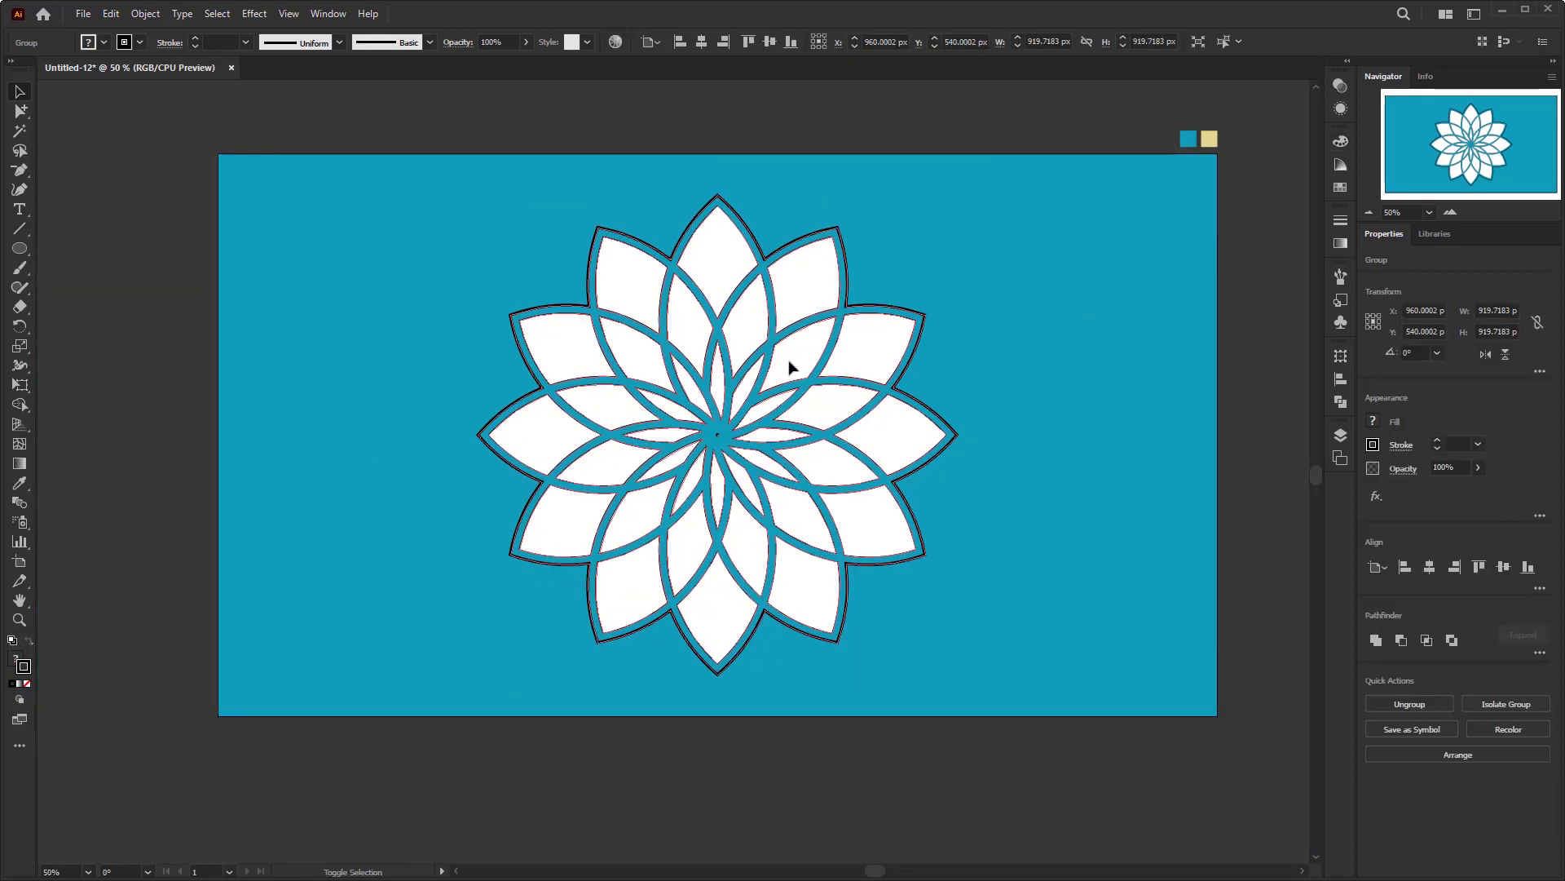
click(905, 311)
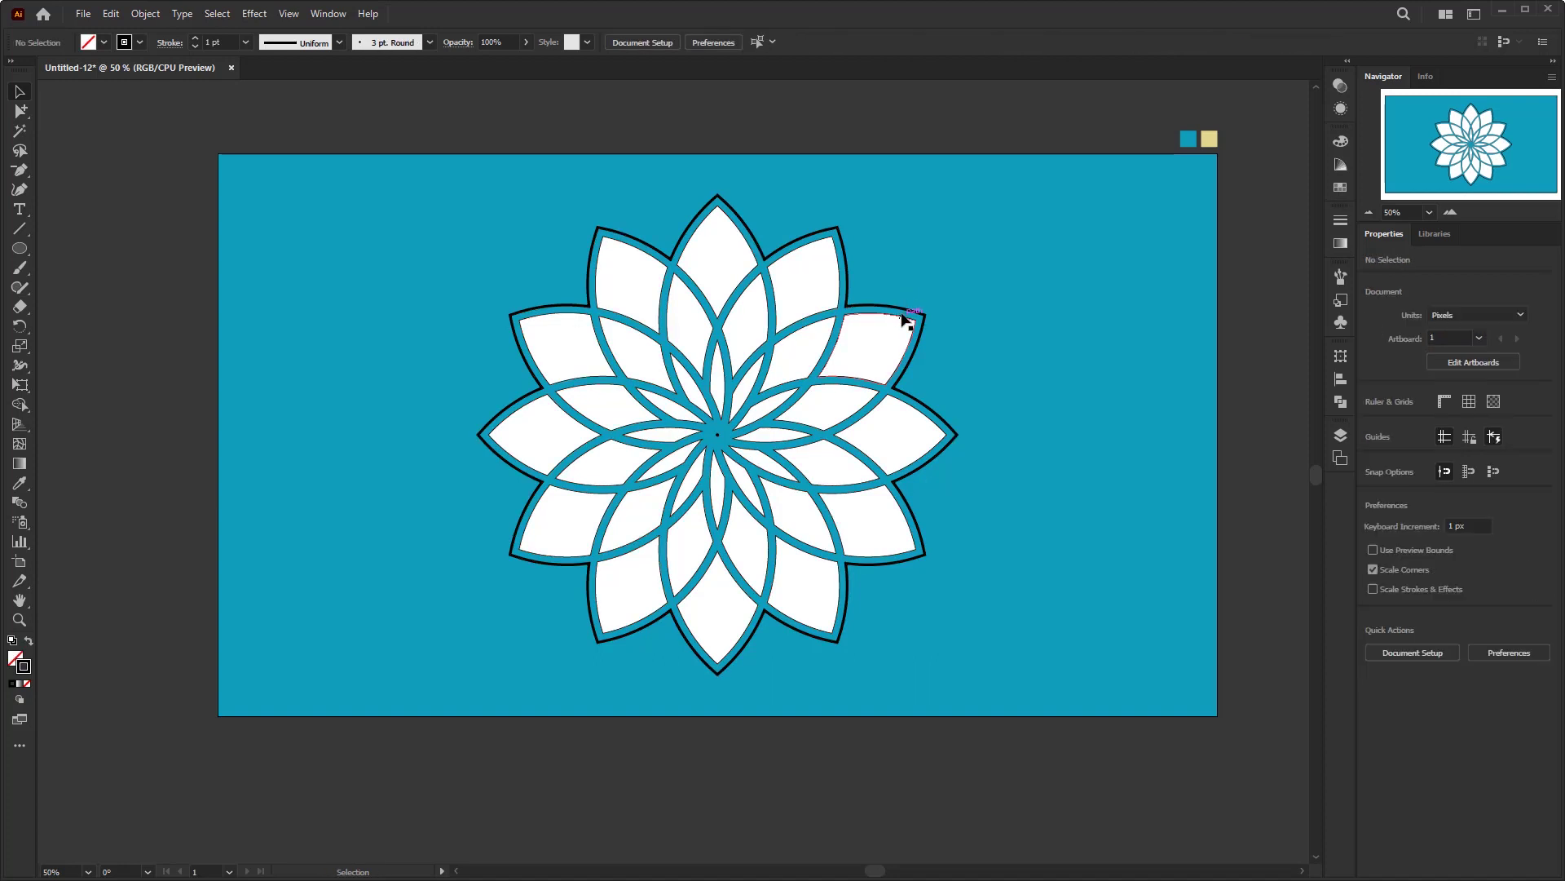
click(887, 335)
key(ctrl+shift+g)
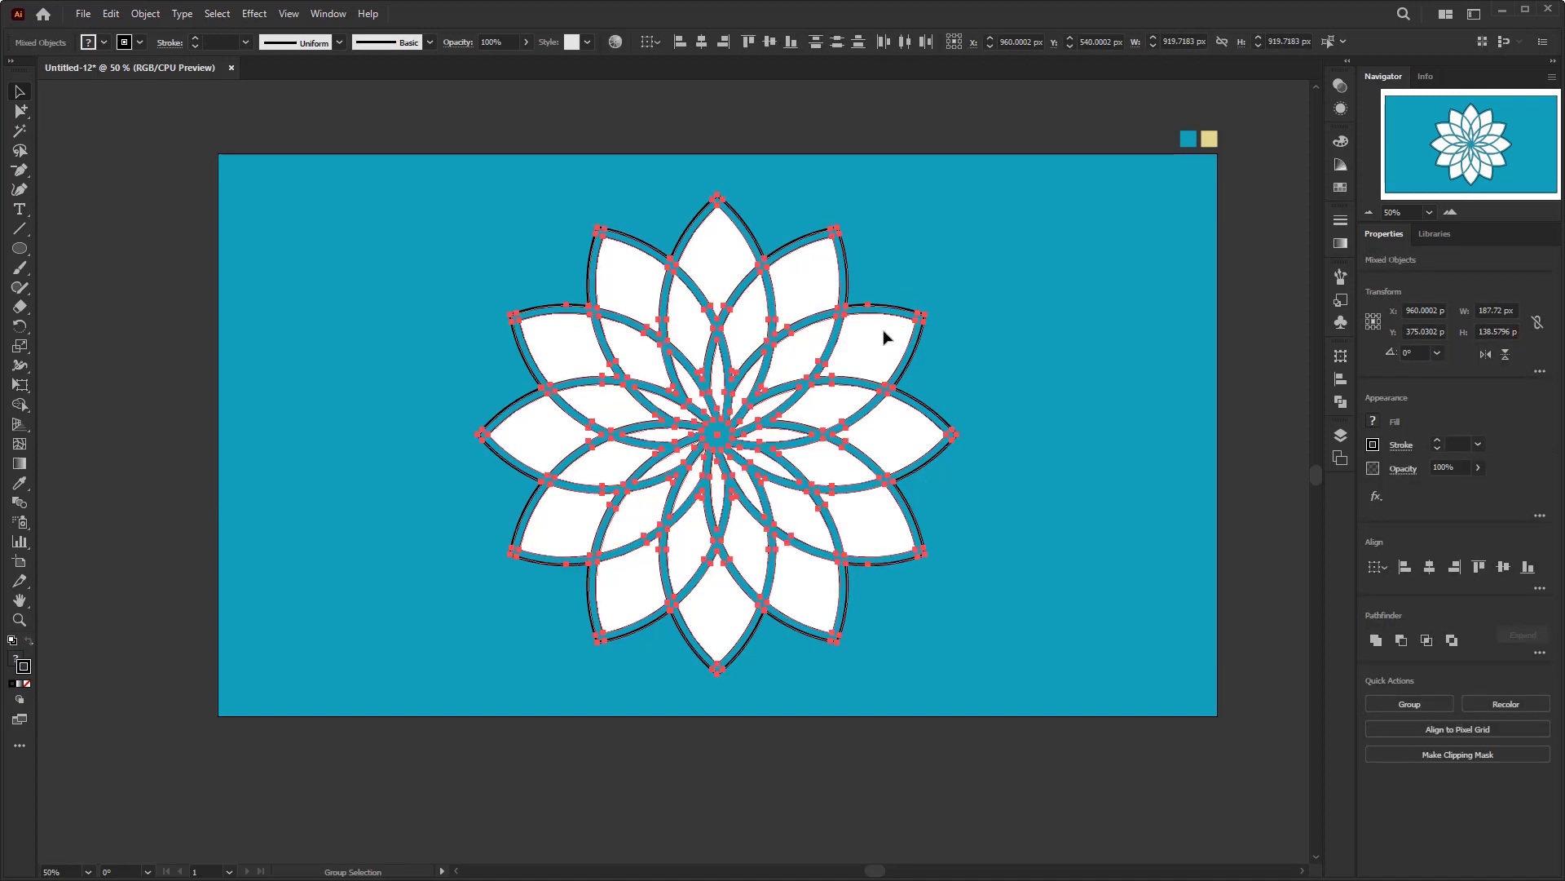
click(892, 312)
key(i)
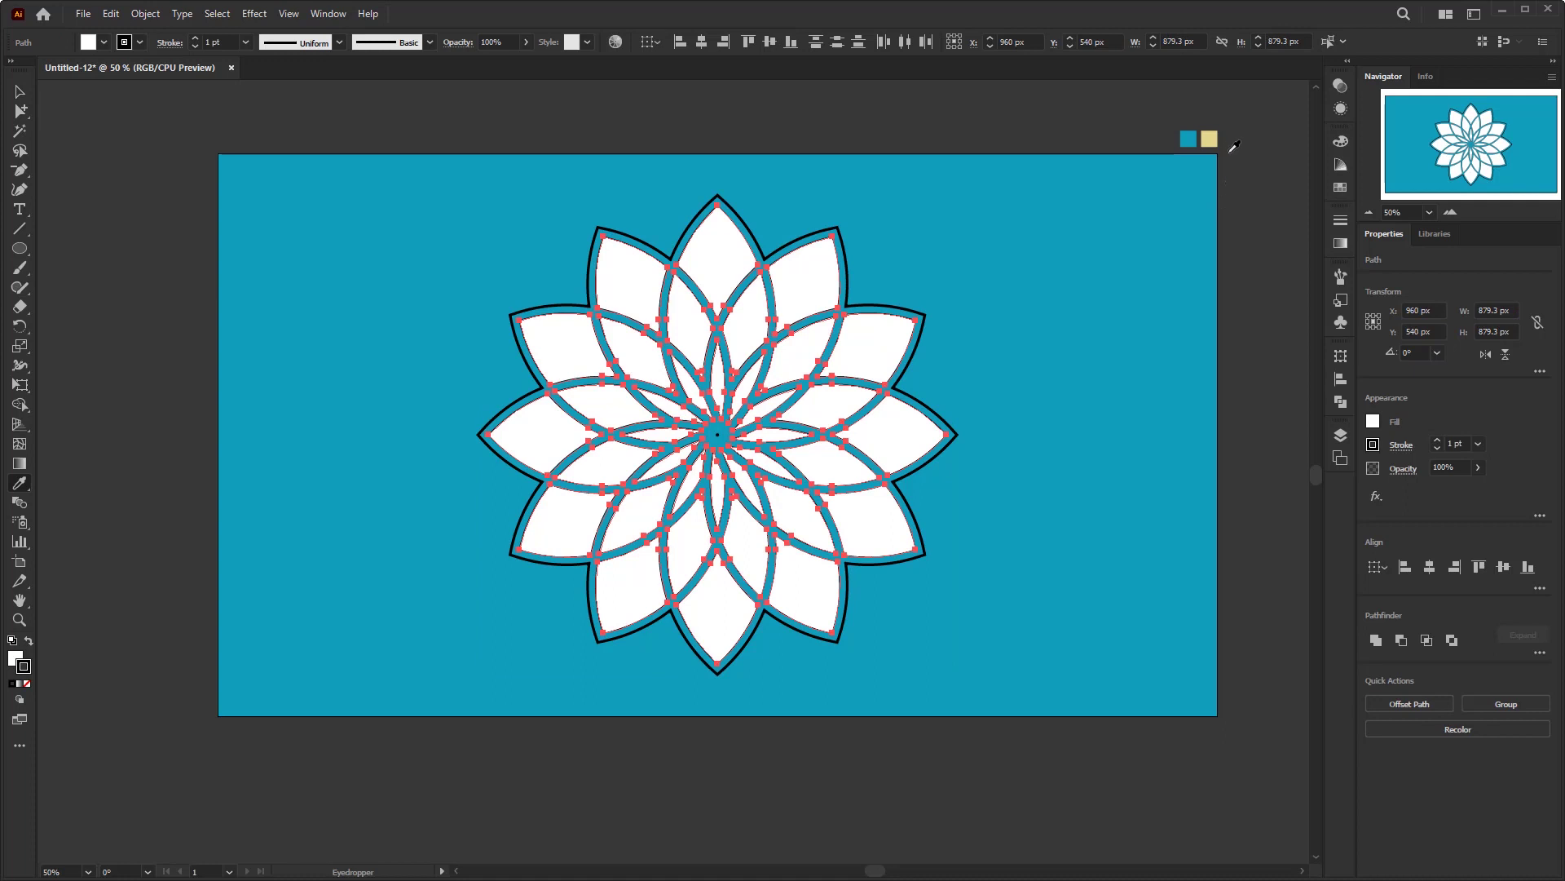
click(1212, 140)
Give the outer outline a 5 pt stroke in the sampled pale yellow with no fill, and deselect the artwork.
key(v)
click(875, 311)
key(i)
click(1204, 143)
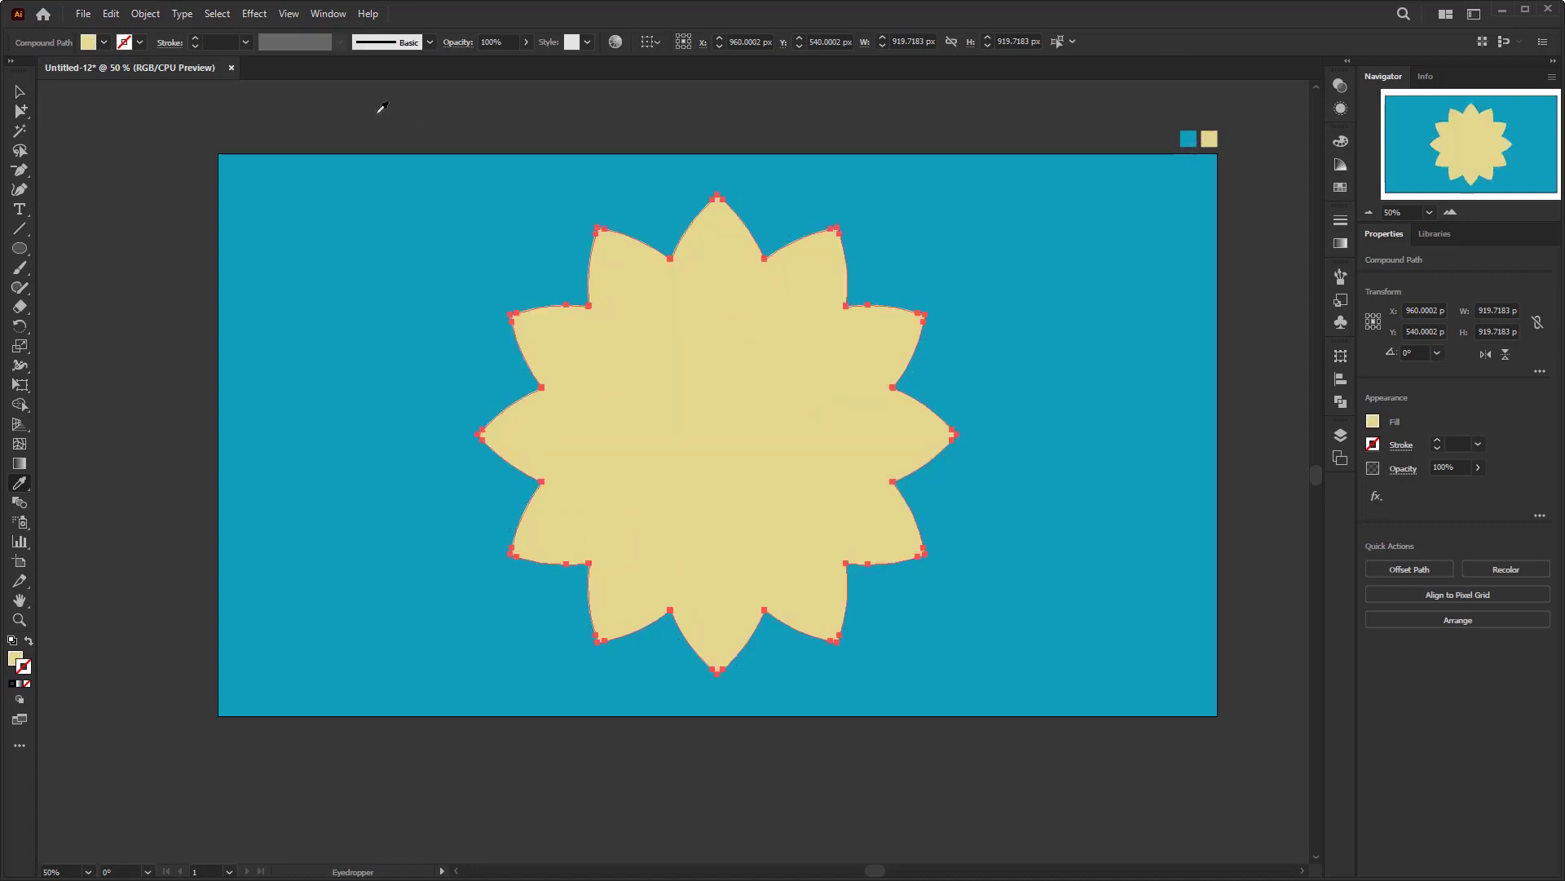
click(30, 644)
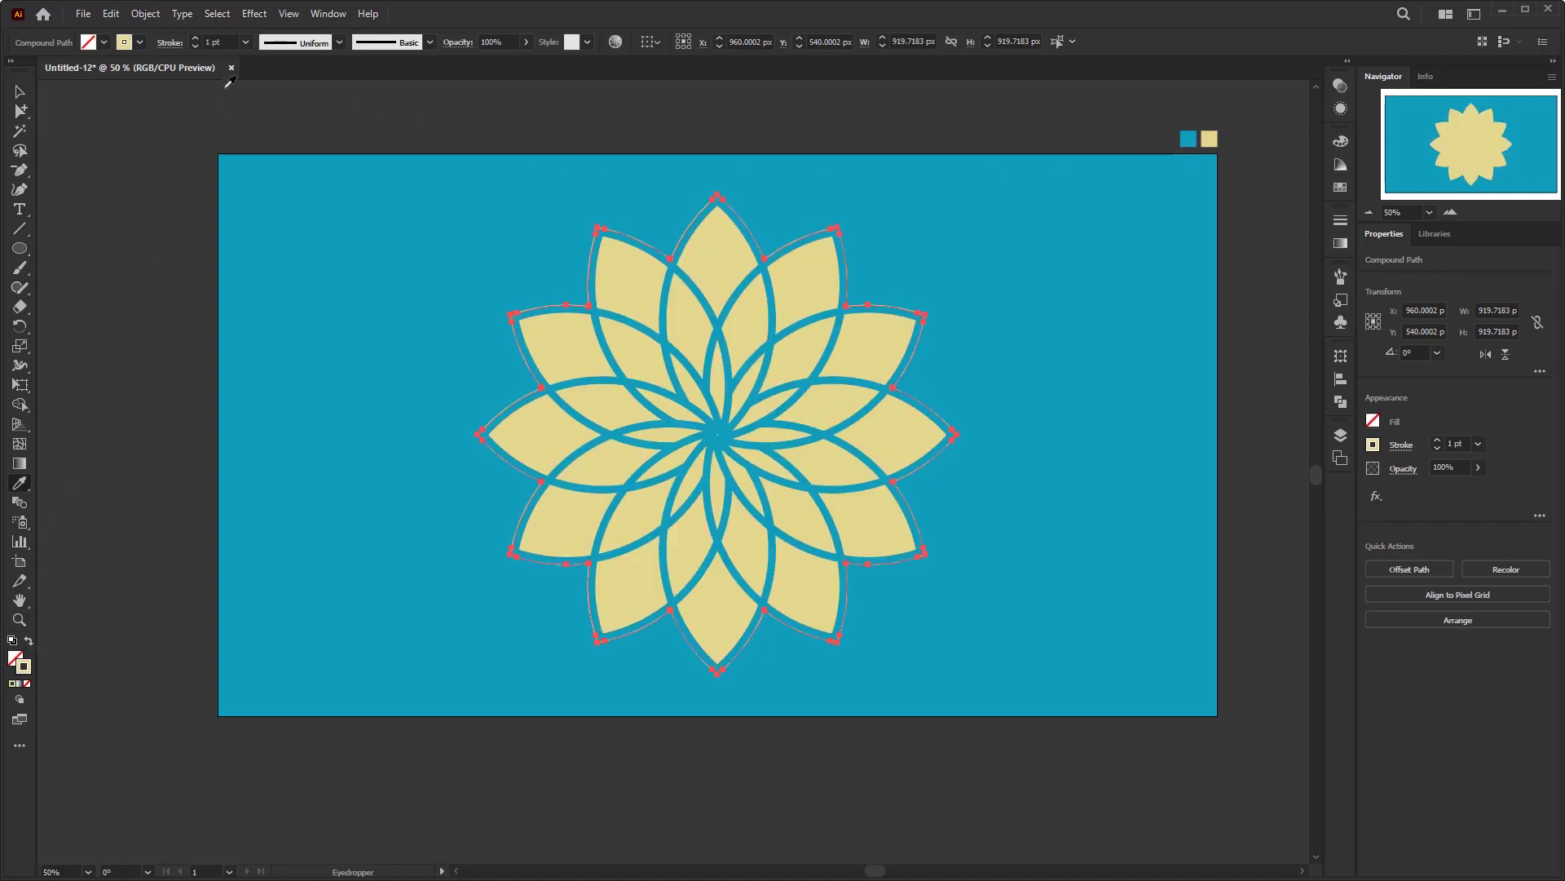
click(244, 42)
click(267, 185)
key(v)
key(ctrl+shift+a)
scroll(455, 303, up, 1)
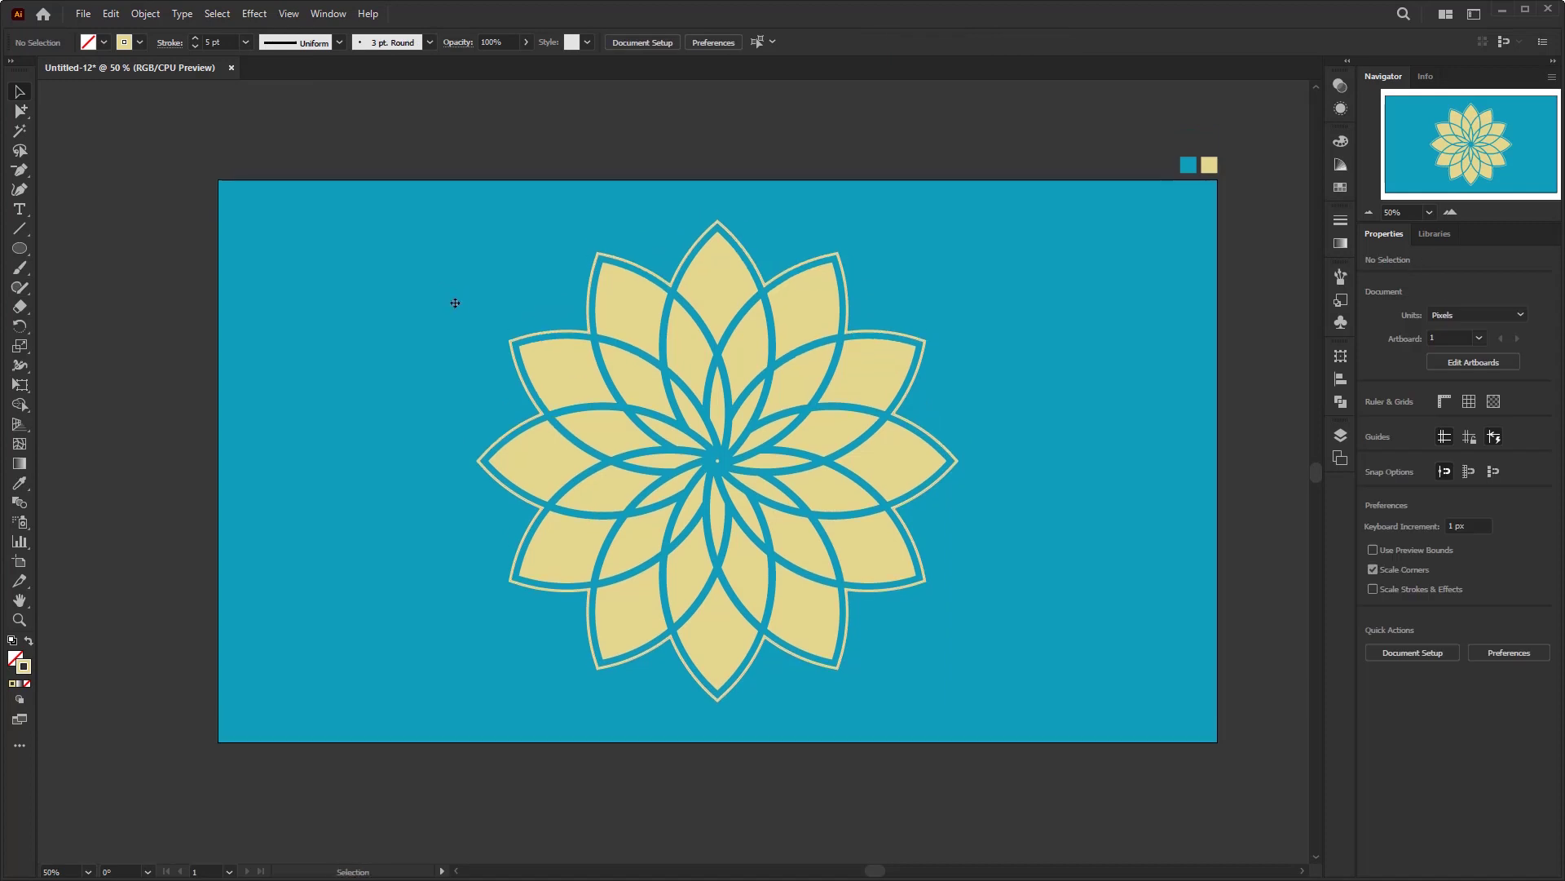